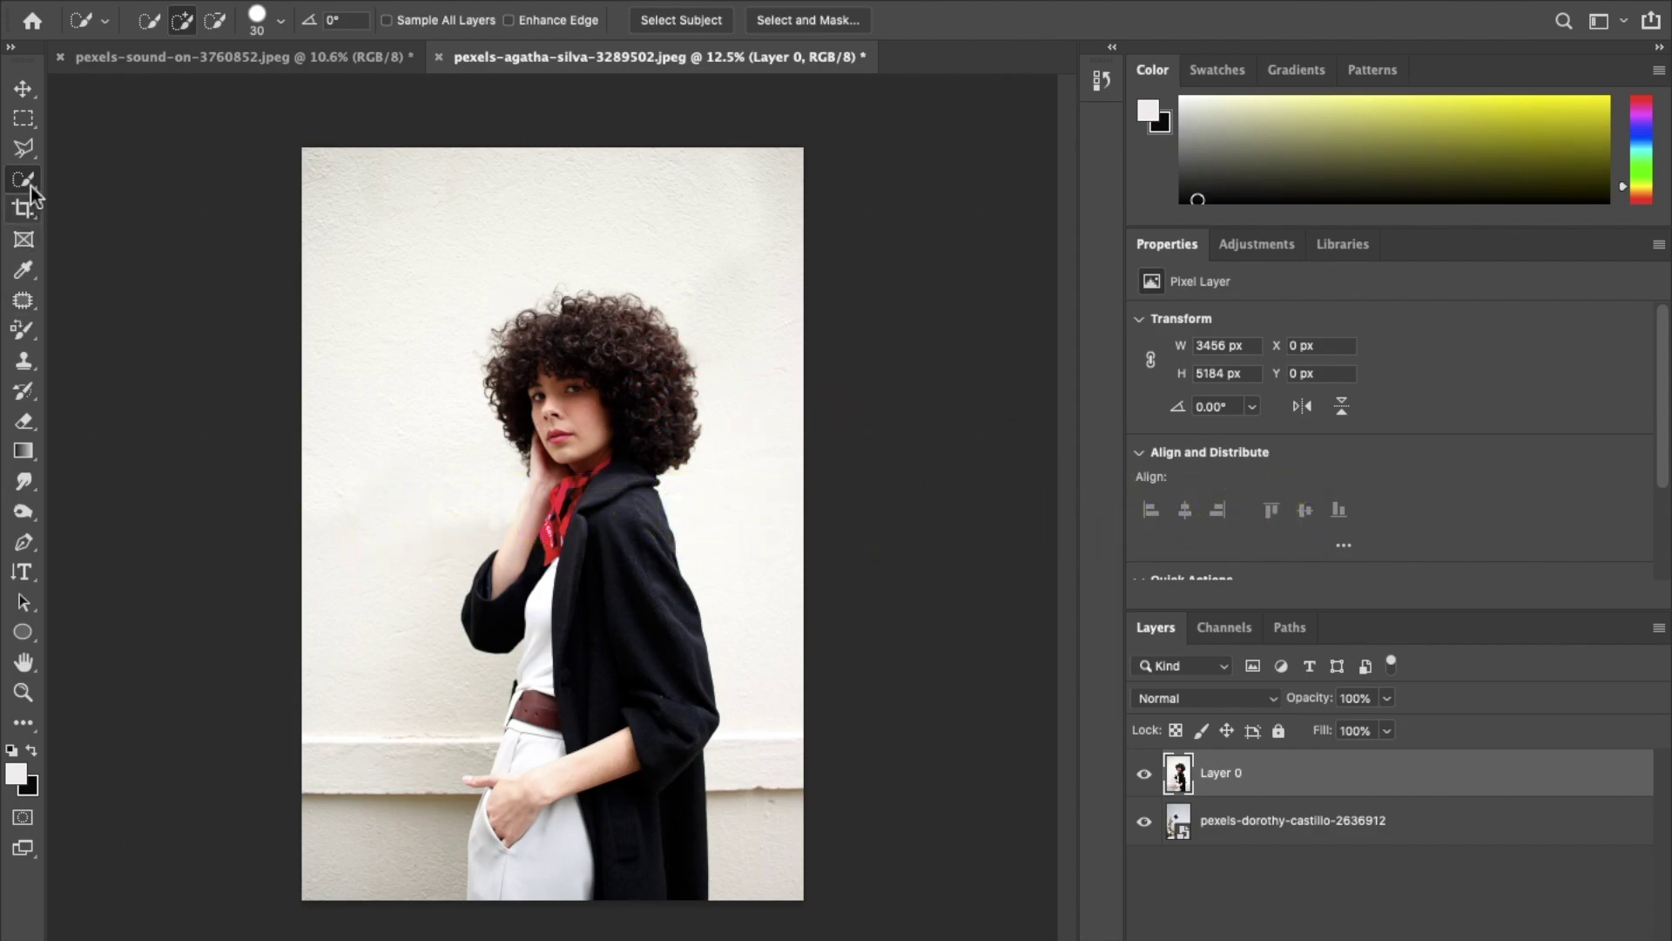
# Step: Select the woman on Layer 0 with the Quick Selection tool, from her hair down to her trousers
pyautogui.moveTo(29, 185)
pyautogui.mouseDown()
pyautogui.moveTo(129, 173)
pyautogui.moveTo(133, 218)
pyautogui.moveTo(138, 174)
pyautogui.moveTo(144, 235)
pyautogui.moveTo(147, 173)
pyautogui.moveTo(145, 201)
pyautogui.mouseUp()
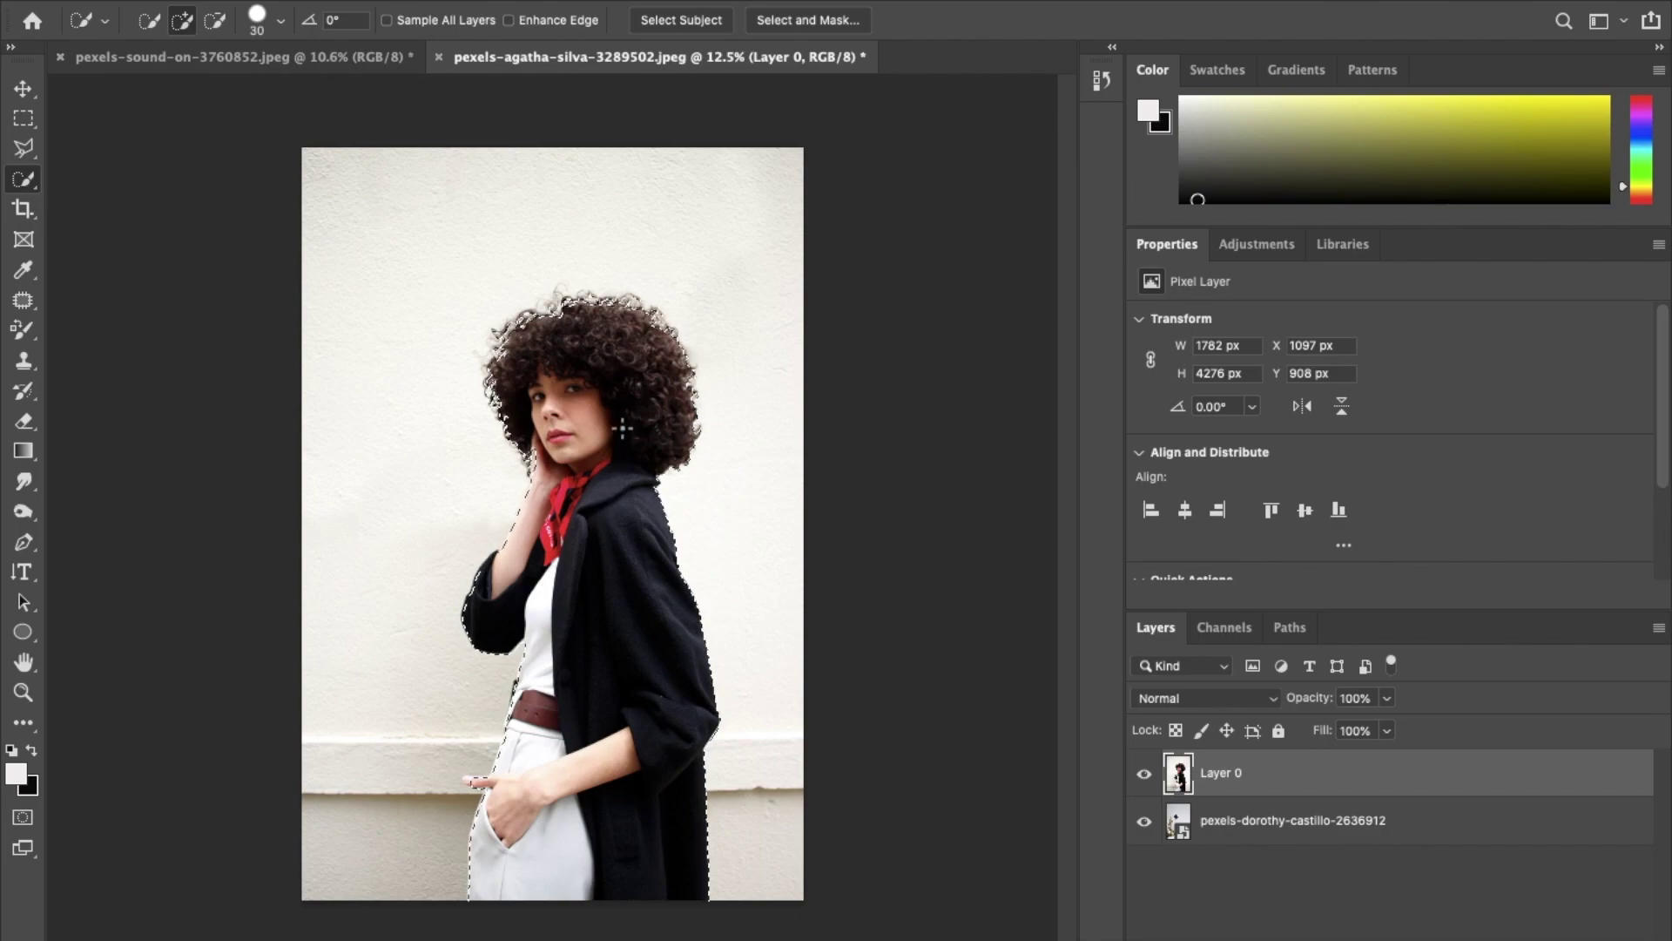
pyautogui.keyDown('alt'); pyautogui.click(620, 519); pyautogui.keyUp('alt')
pyautogui.moveTo(620, 519); pyautogui.dragTo(688, 279)
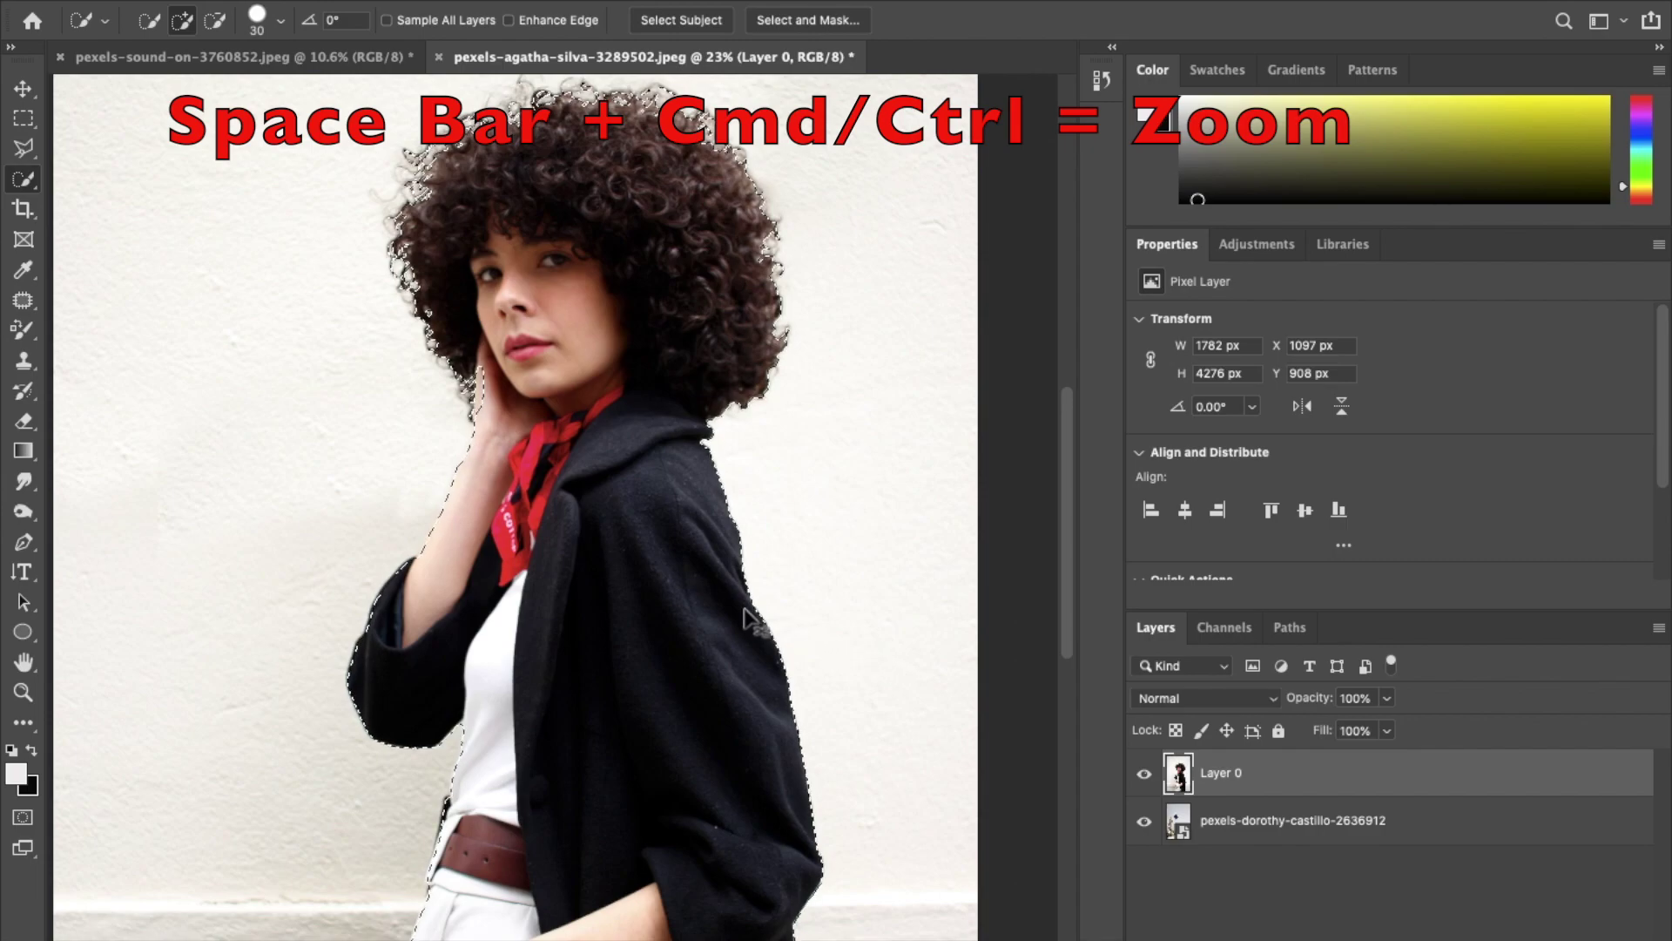
# Step: Examine the selection outline around the woman's hair, coat, belt and hand at different magnifications
pyautogui.press('super+space')
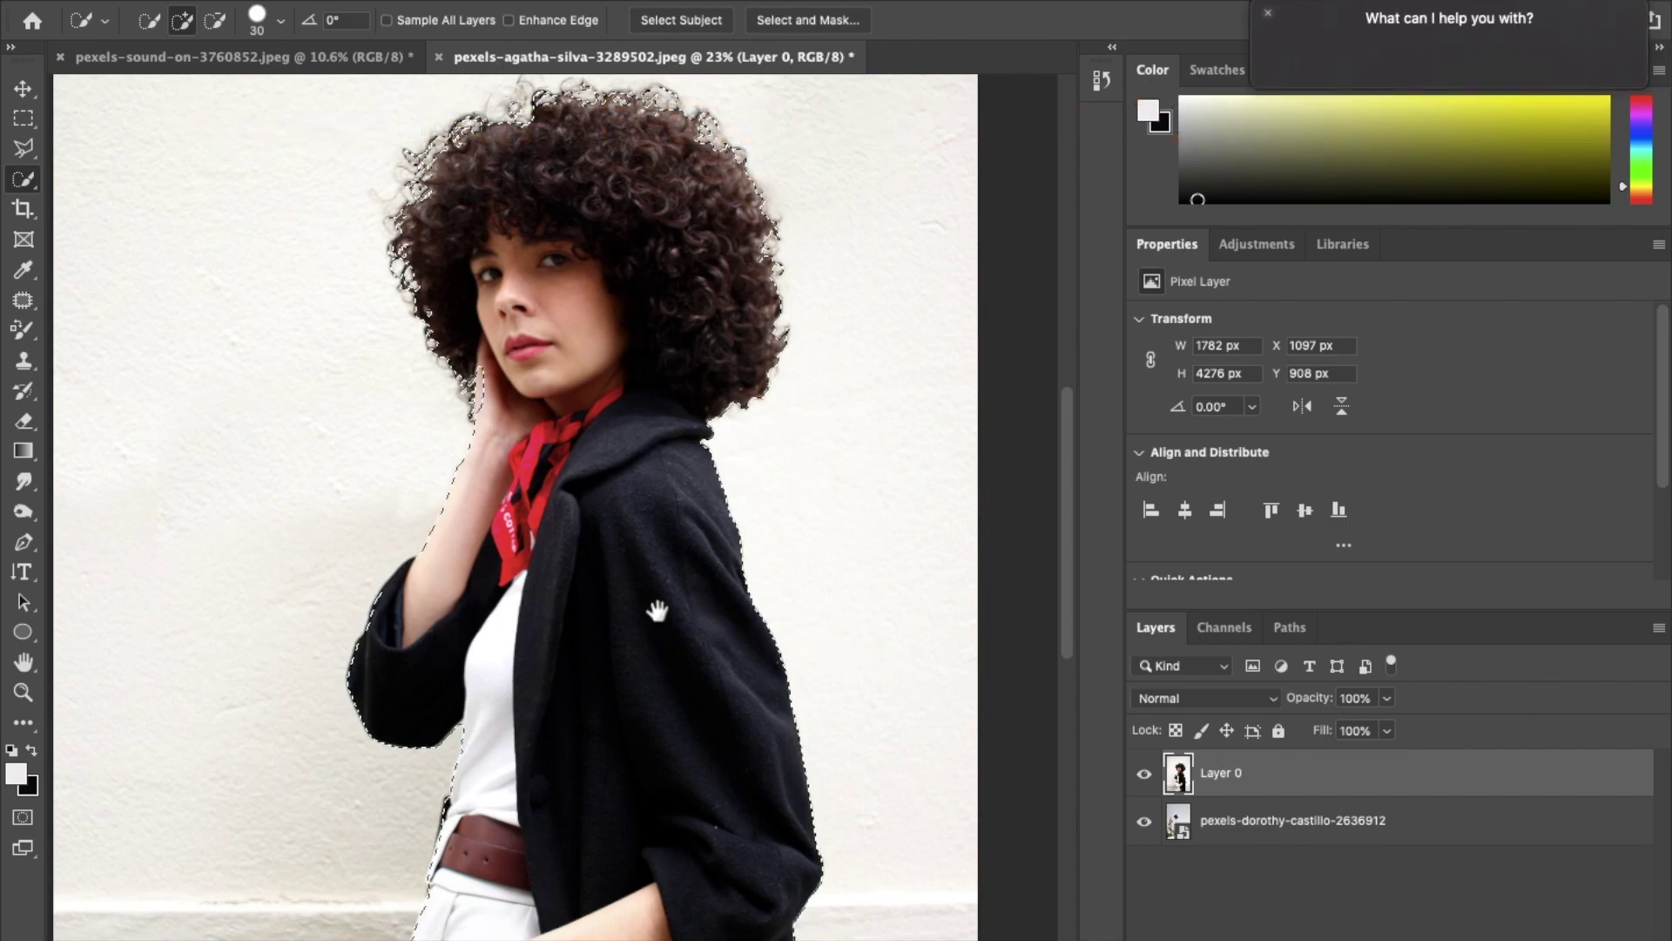
pyautogui.moveTo(709, 384); pyautogui.dragTo(616, 363)
pyautogui.click(1096, 265)
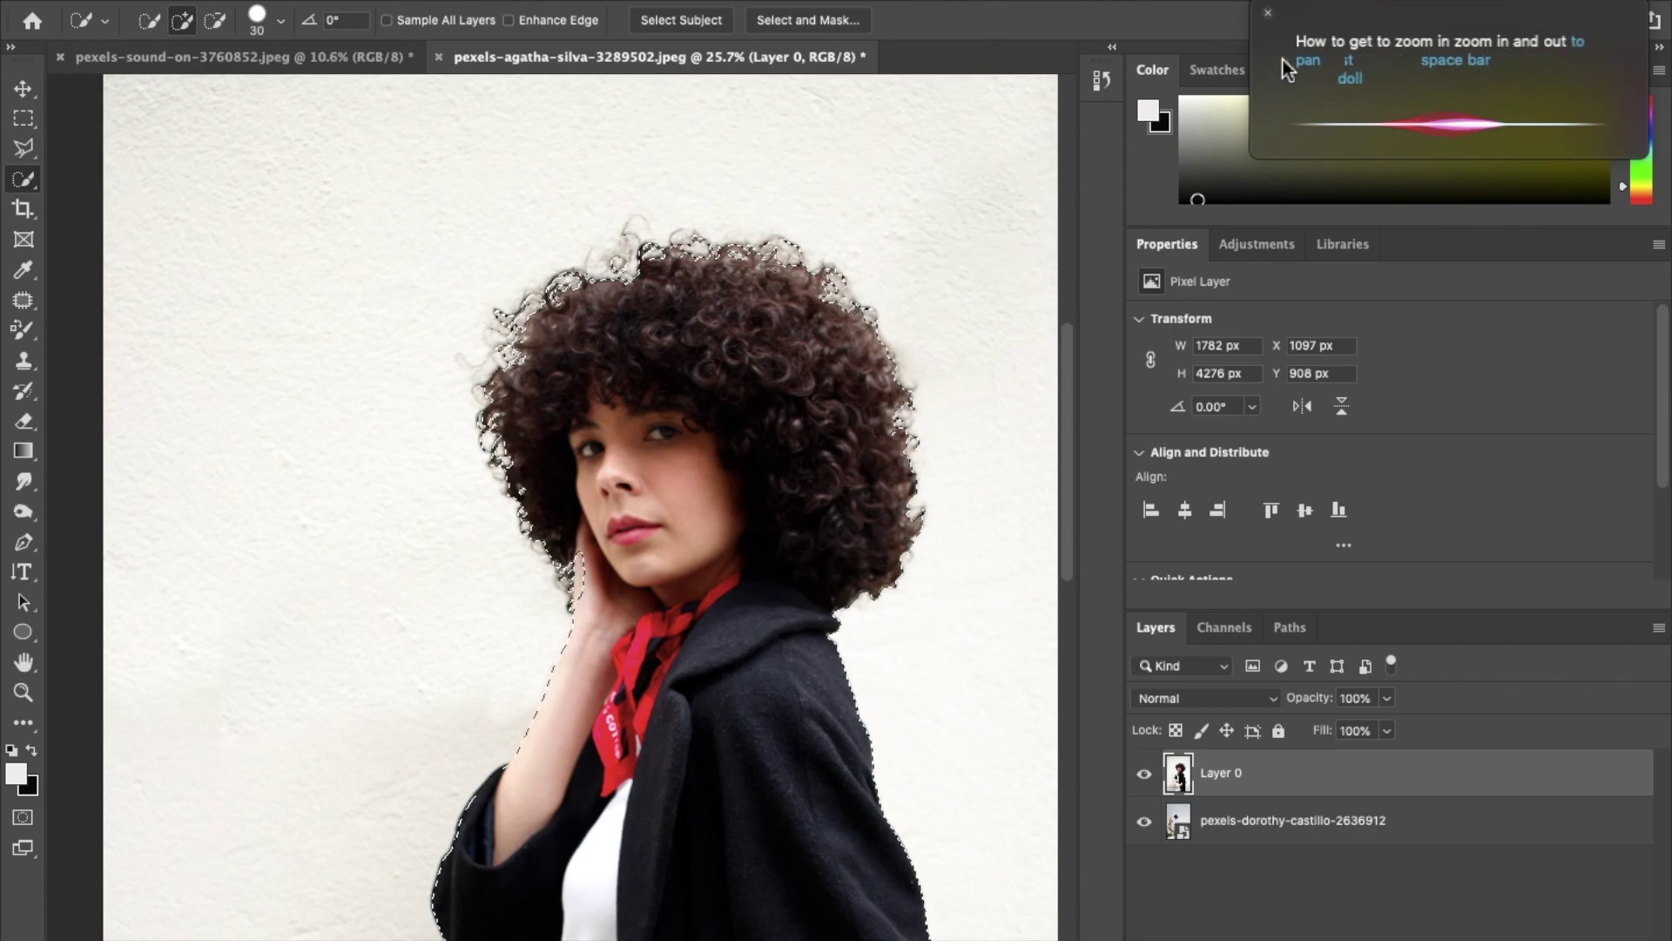
pyautogui.click(1268, 14)
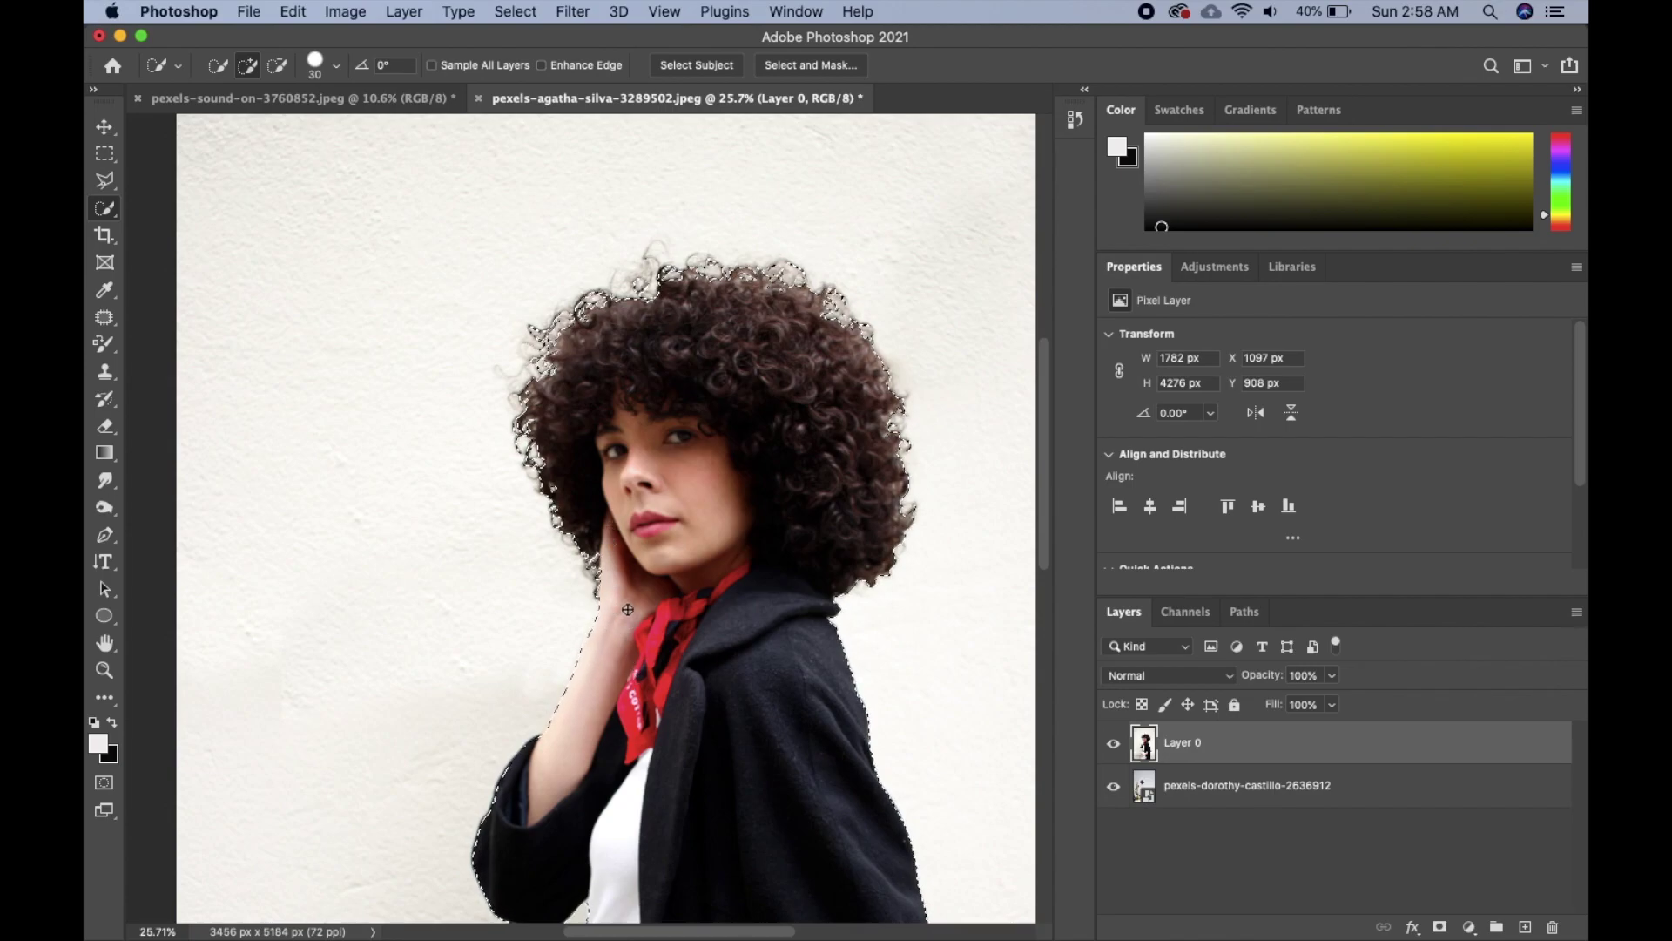
pyautogui.moveTo(746, 497); pyautogui.dragTo(776, 329)
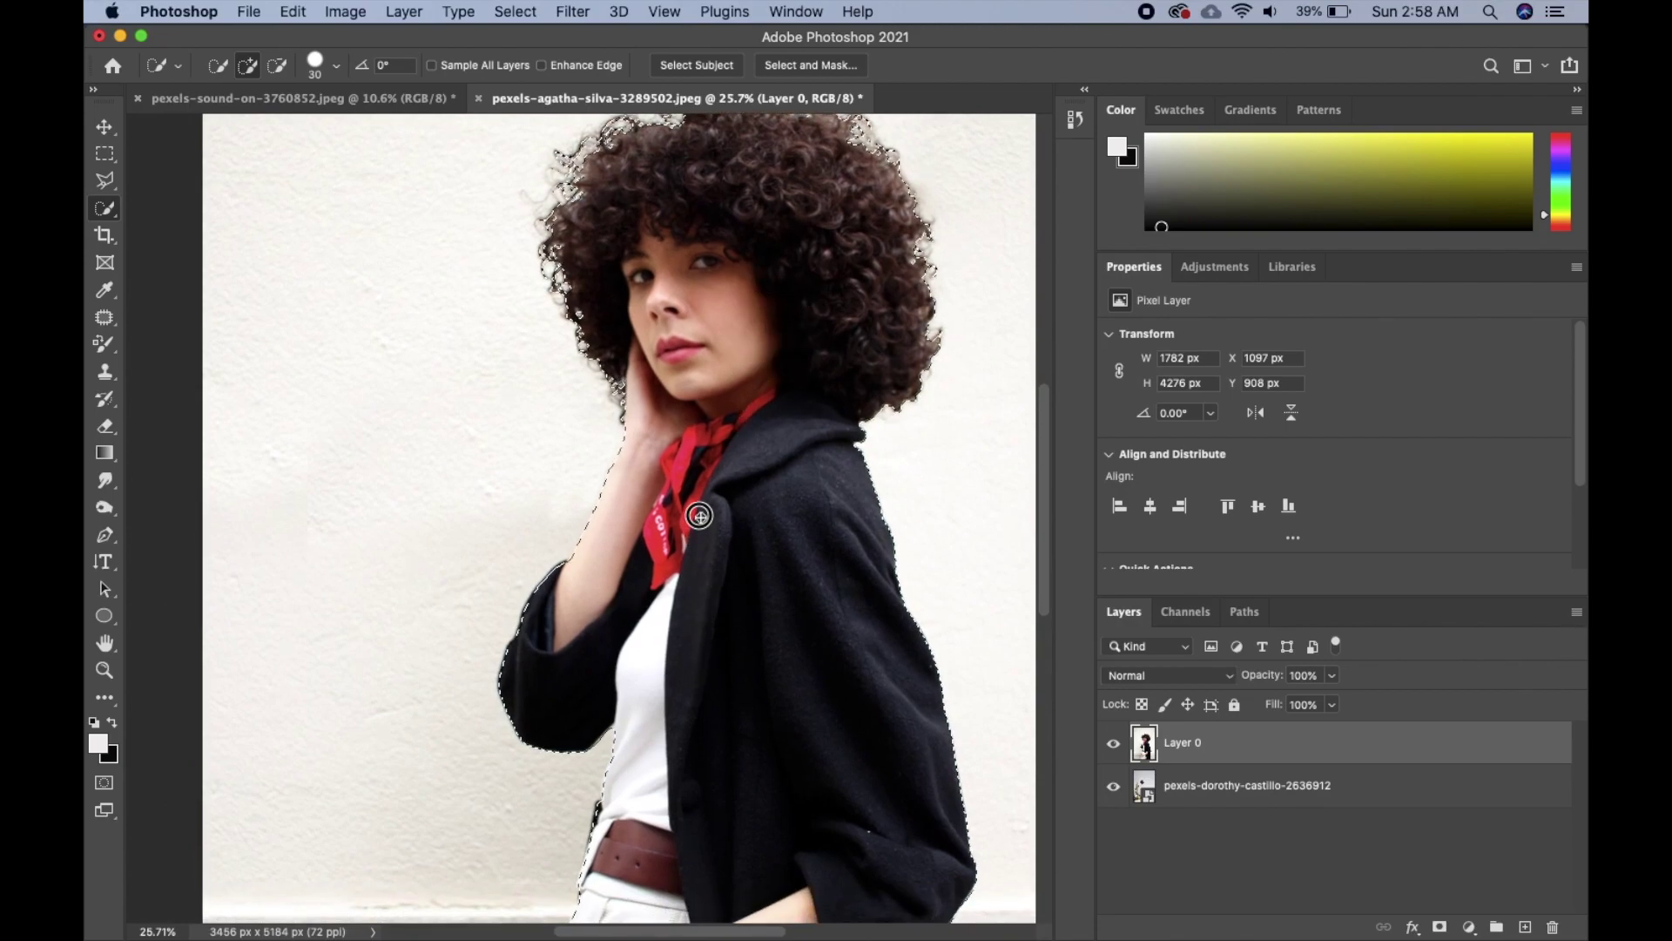
pyautogui.moveTo(697, 641); pyautogui.dragTo(700, 263)
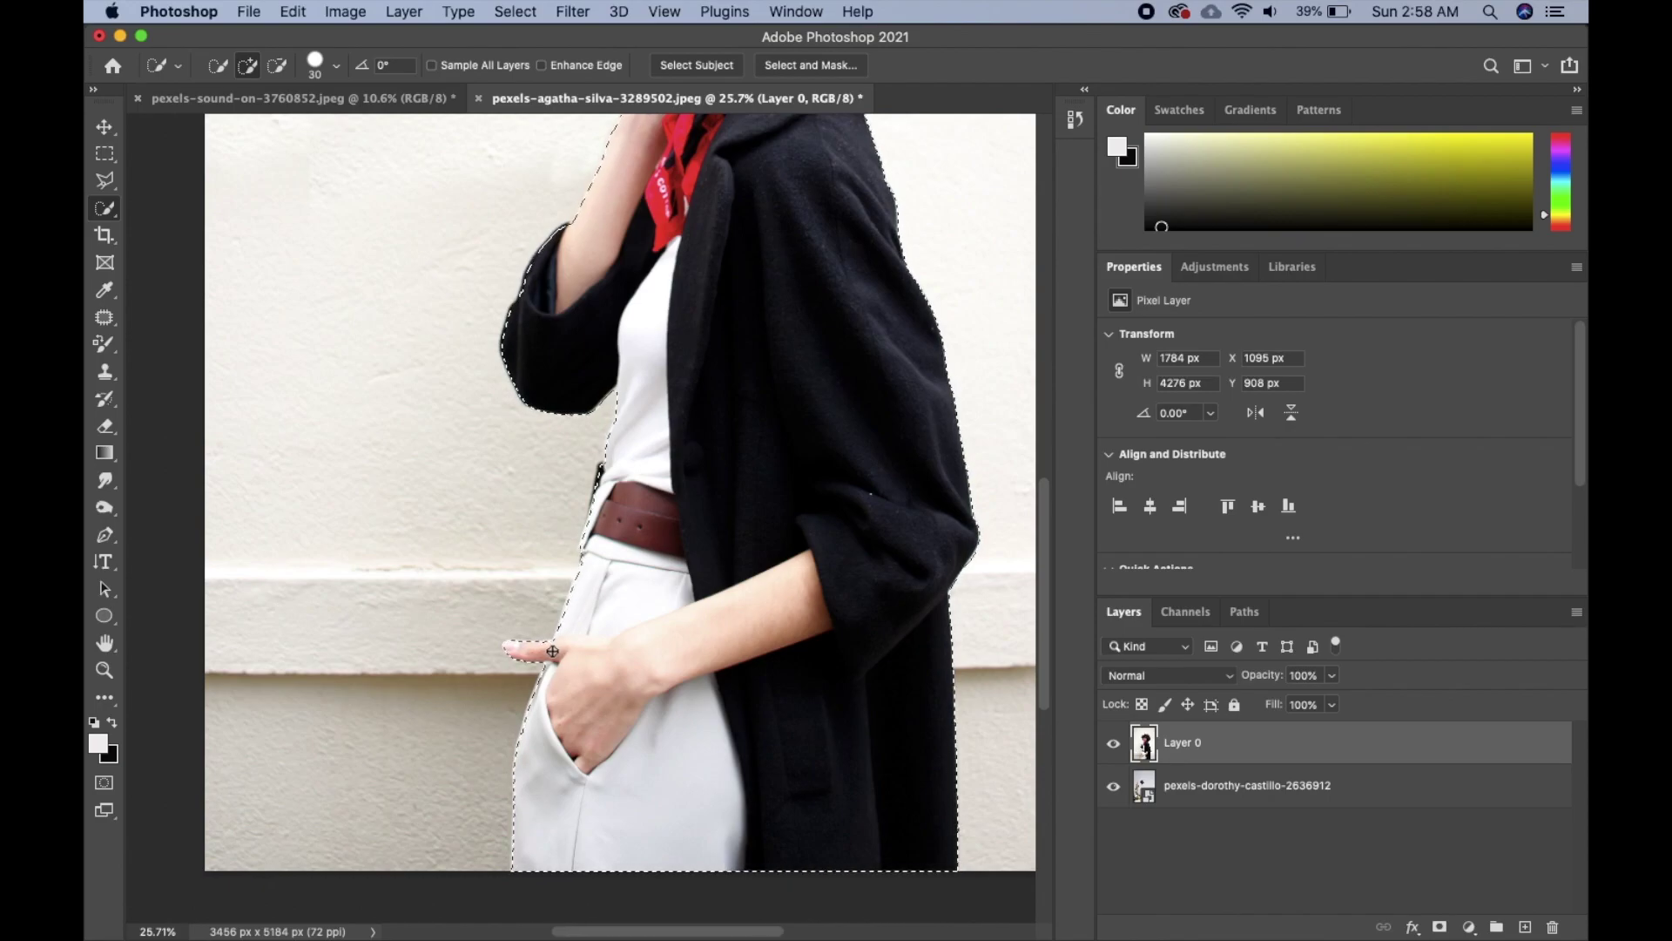
pyautogui.press('alt')
pyautogui.scroll(-4, 615, 643)
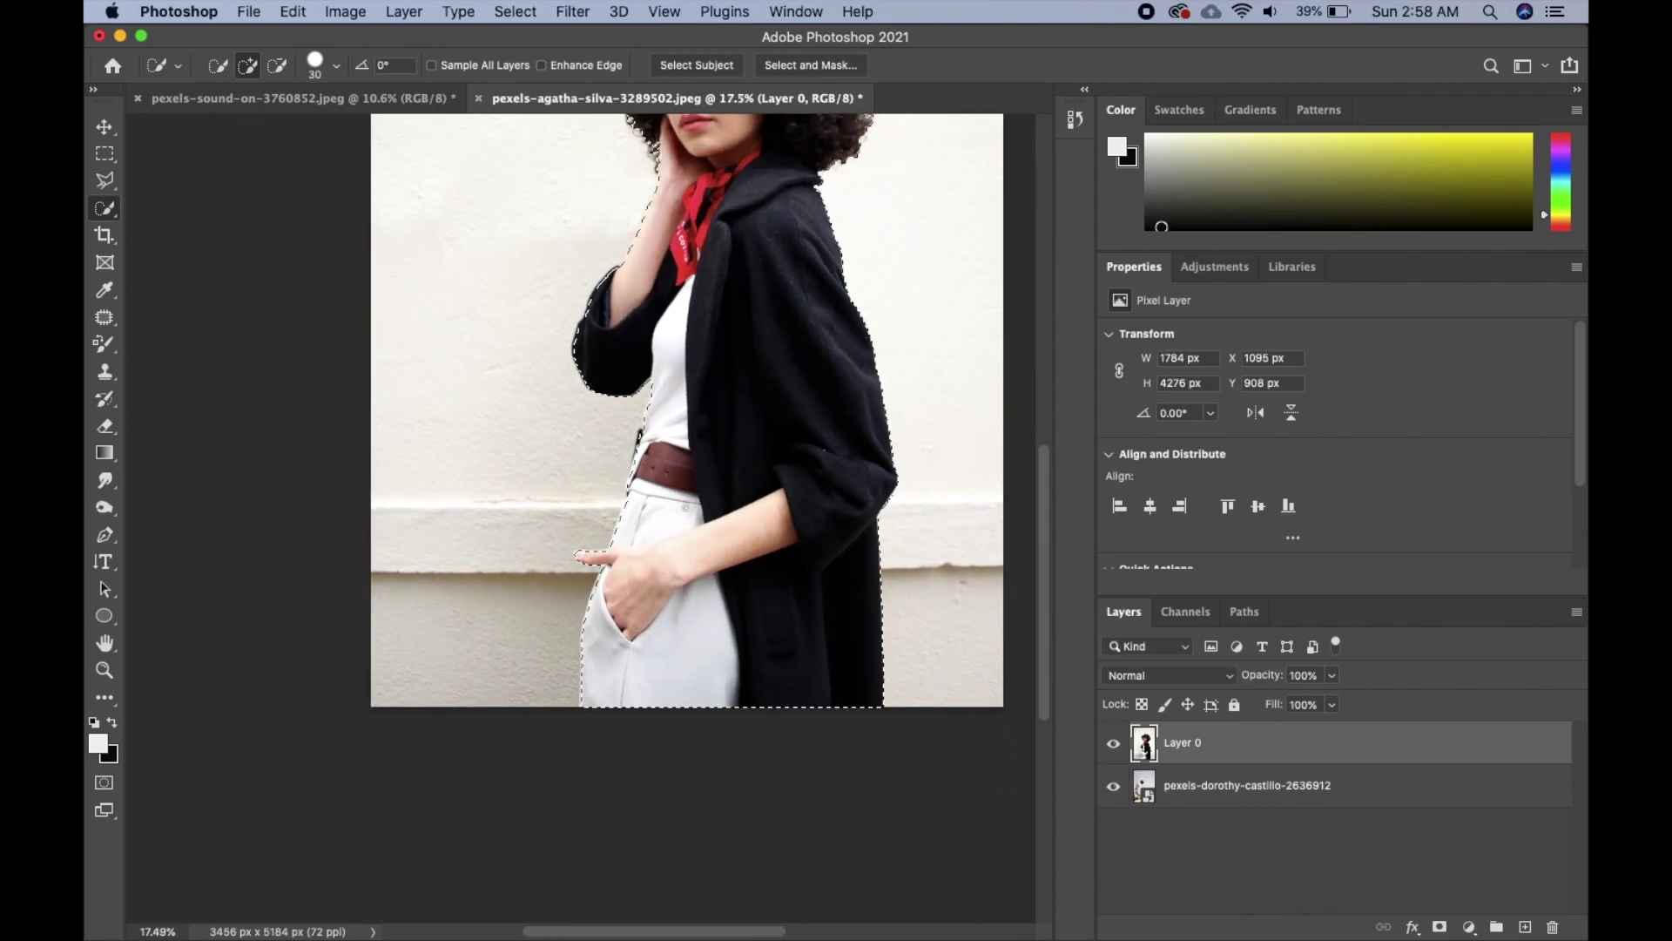
pyautogui.moveTo(686, 406); pyautogui.dragTo(627, 665)
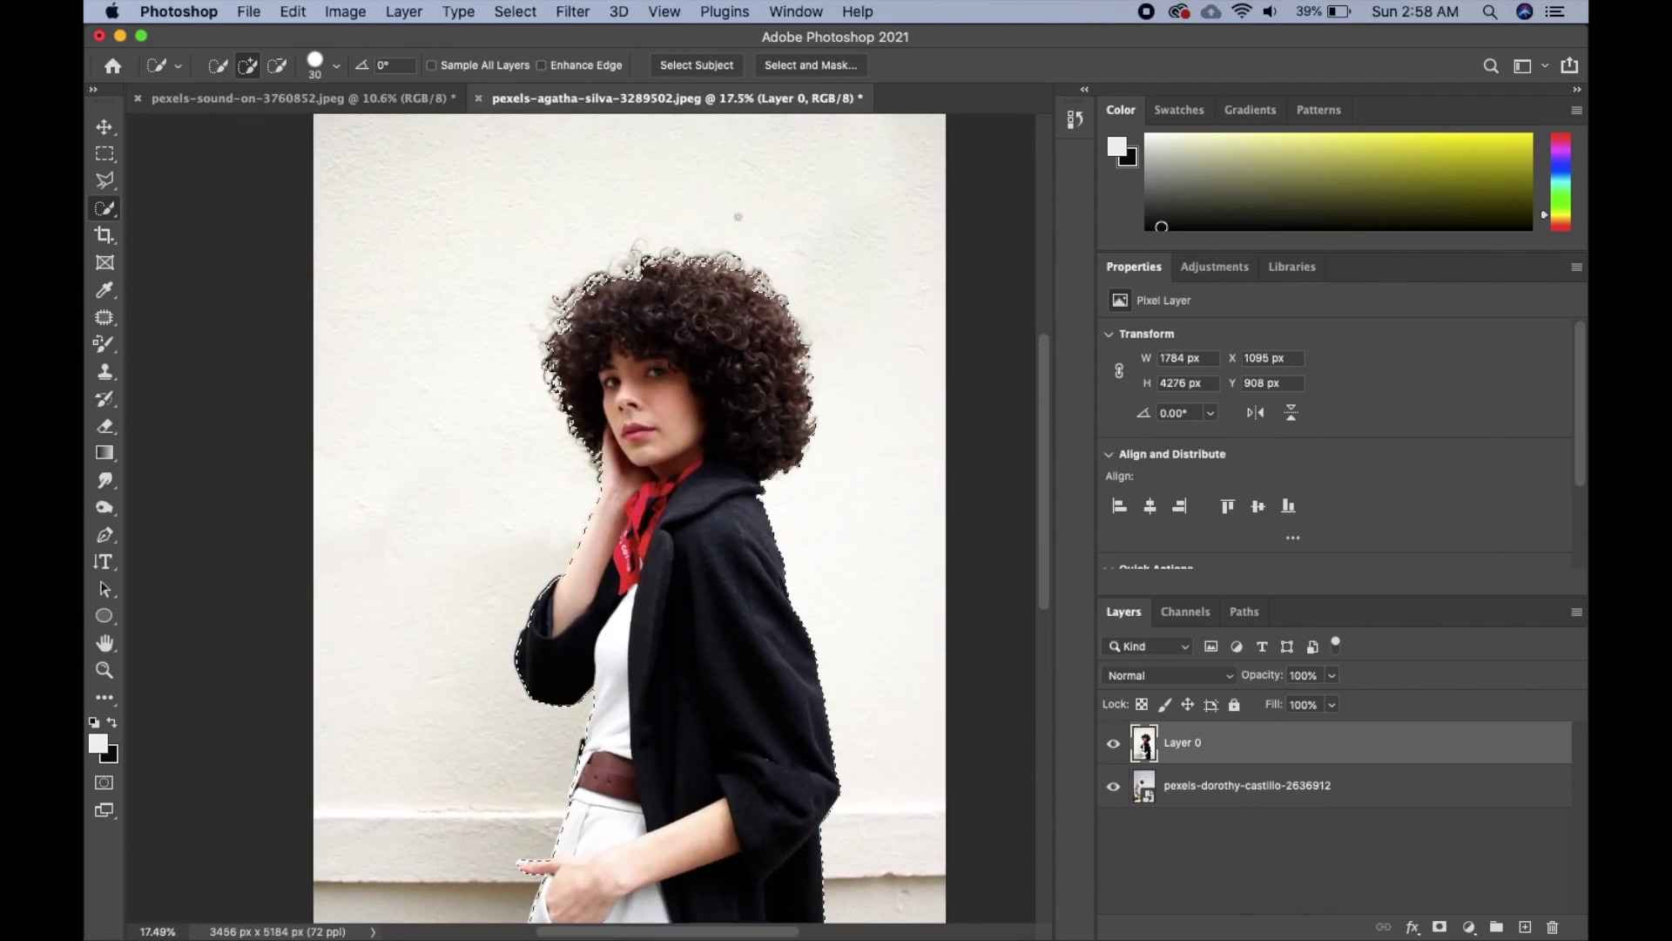
# Step: Open the selection in Select and Mask and brush around the whole hair outline with the Refine Edge Brush
pyautogui.click(817, 68)
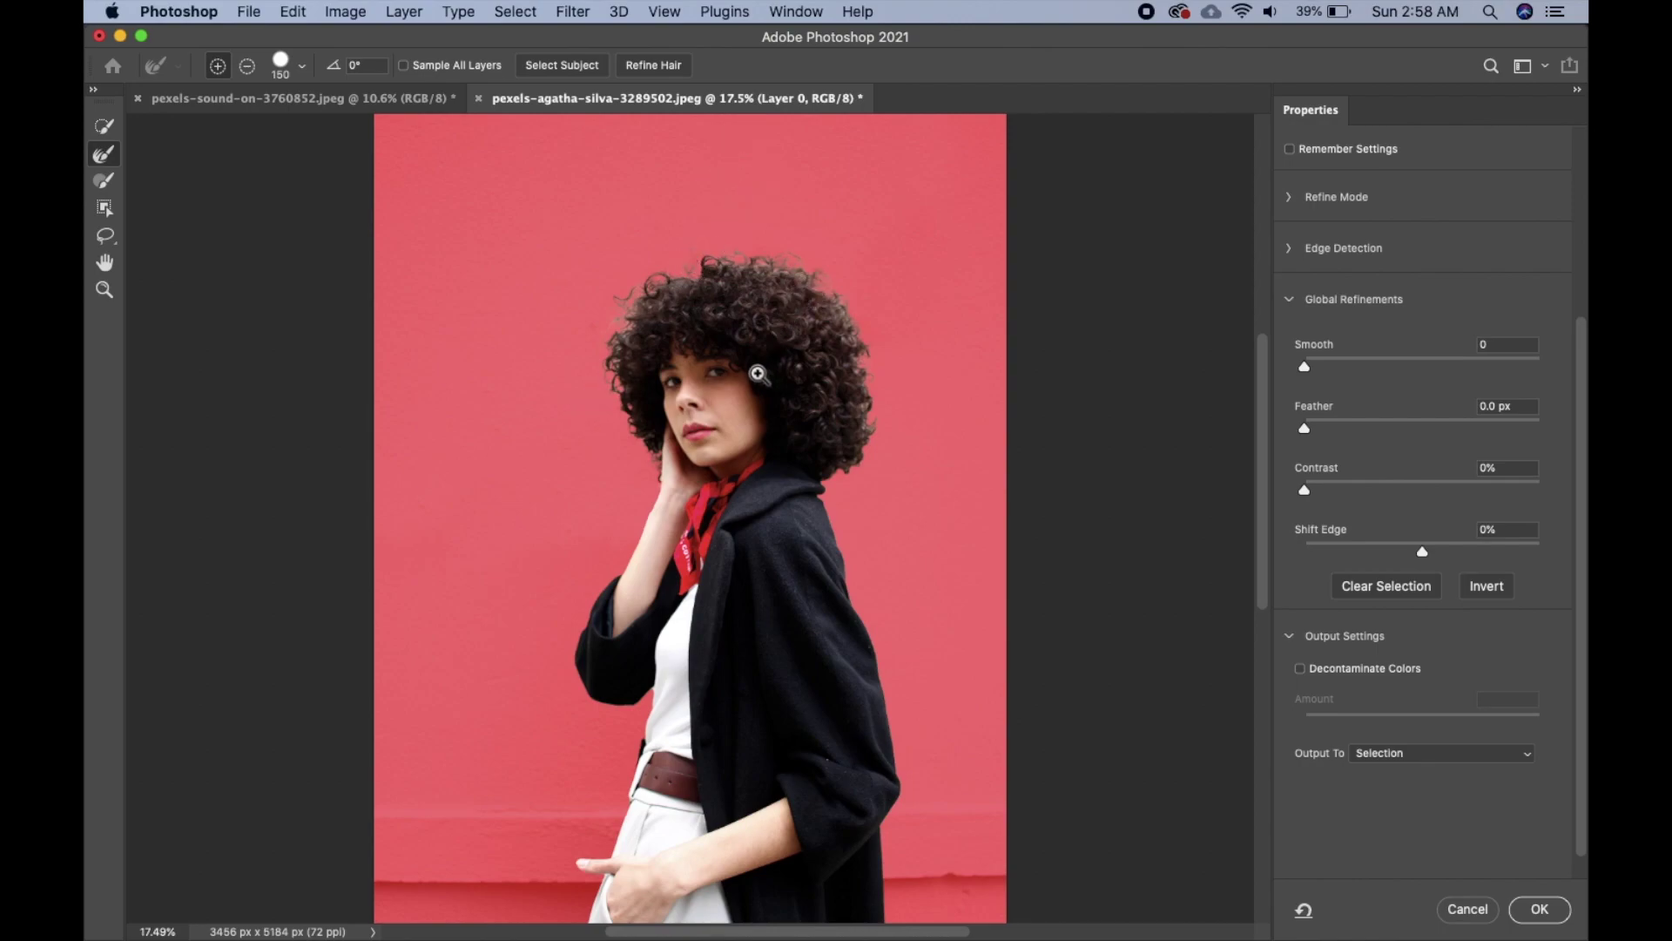
pyautogui.scroll(2, 758, 372)
pyautogui.scroll(2, 797, 285)
pyautogui.scroll(2, 769, 216)
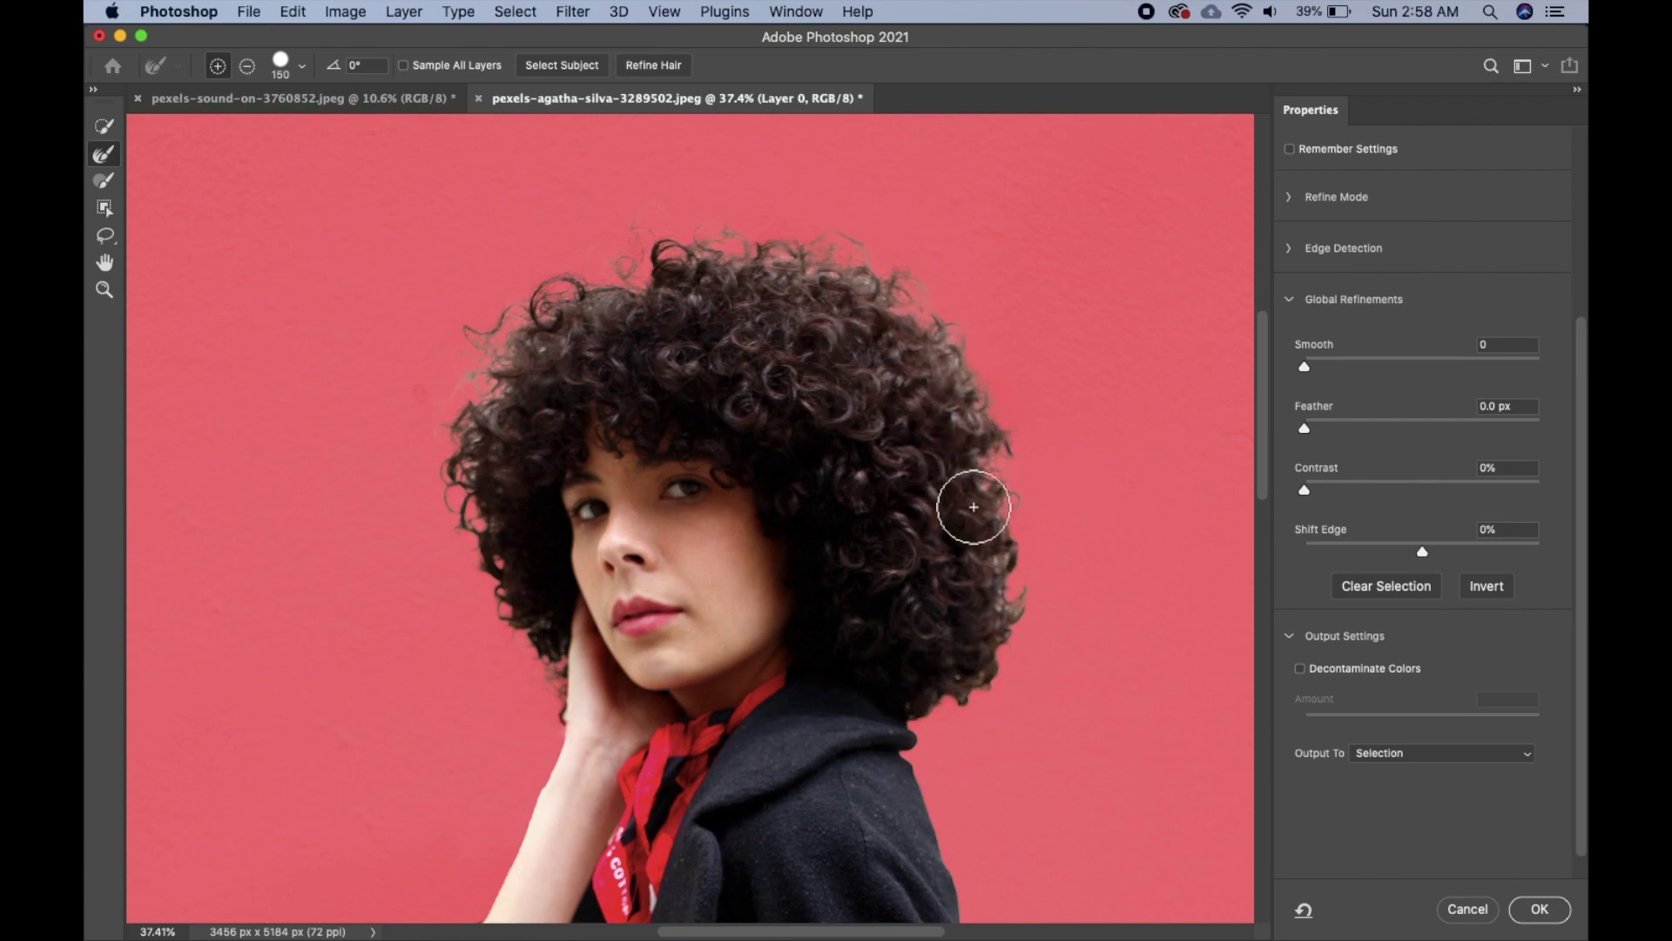
pyautogui.moveTo(1026, 576)
pyautogui.mouseDown()
pyautogui.moveTo(996, 708)
pyautogui.moveTo(1020, 635)
pyautogui.moveTo(975, 683)
pyautogui.mouseUp()
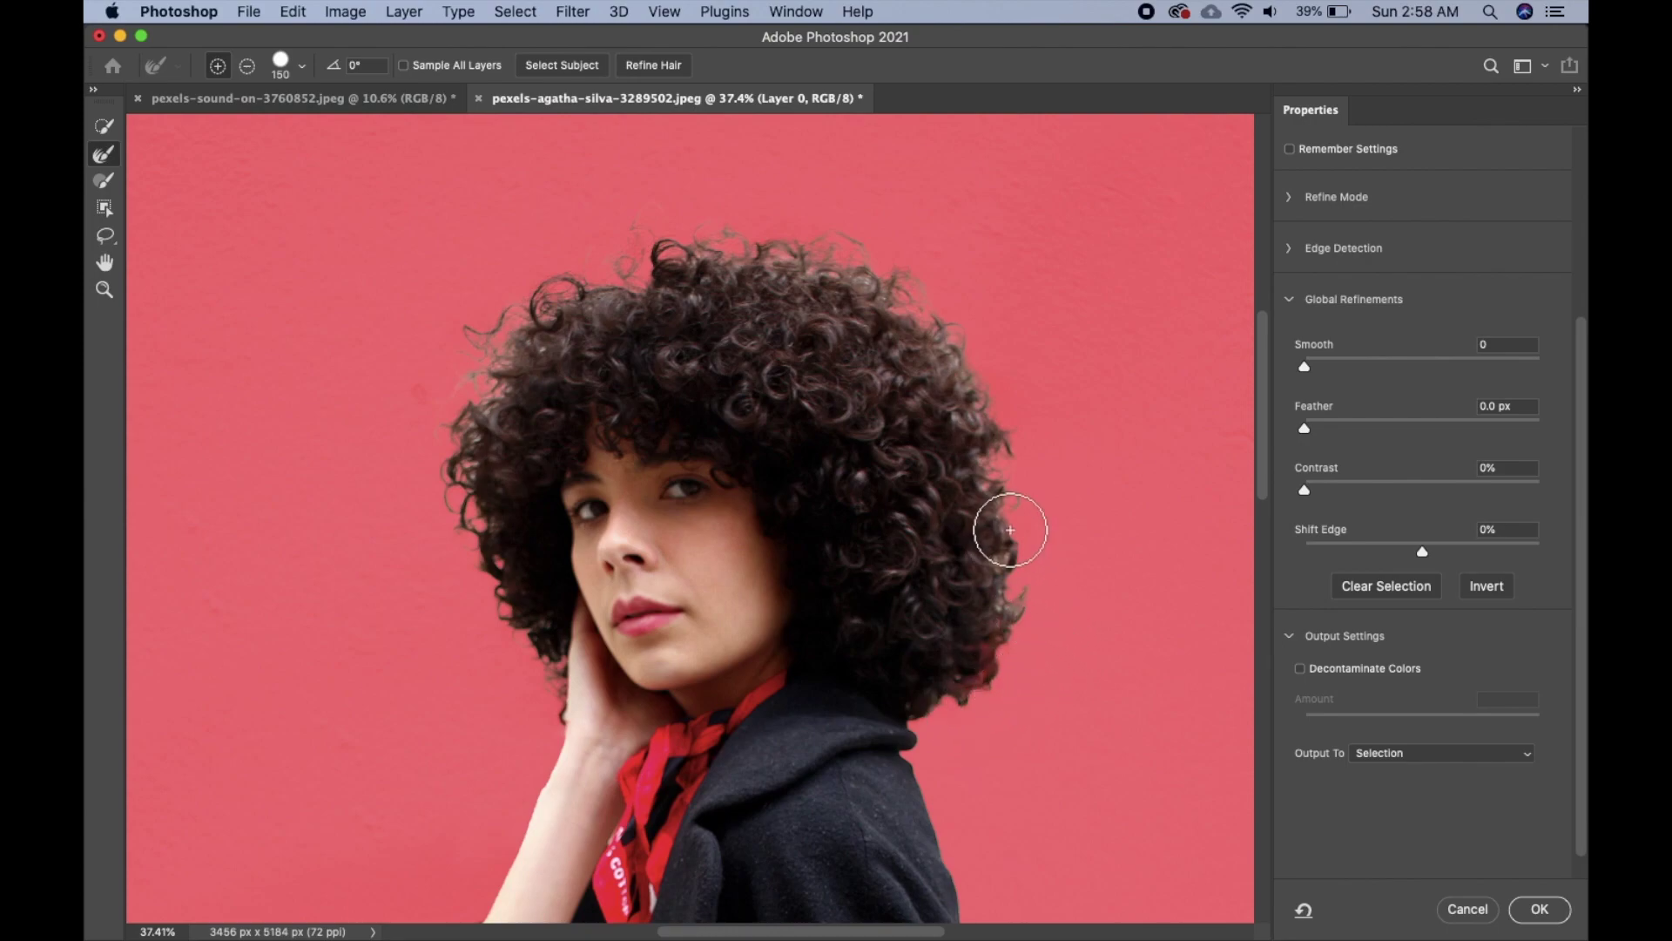
pyautogui.moveTo(1015, 506); pyautogui.dragTo(1015, 523)
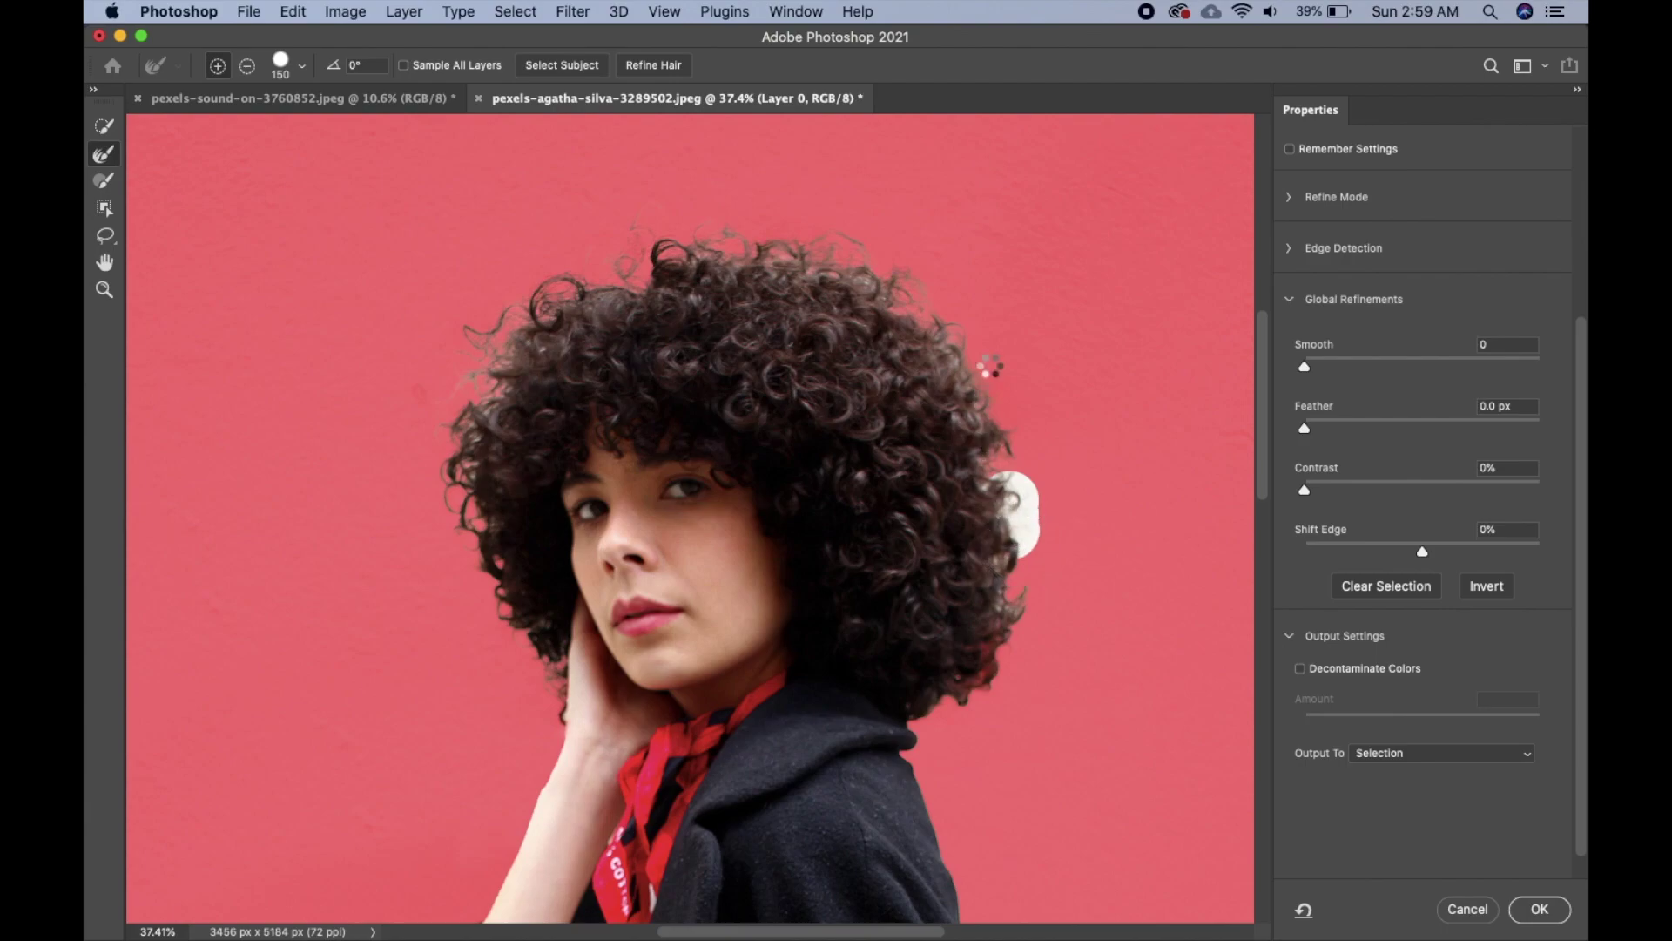
pyautogui.moveTo(518, 331)
pyautogui.mouseDown()
pyautogui.moveTo(478, 362)
pyautogui.moveTo(474, 397)
pyautogui.mouseUp()
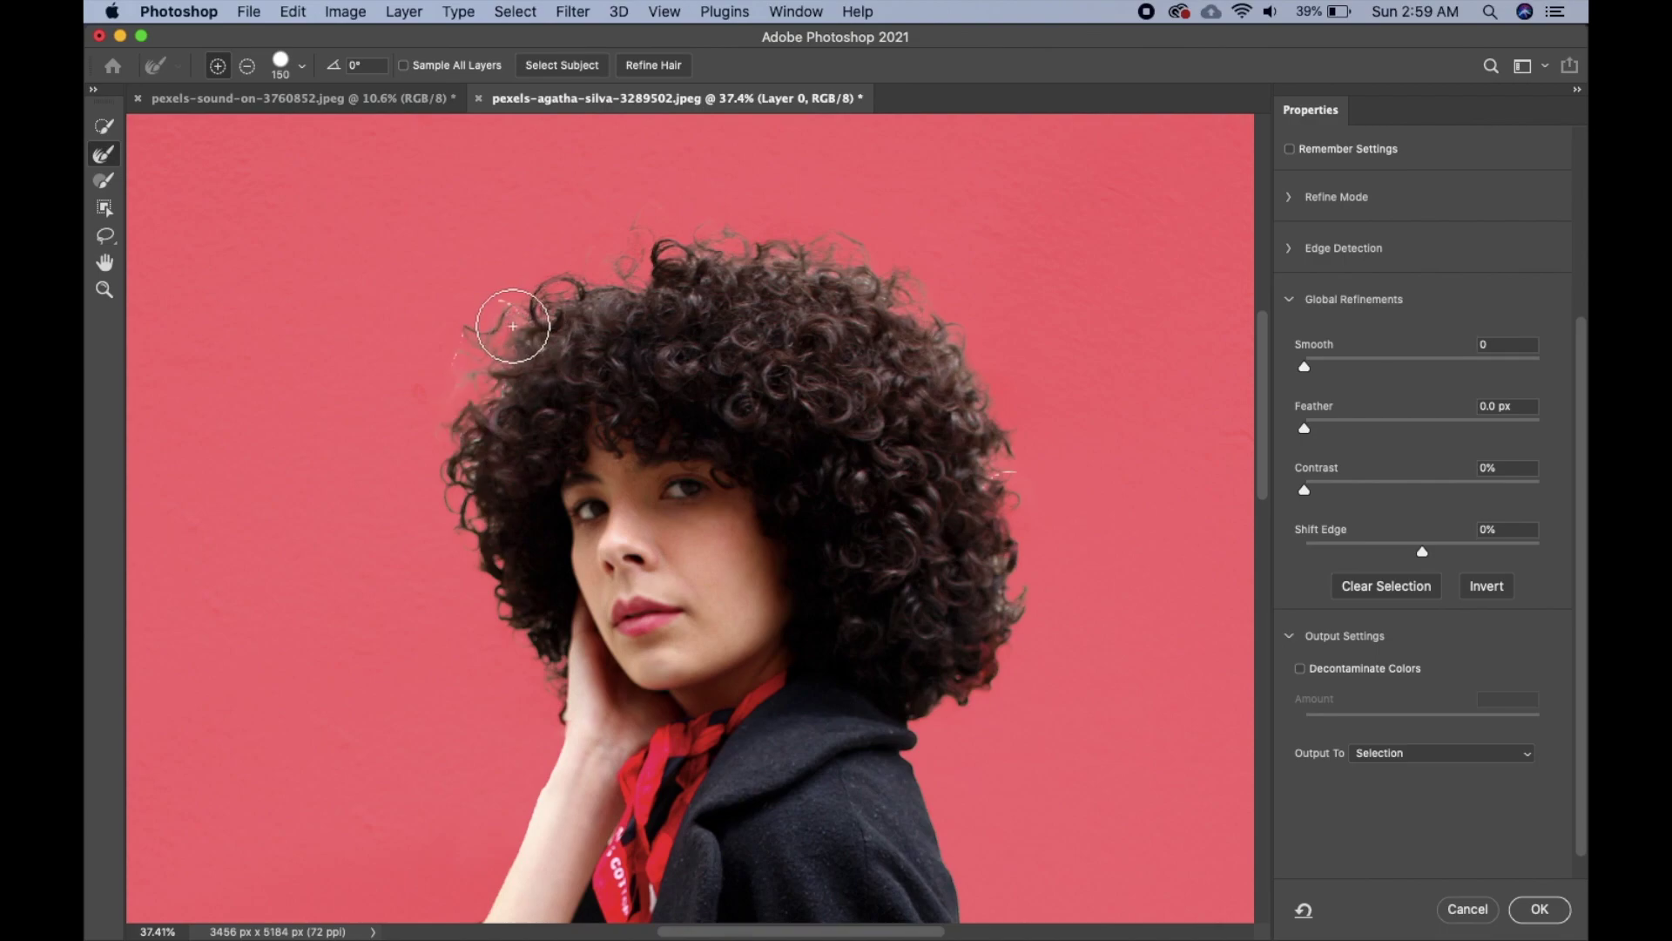
pyautogui.moveTo(533, 294)
pyautogui.mouseDown()
pyautogui.moveTo(700, 231)
pyautogui.moveTo(873, 276)
pyautogui.moveTo(925, 307)
pyautogui.moveTo(958, 357)
pyautogui.mouseUp()
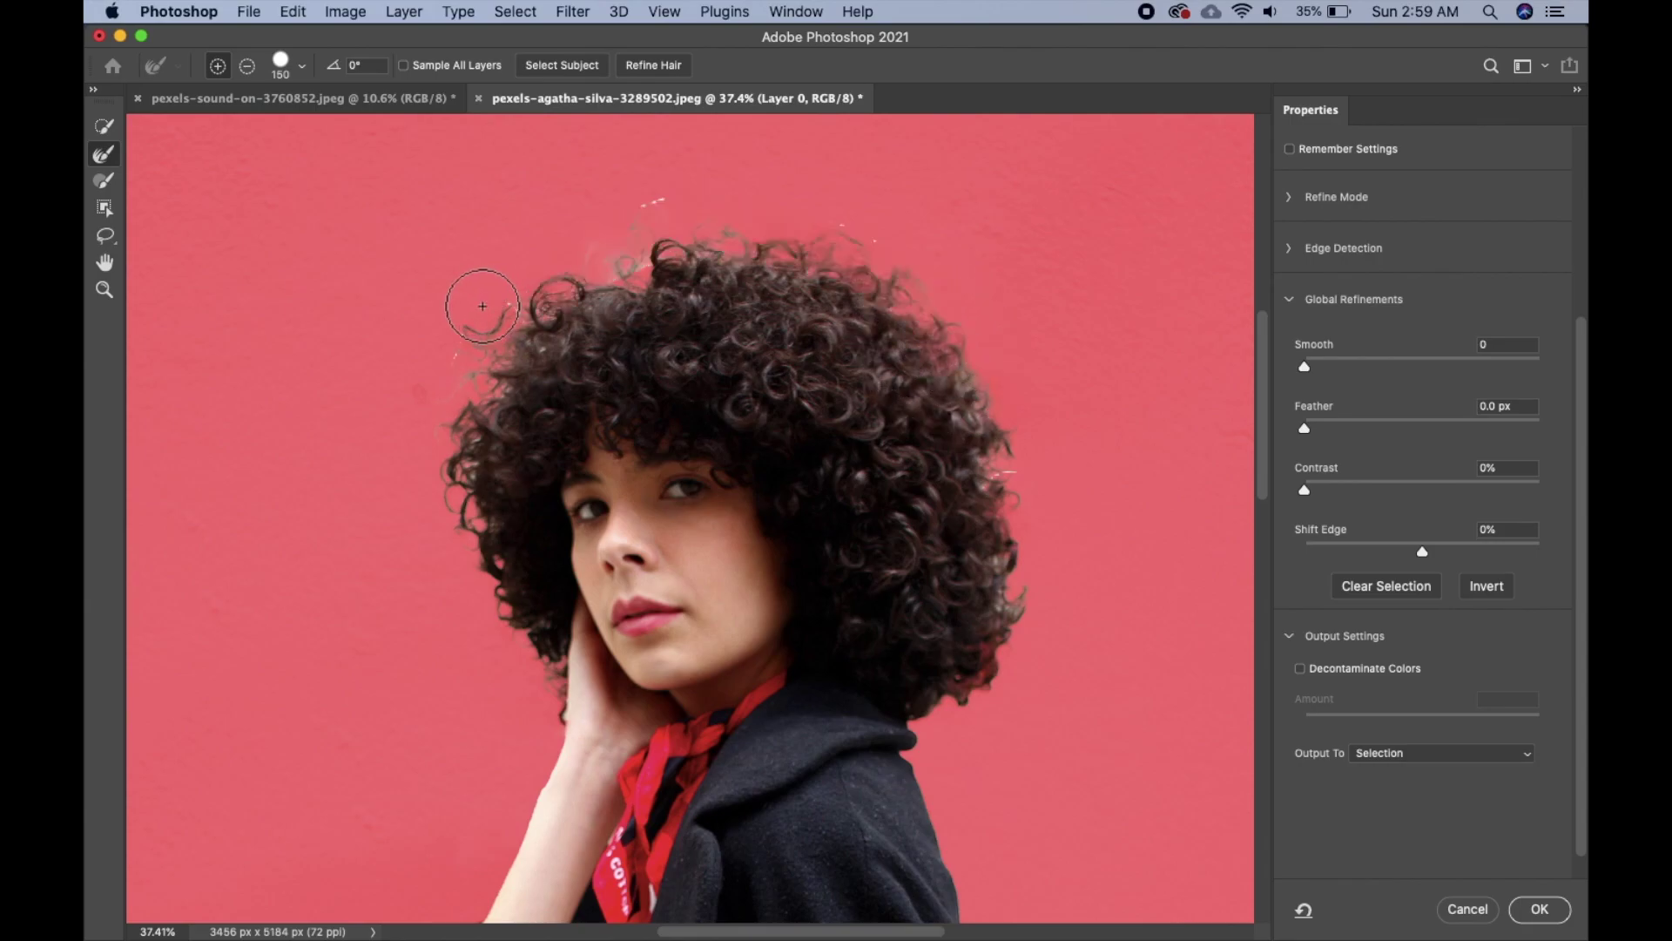
pyautogui.moveTo(471, 335)
pyautogui.mouseDown()
pyautogui.moveTo(439, 374)
pyautogui.moveTo(447, 481)
pyautogui.moveTo(497, 638)
pyautogui.moveTo(547, 671)
pyautogui.moveTo(491, 696)
pyautogui.mouseUp()
pyautogui.moveTo(1015, 468)
pyautogui.mouseDown()
pyautogui.moveTo(1021, 630)
pyautogui.moveTo(998, 702)
pyautogui.moveTo(925, 738)
pyautogui.mouseUp()
# Step: Output the refined selection as a New Layer with Layer Mask
pyautogui.click(1529, 756)
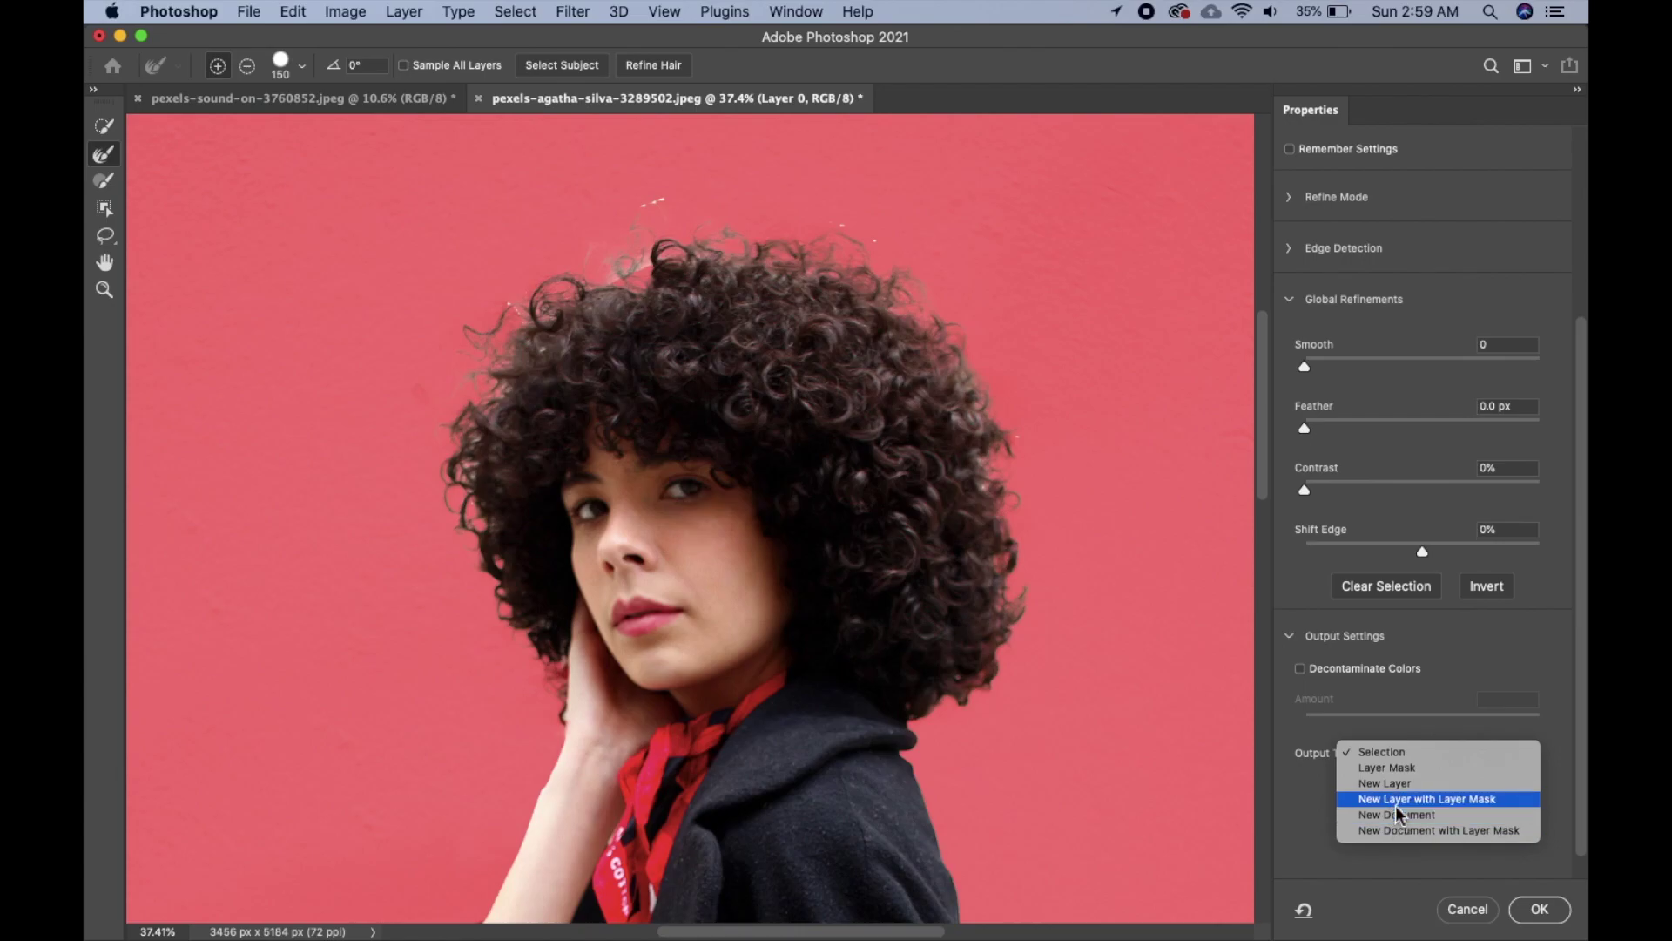
pyautogui.click(1452, 798)
pyautogui.click(1538, 908)
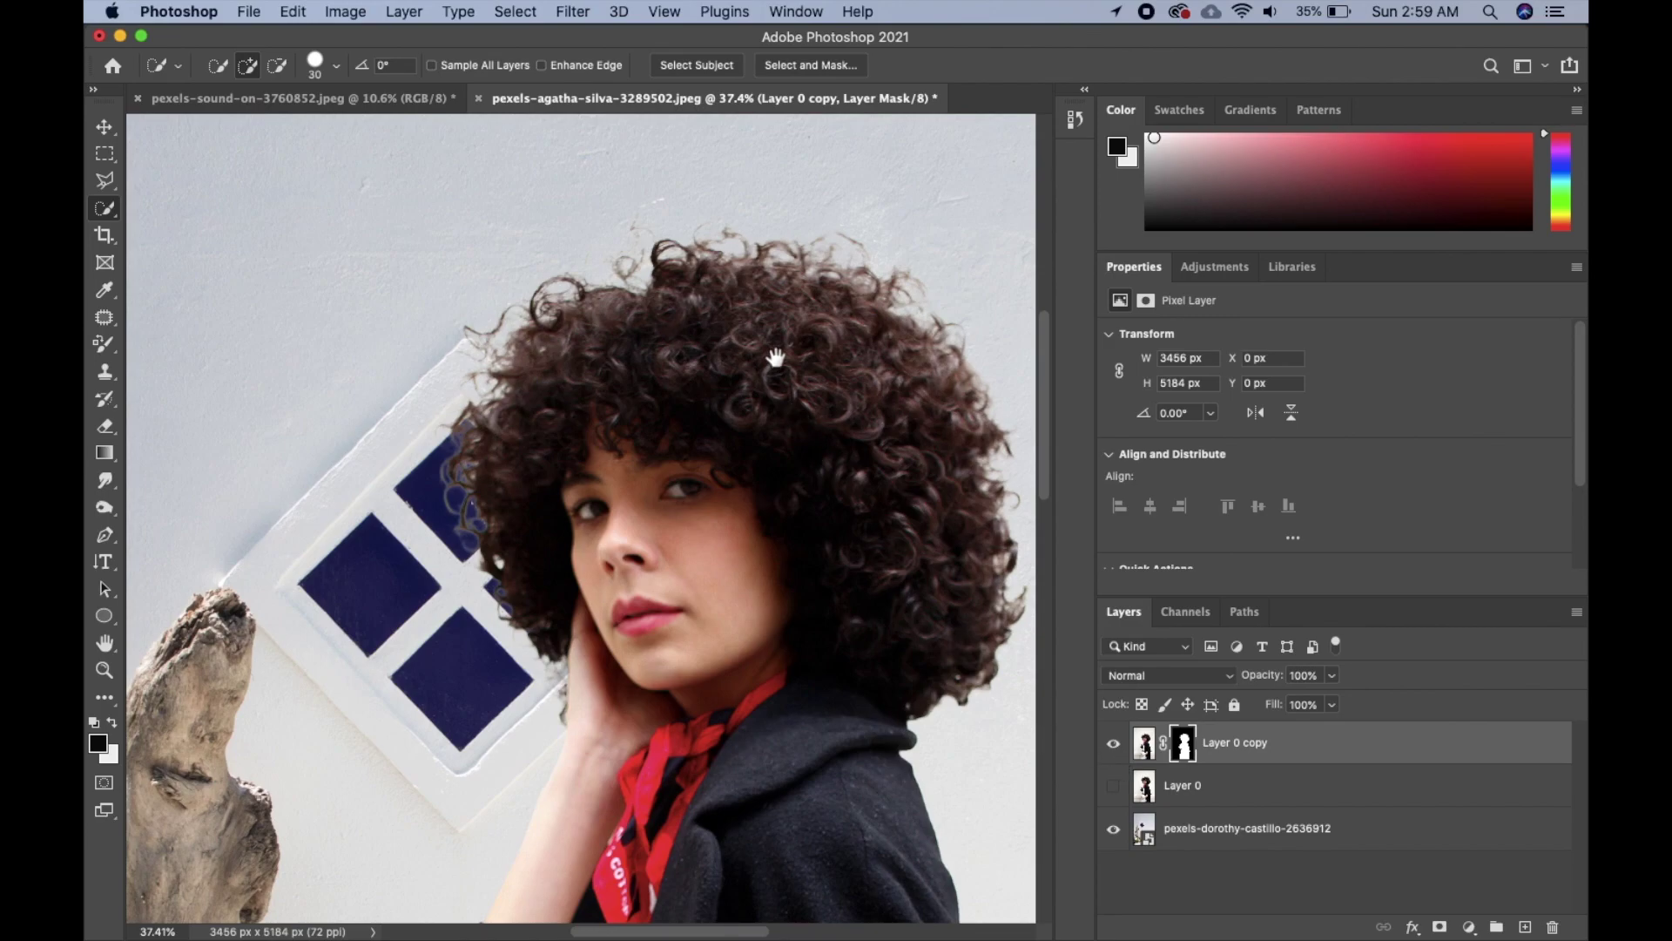
# Step: Show Layer 0 instead of Layer 0 copy and apply the Remove Background quick action to it
pyautogui.moveTo(815, 344); pyautogui.dragTo(707, 435)
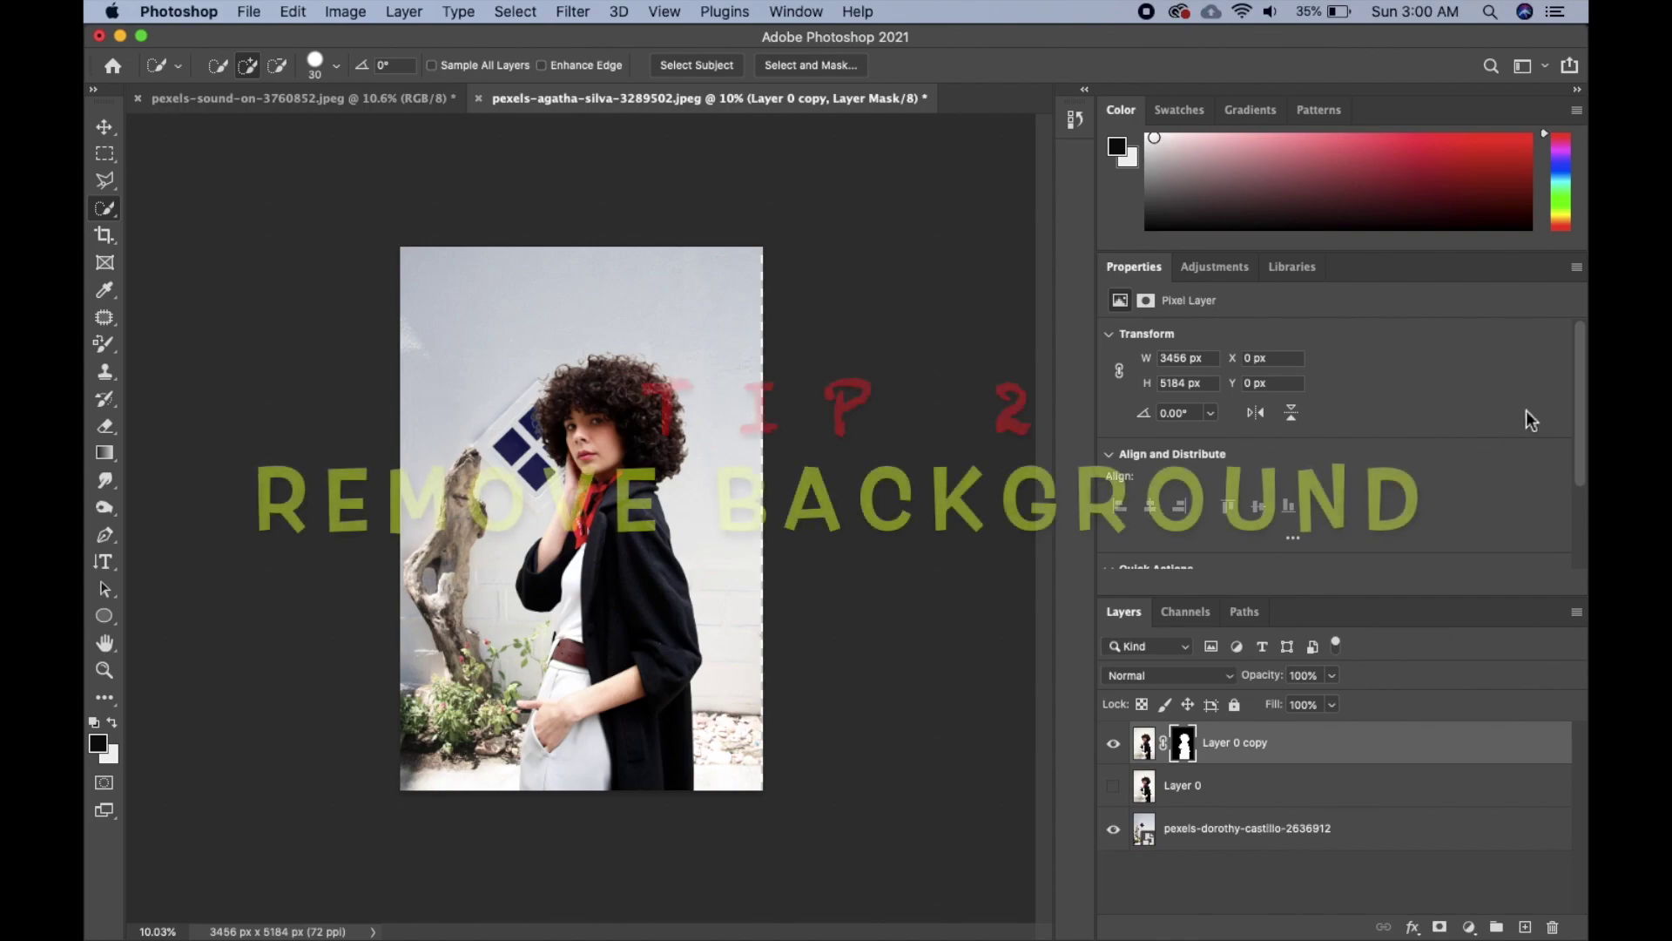
pyautogui.moveTo(1579, 419); pyautogui.dragTo(1584, 516)
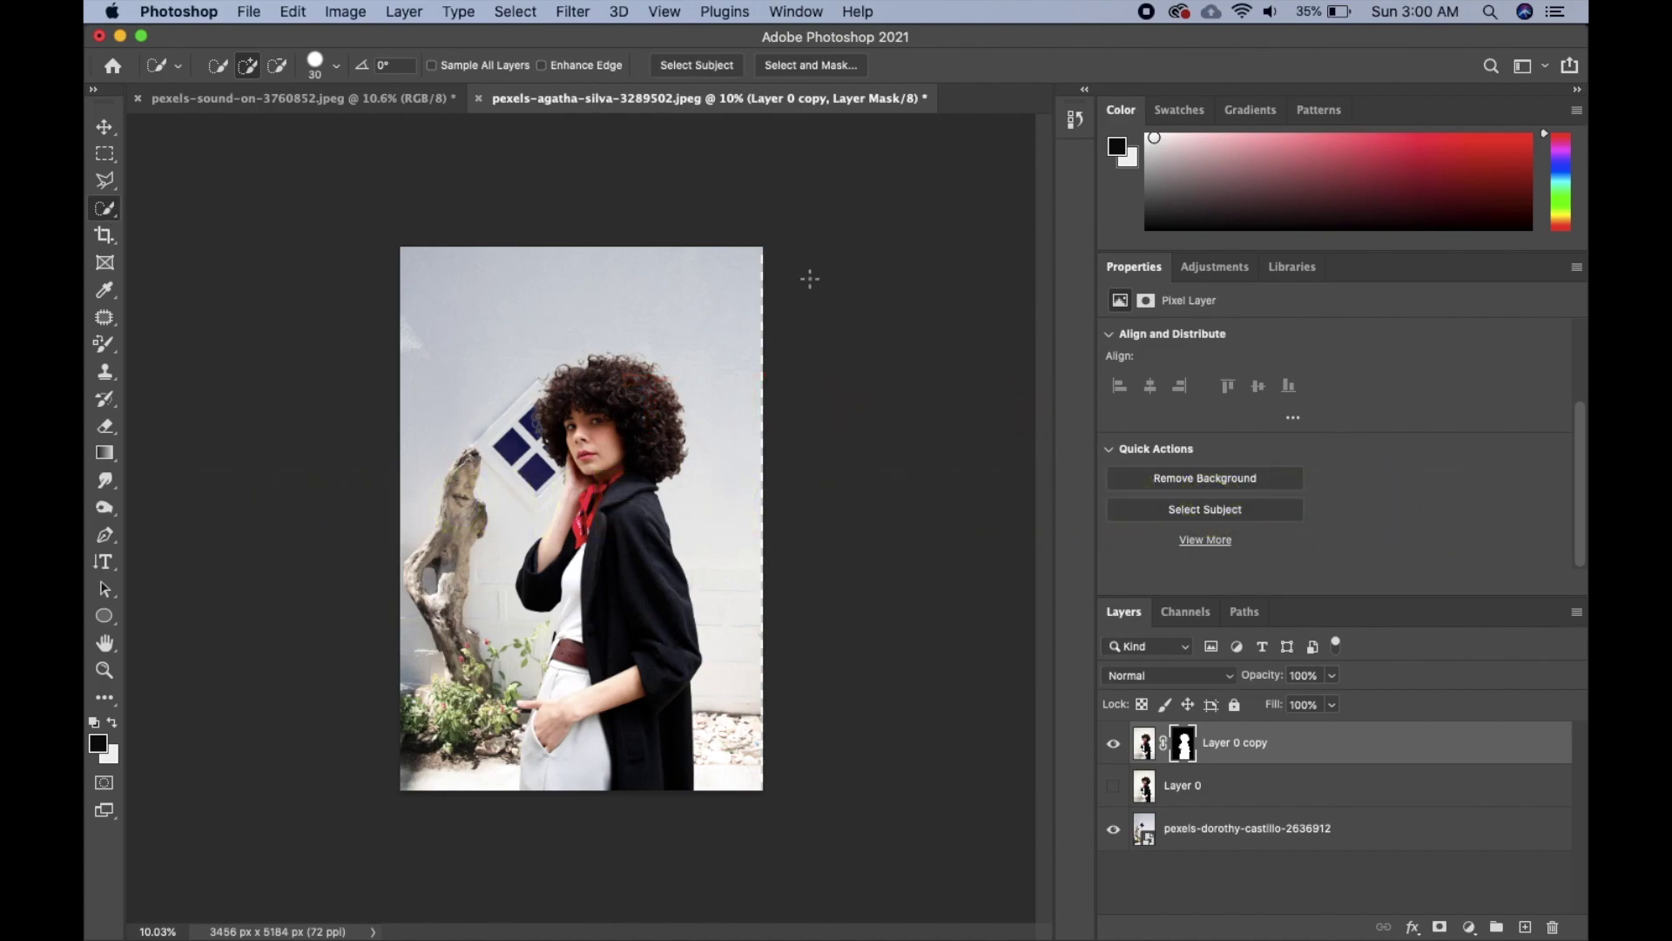
pyautogui.click(1113, 743)
pyautogui.click(1113, 785)
pyautogui.click(1237, 803)
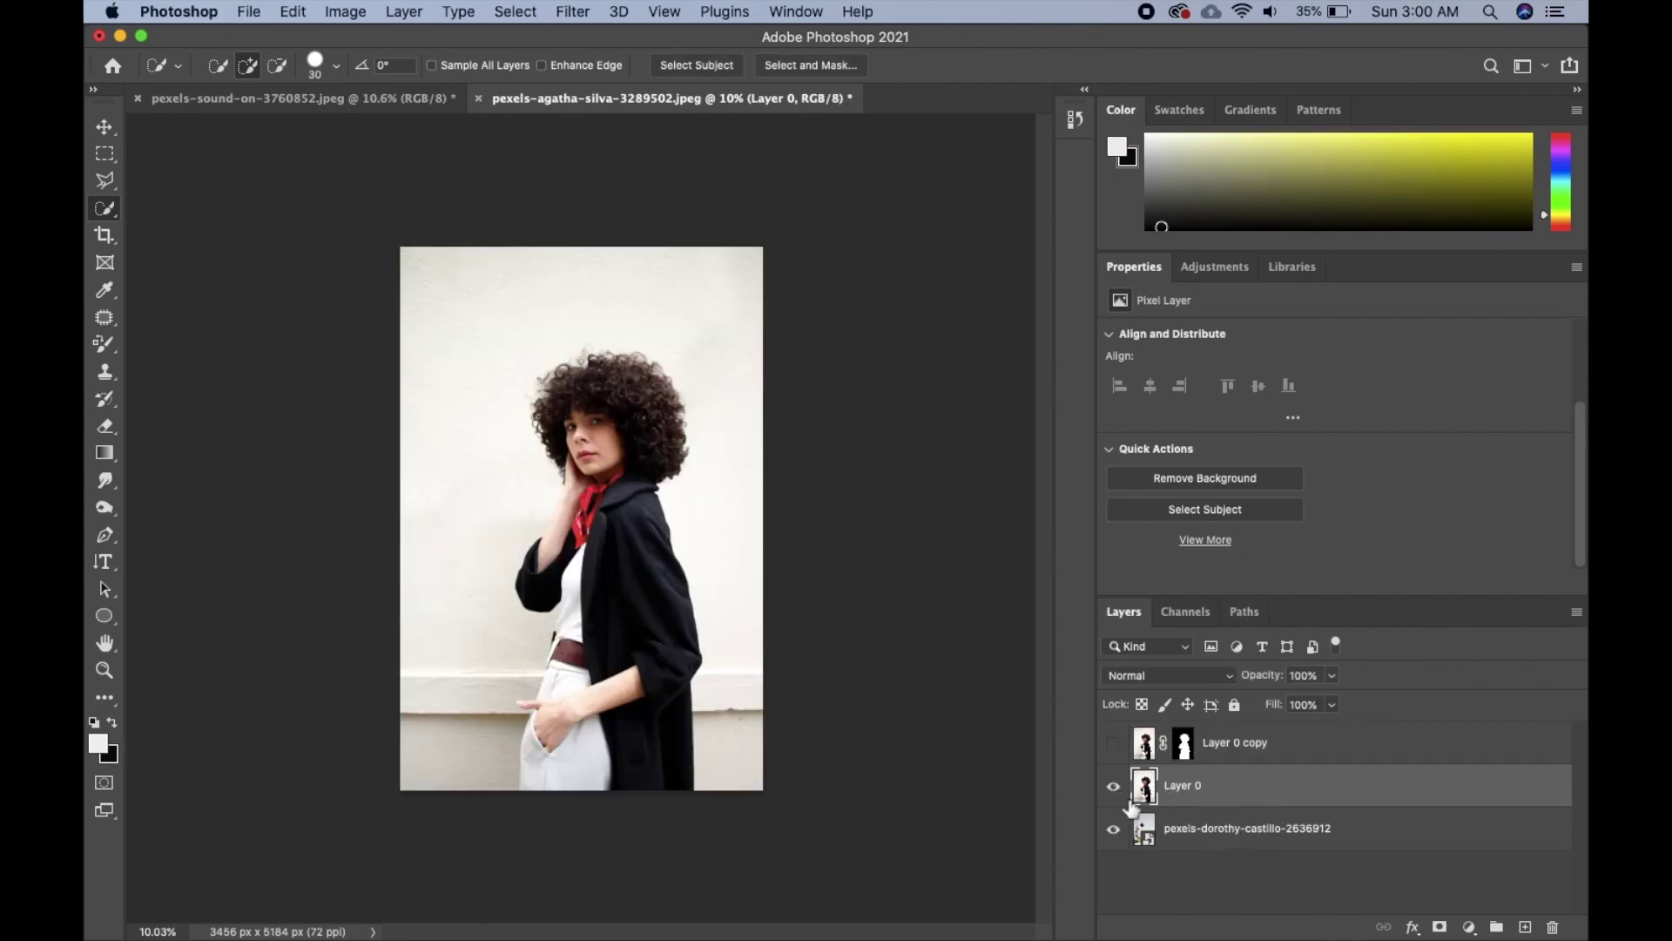
pyautogui.click(1195, 479)
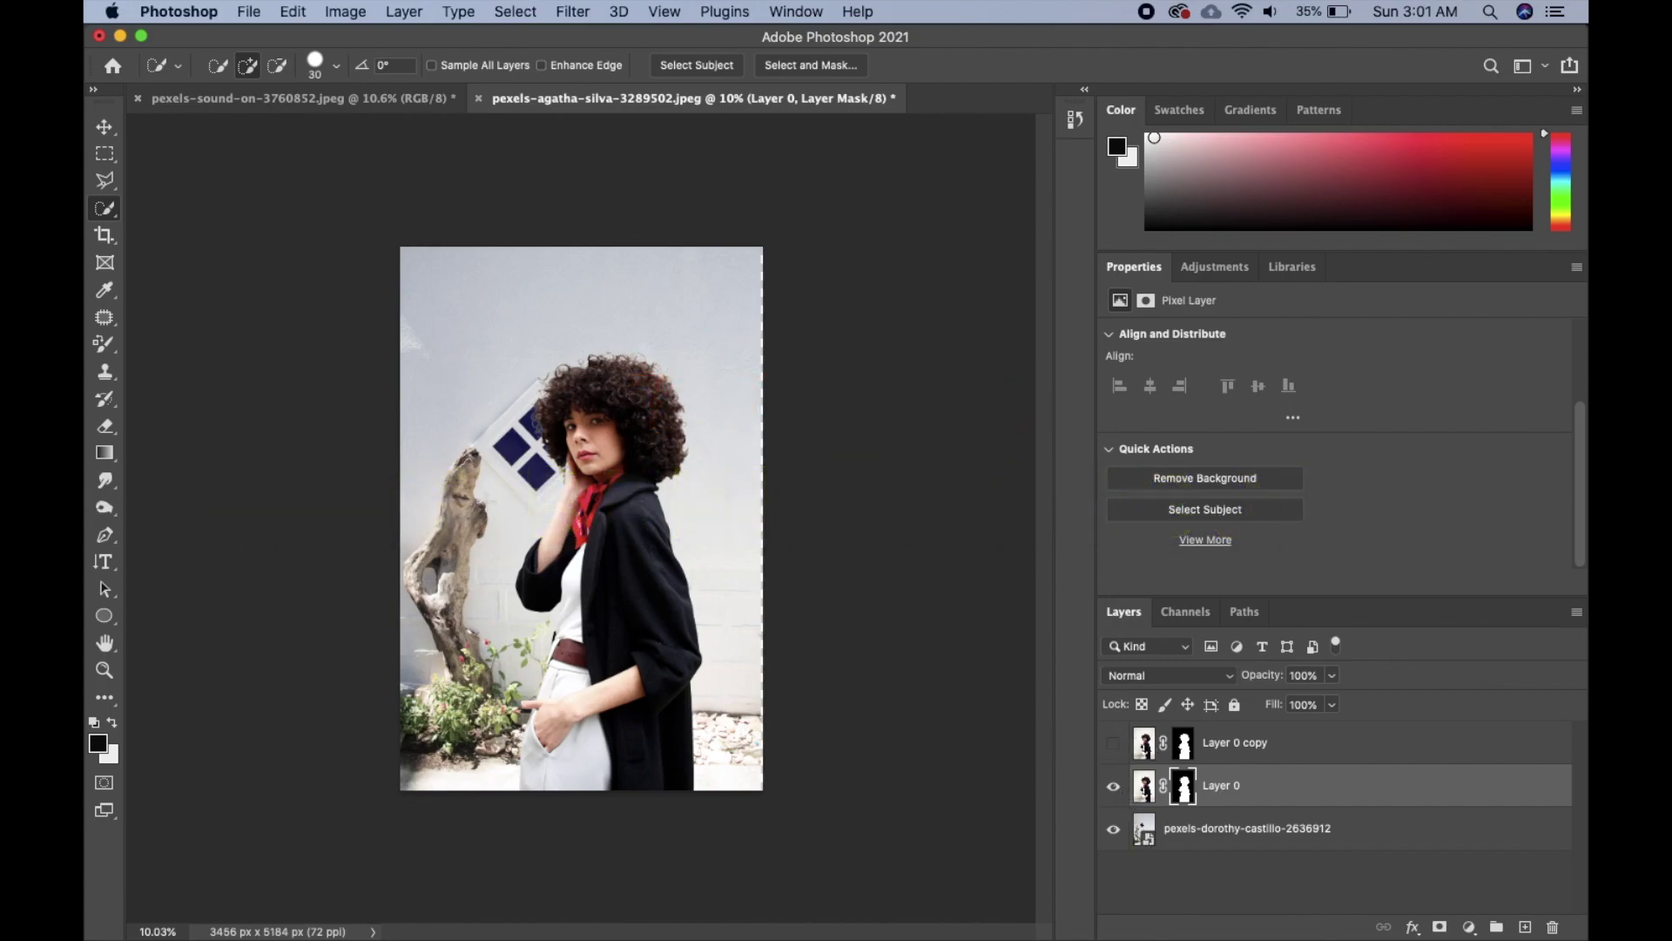
# Step: Add the horizontal text "GOOD" above the woman's head
pyautogui.click(106, 562)
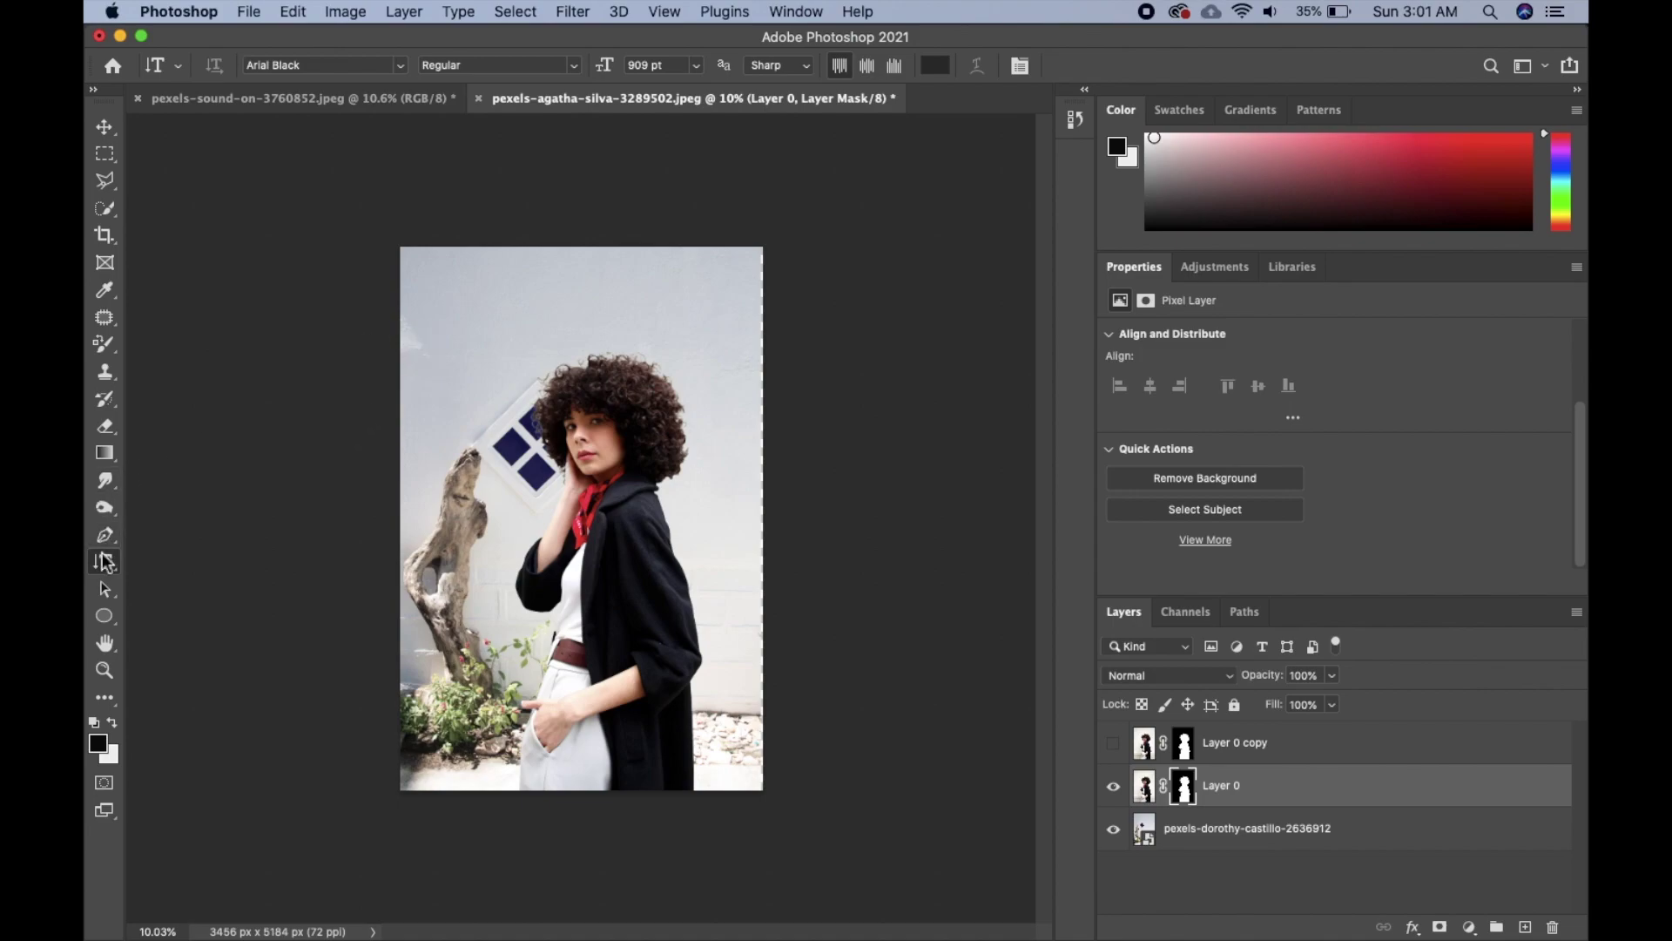
pyautogui.rightClick(111, 571)
pyautogui.click(182, 561)
pyautogui.click(465, 346)
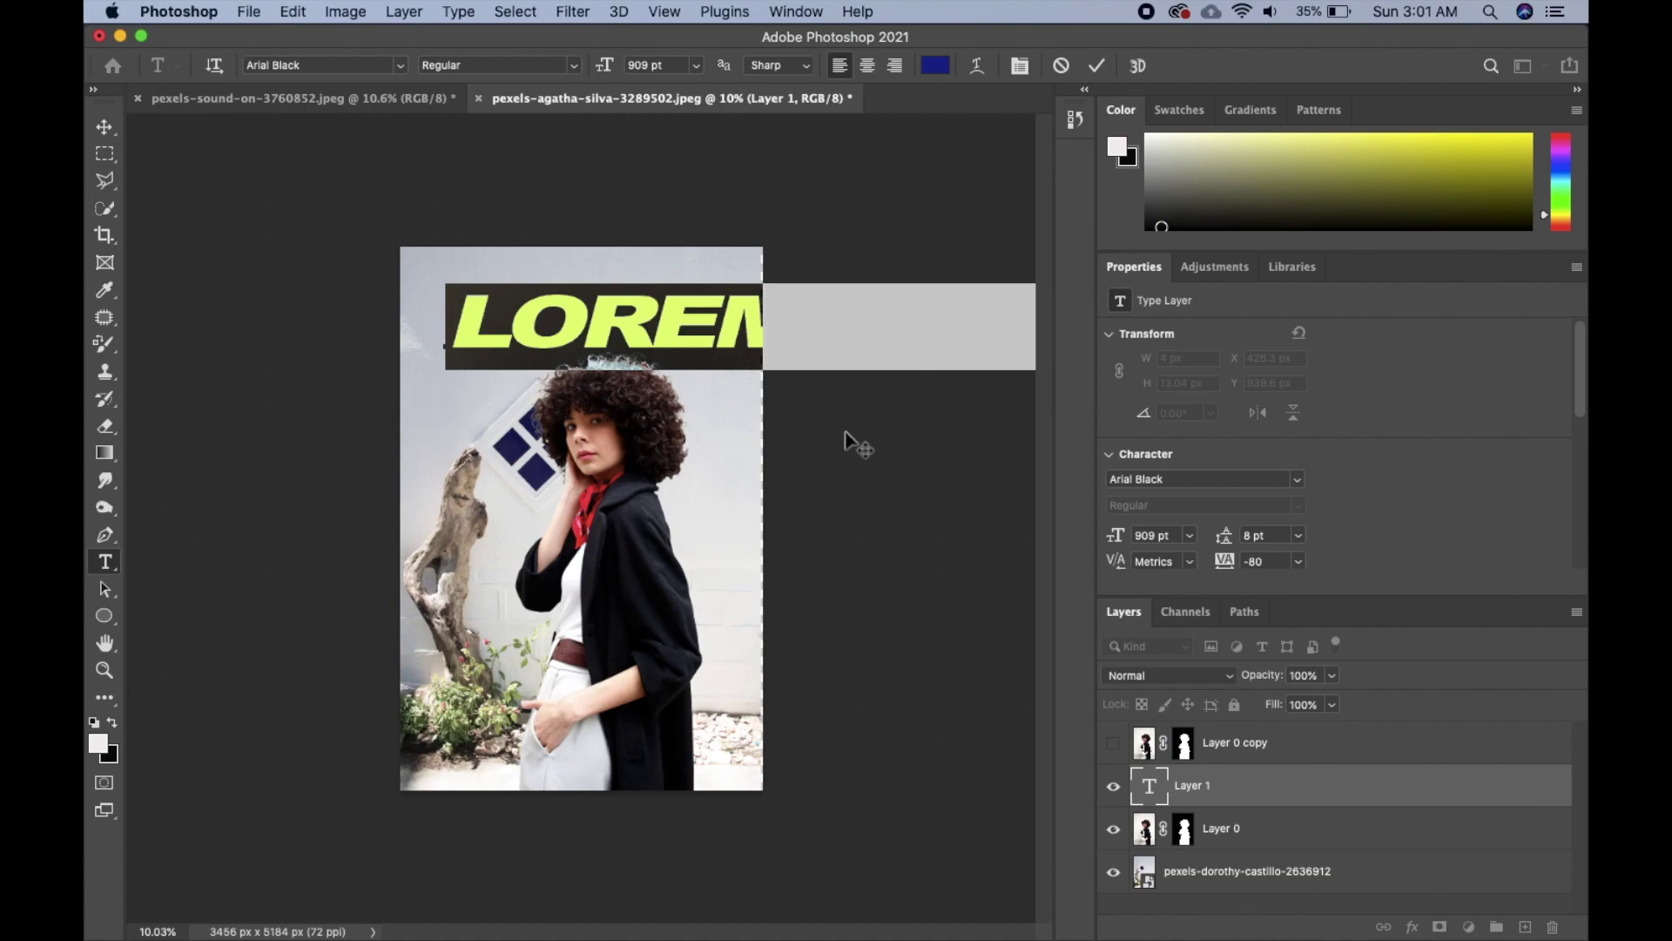
pyautogui.write('GOOD')
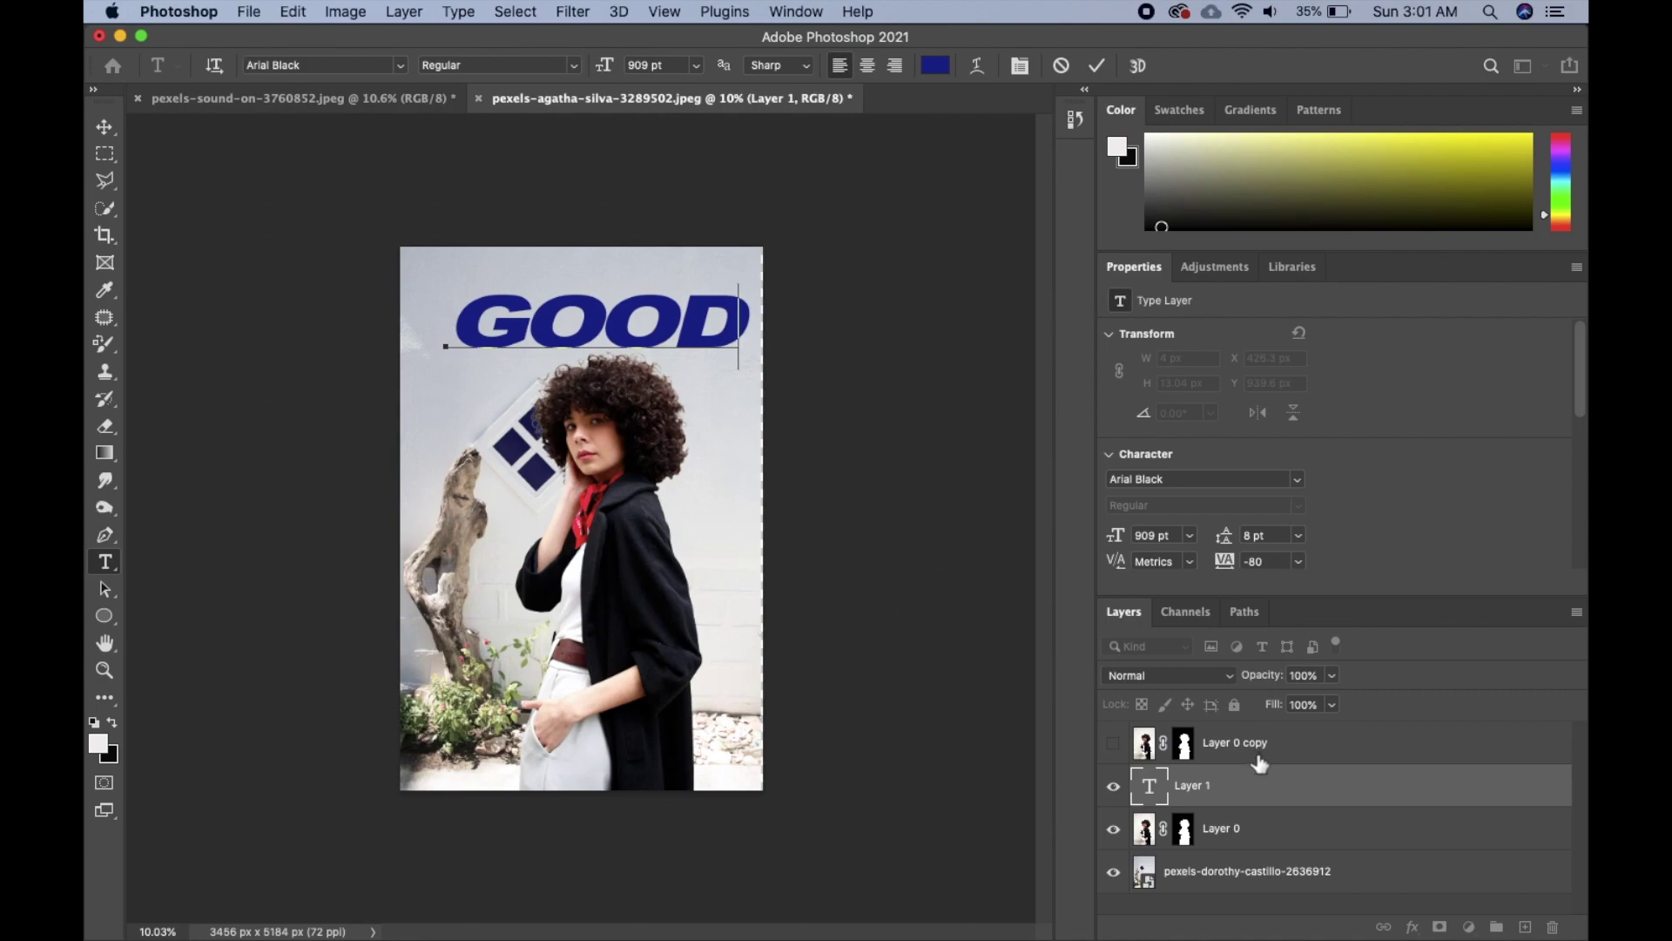
pyautogui.click(1249, 789)
# Step: Bring the GOOD text layer above Layer 0 copy and move the text down over the woman's face
pyautogui.moveTo(1247, 806); pyautogui.dragTo(1231, 728)
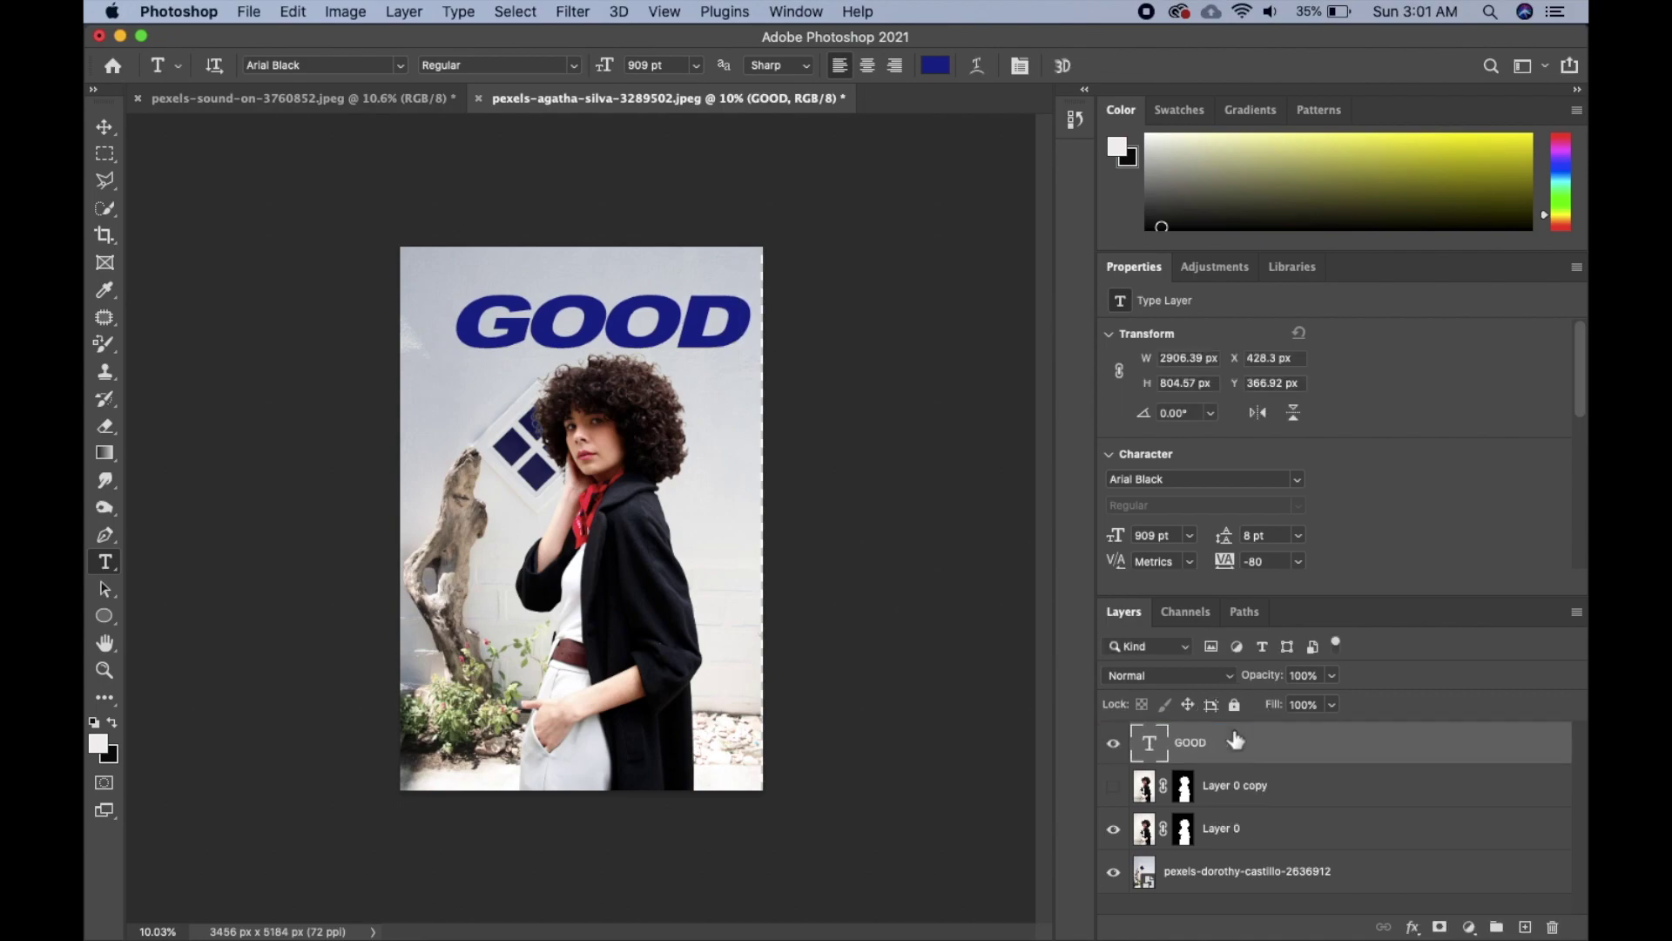
pyautogui.press('v')
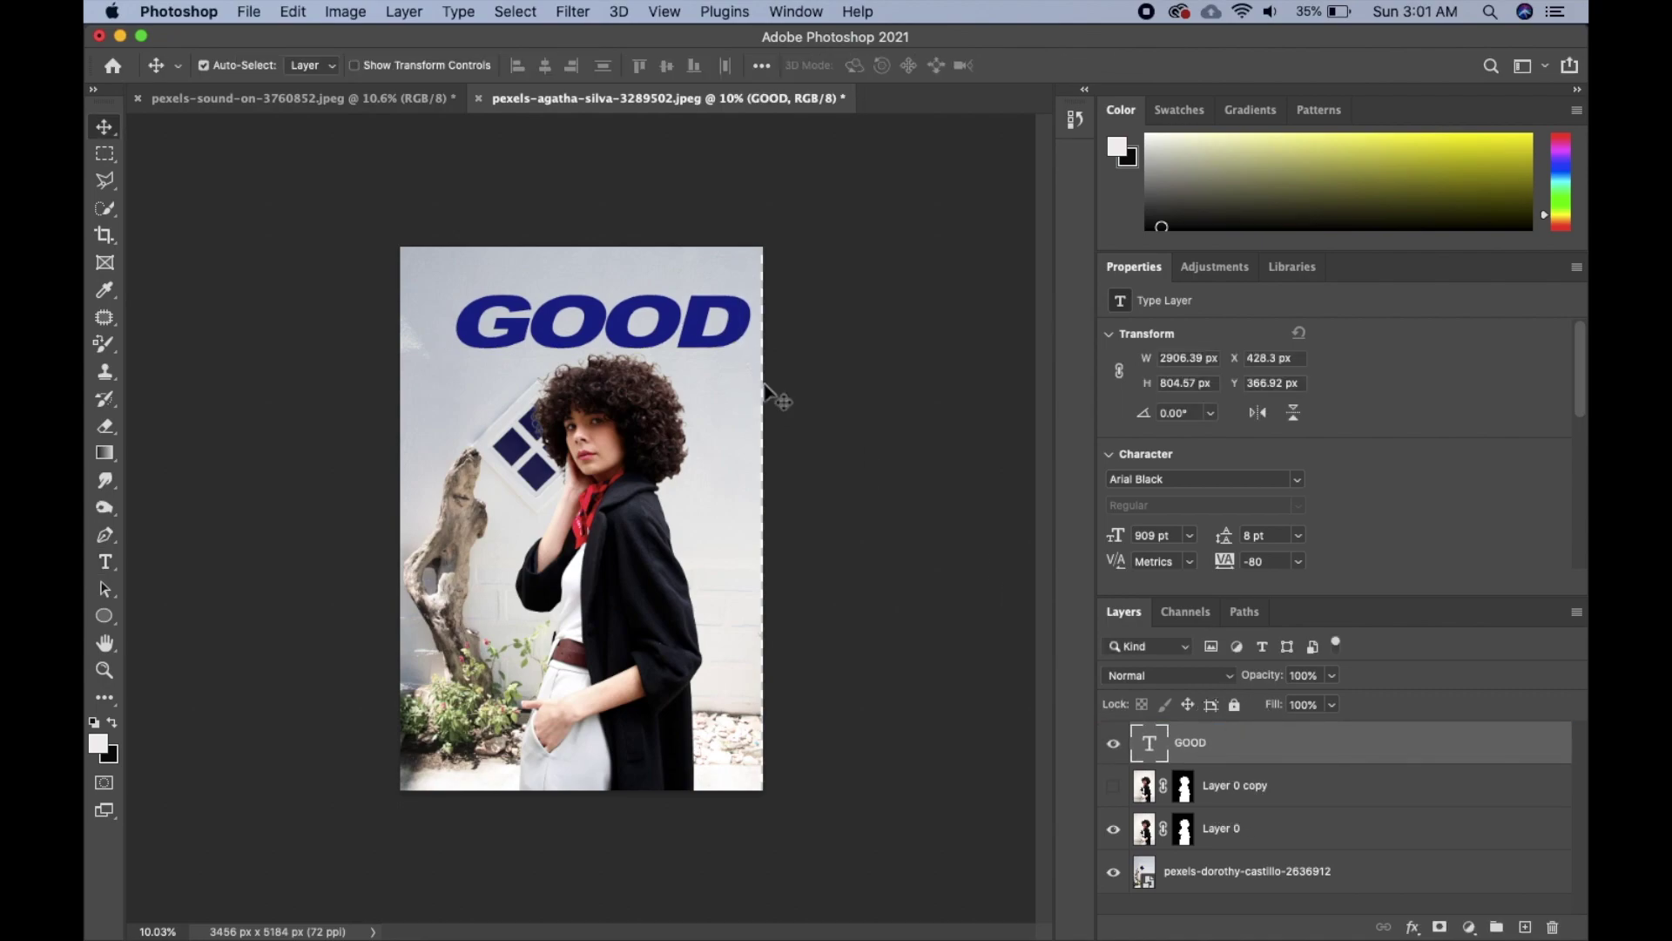
pyautogui.moveTo(711, 346); pyautogui.dragTo(708, 494)
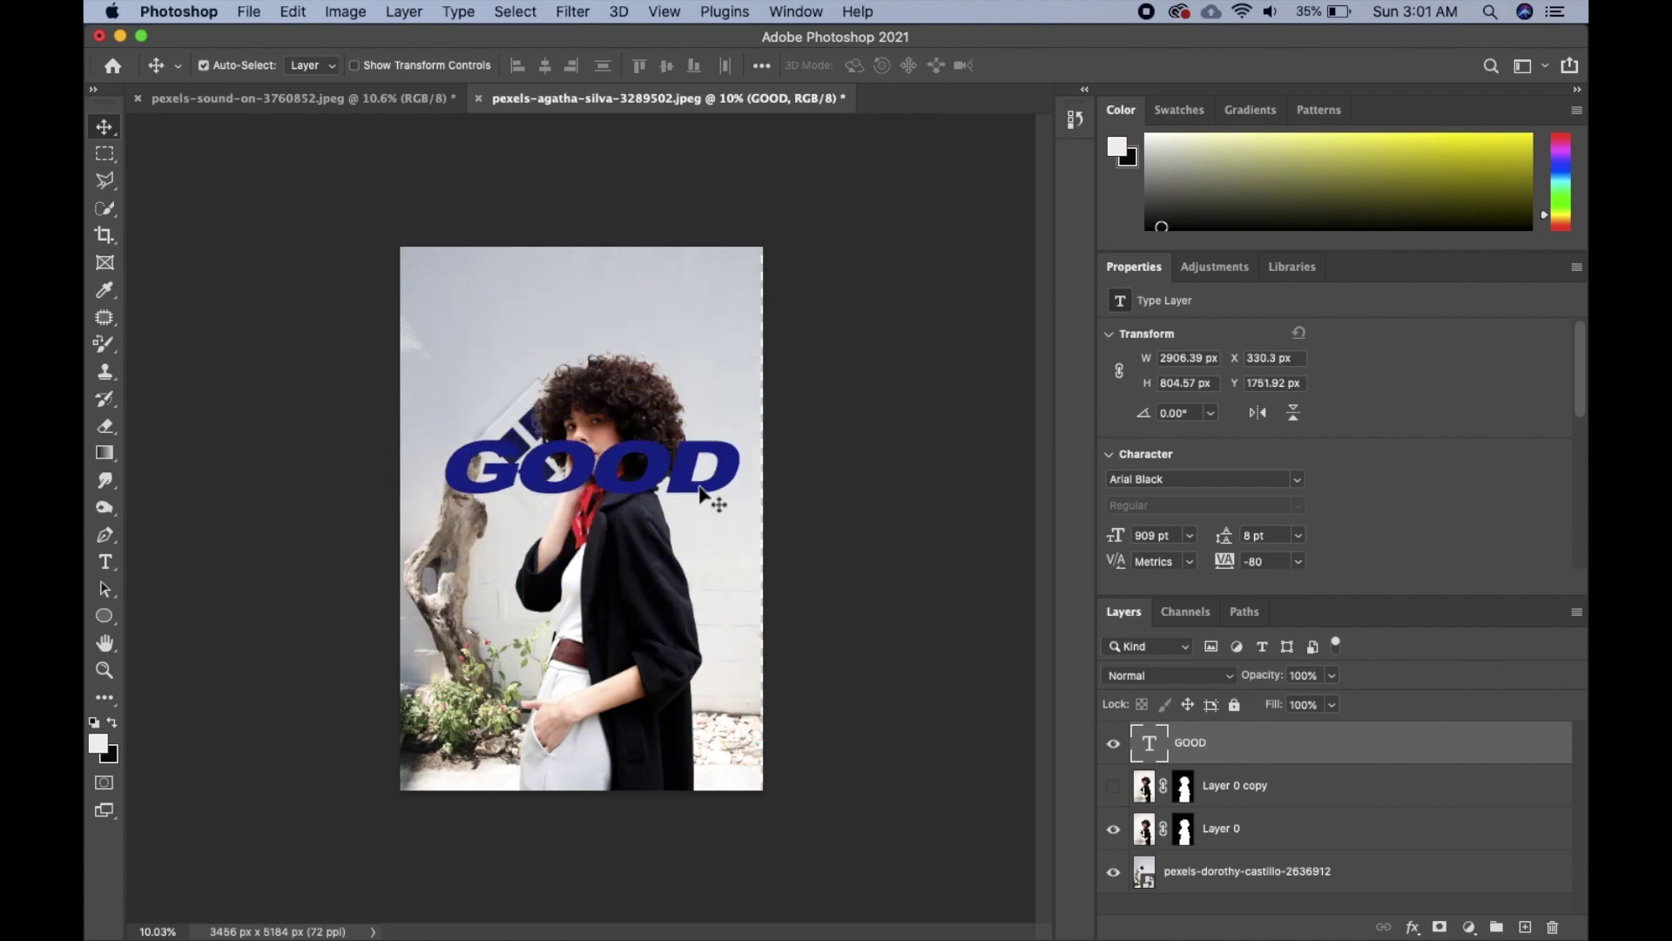
# Step: Show Layer 0 copy with the GOOD layer placed beneath it, and move the text back above the woman's head
pyautogui.click(1113, 786)
pyautogui.moveTo(1287, 750); pyautogui.dragTo(1281, 799)
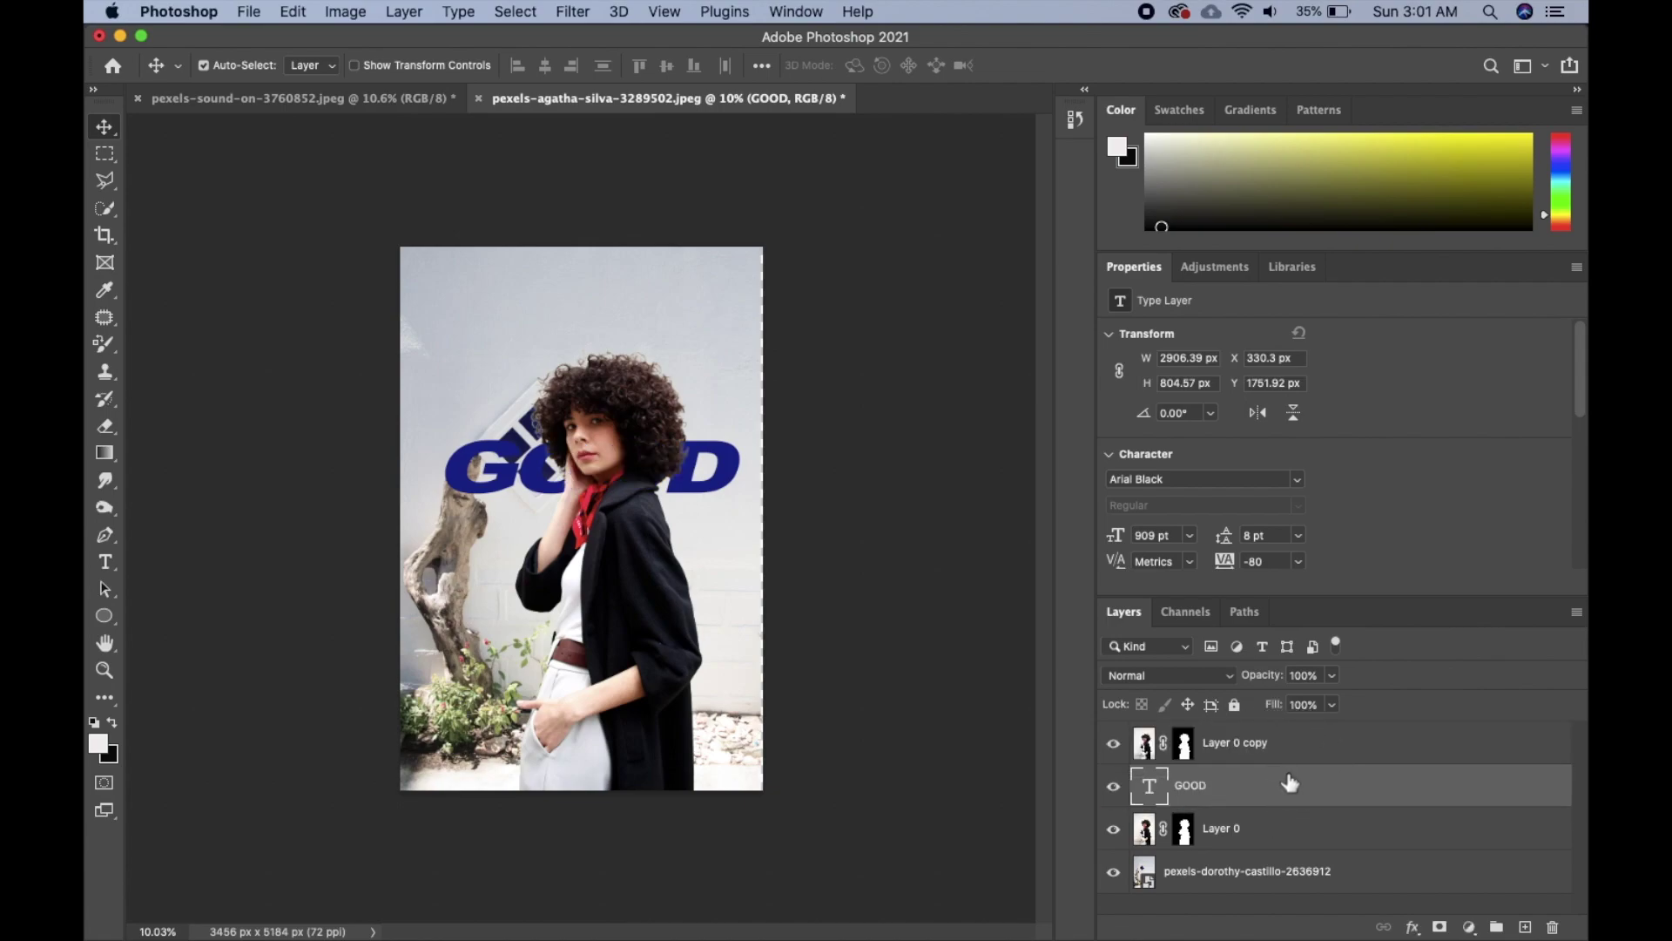
pyautogui.moveTo(692, 489); pyautogui.dragTo(699, 344)
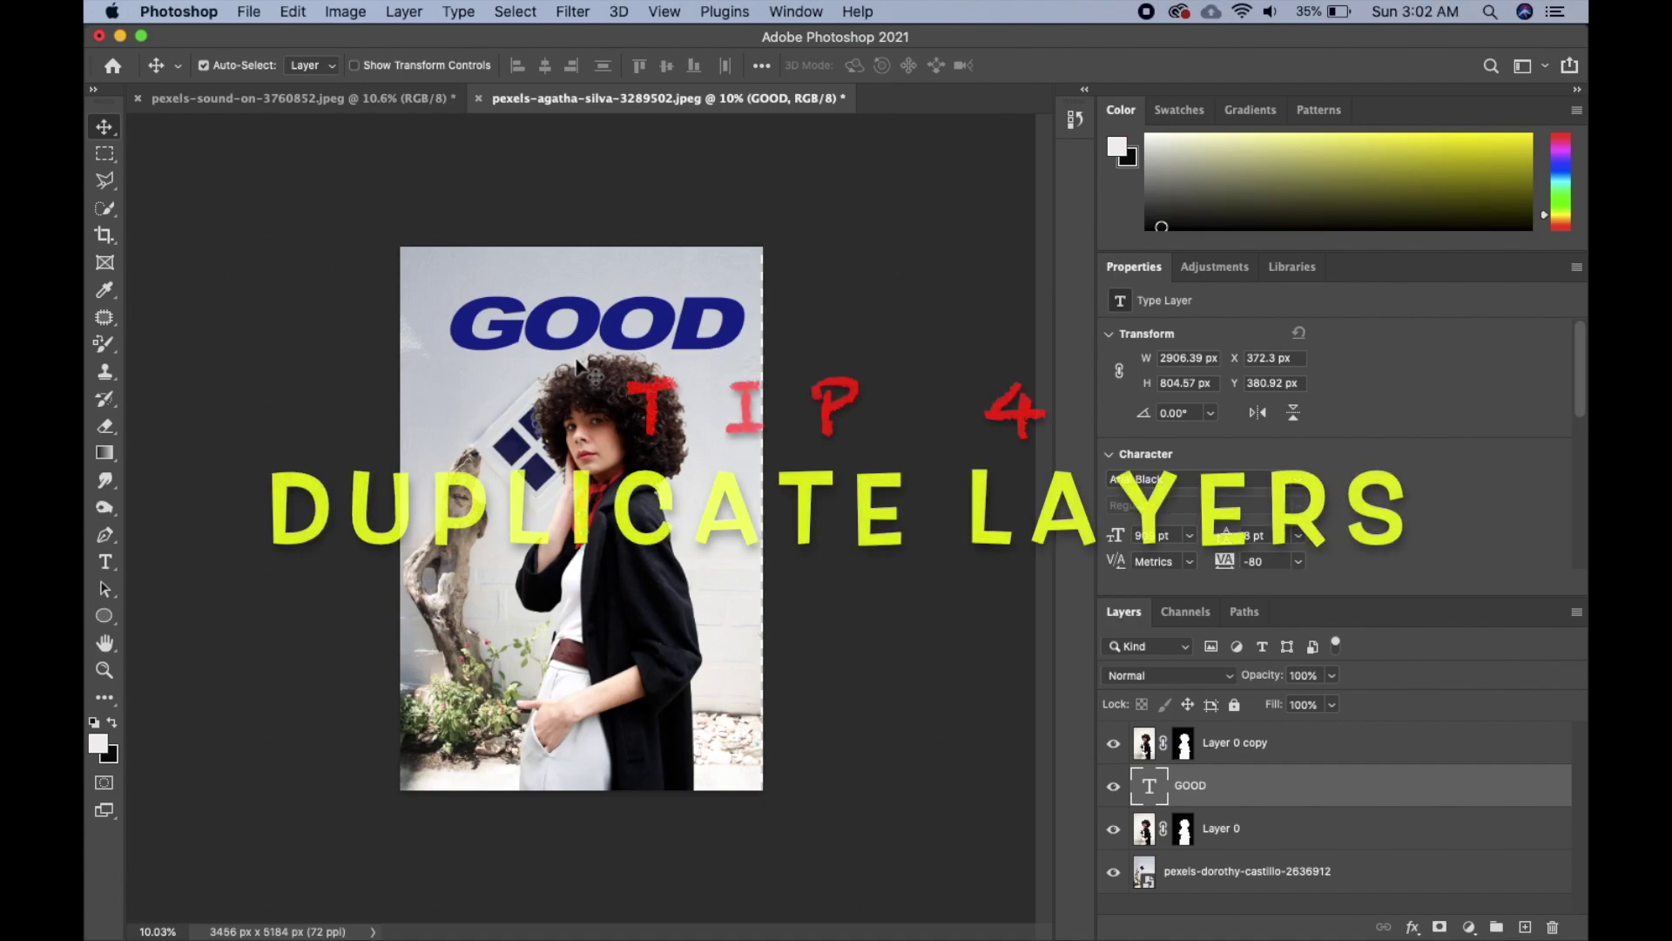
pyautogui.moveTo(538, 339); pyautogui.dragTo(531, 338)
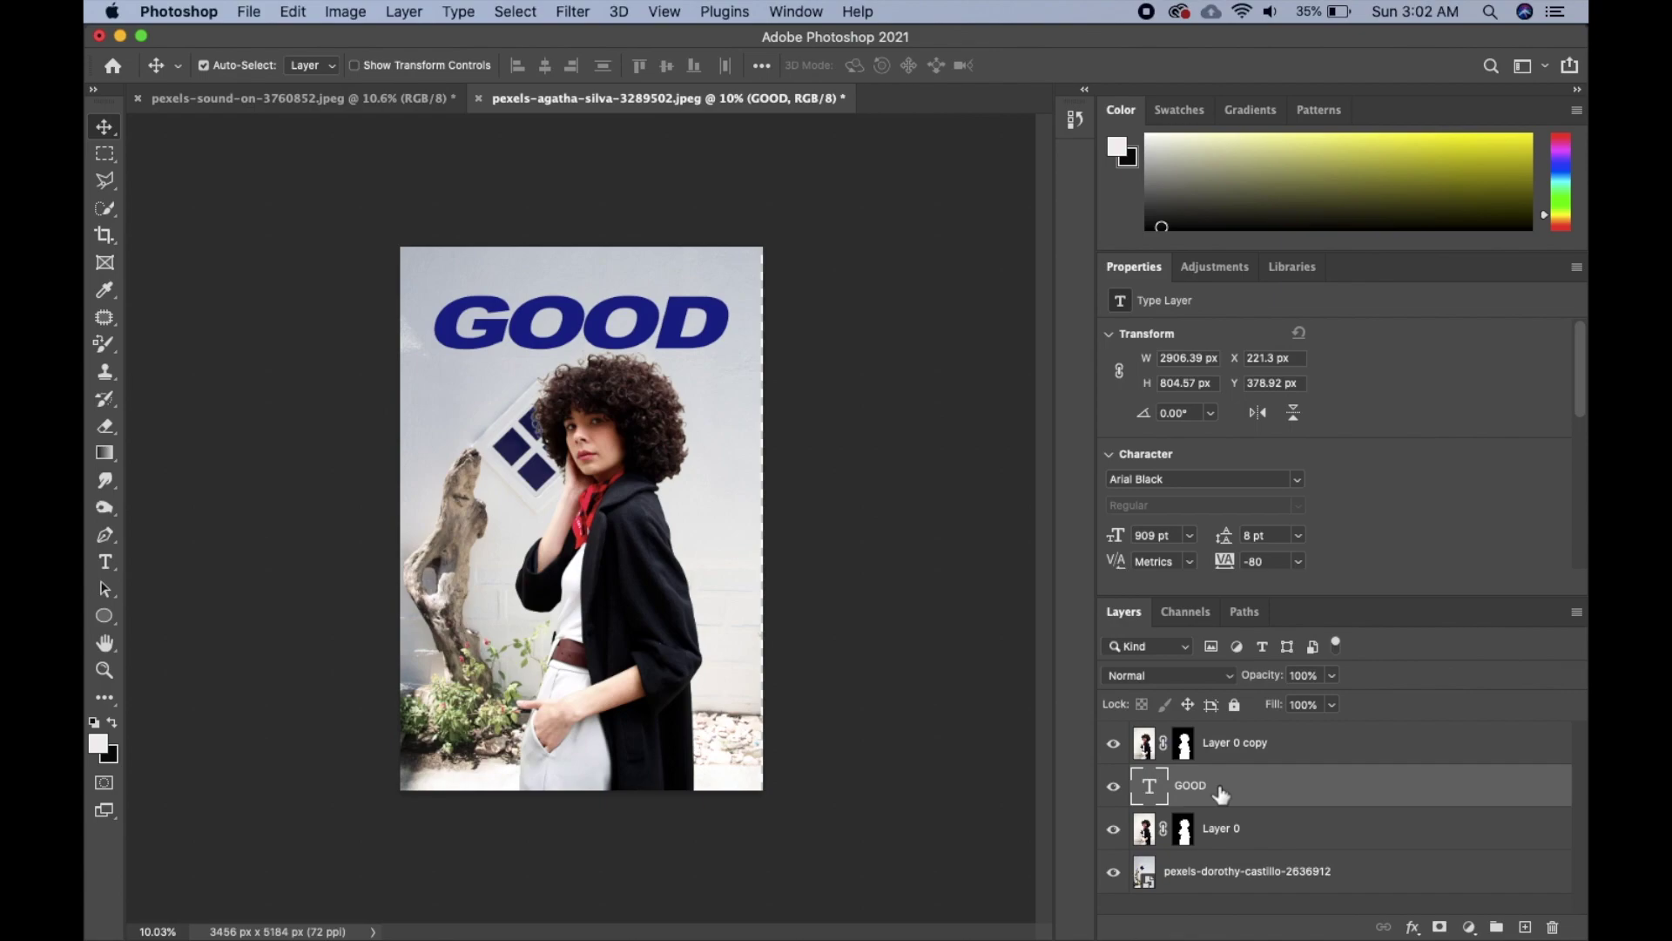
# Step: Try duplicating the GOOD text layer above Layer 0 copy and again below Layer 0, and undo both duplicates
pyautogui.moveTo(1222, 793); pyautogui.dragTo(1237, 742)
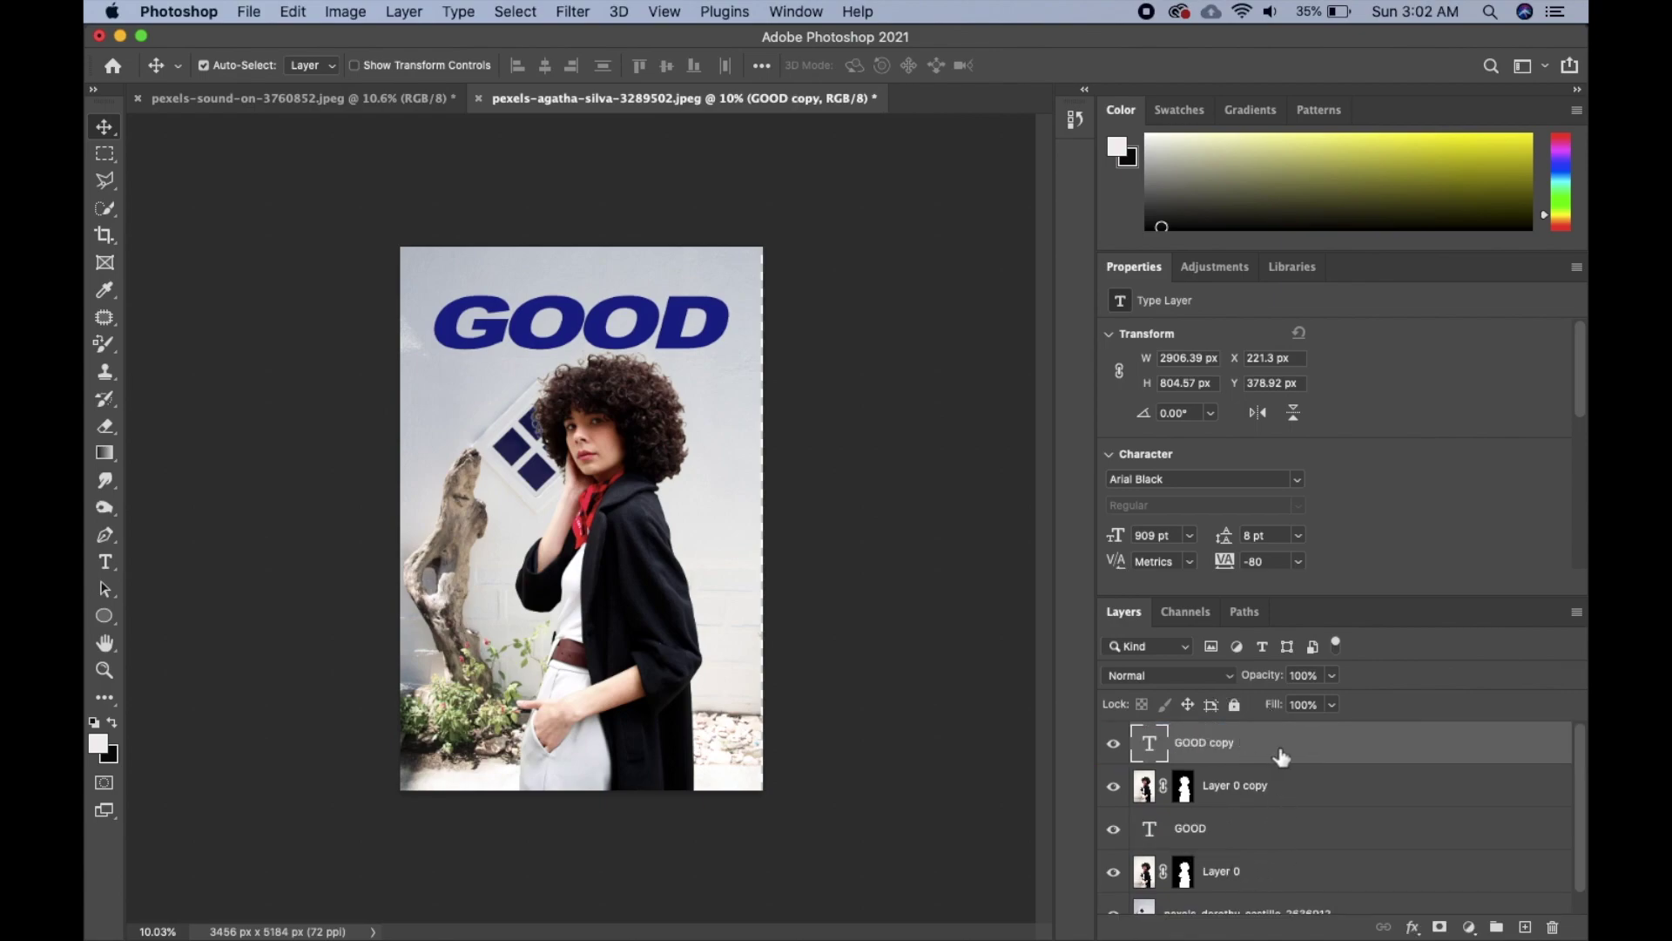
pyautogui.moveTo(1282, 758); pyautogui.dragTo(1287, 886)
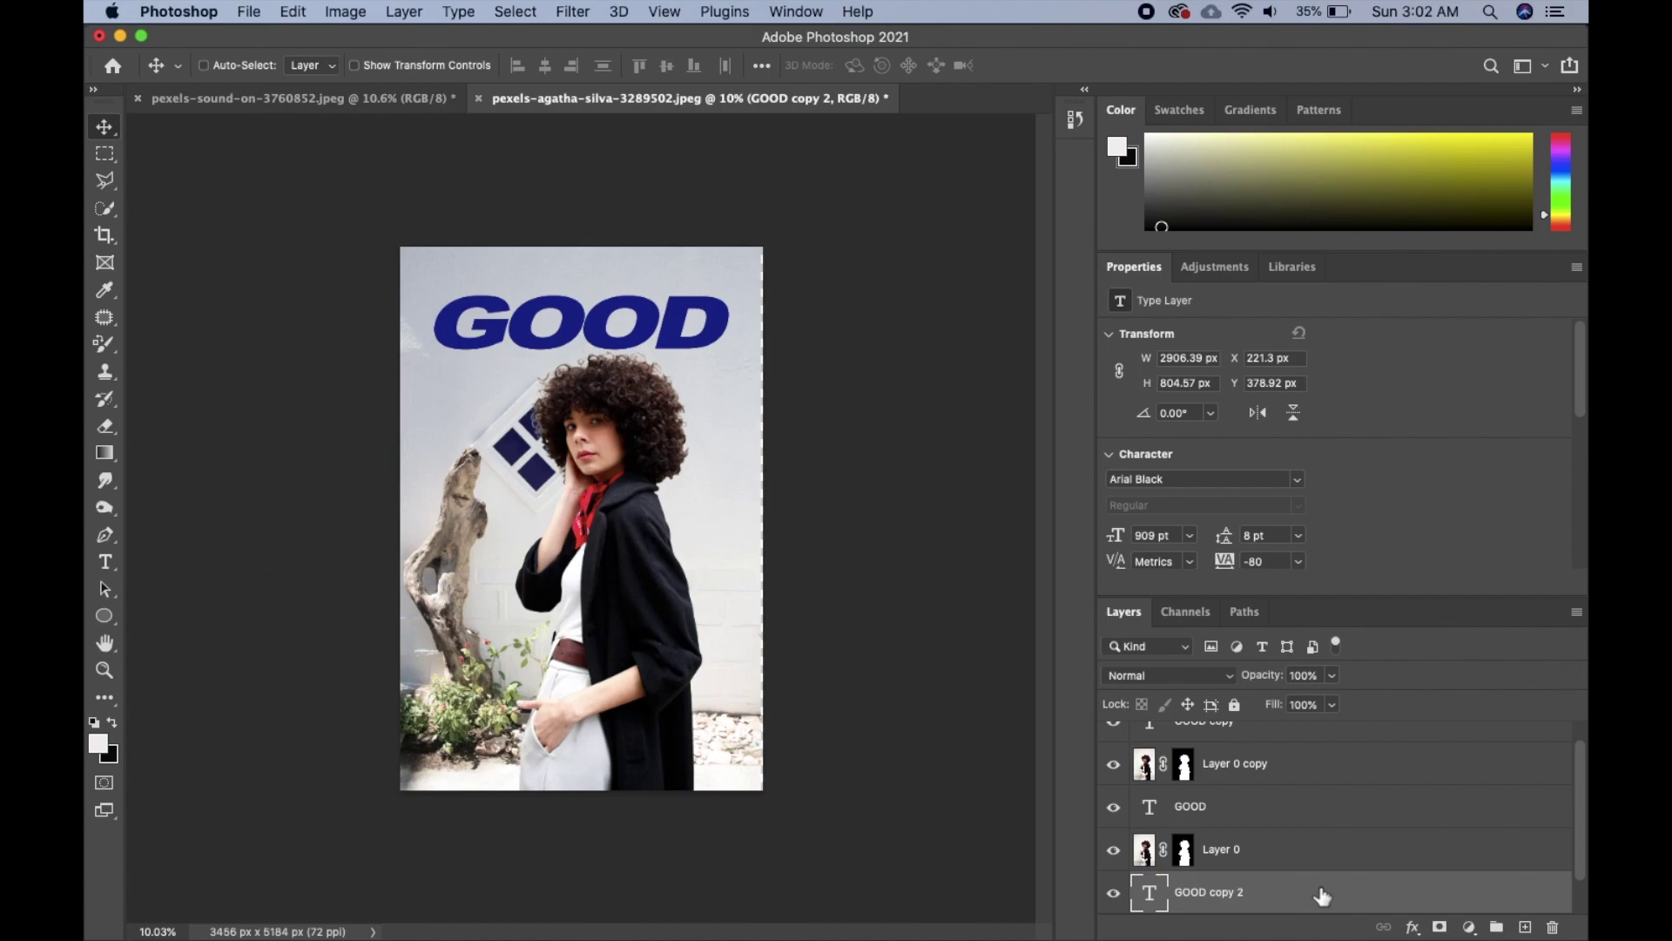
pyautogui.press('super+z')
pyautogui.press('super+z')
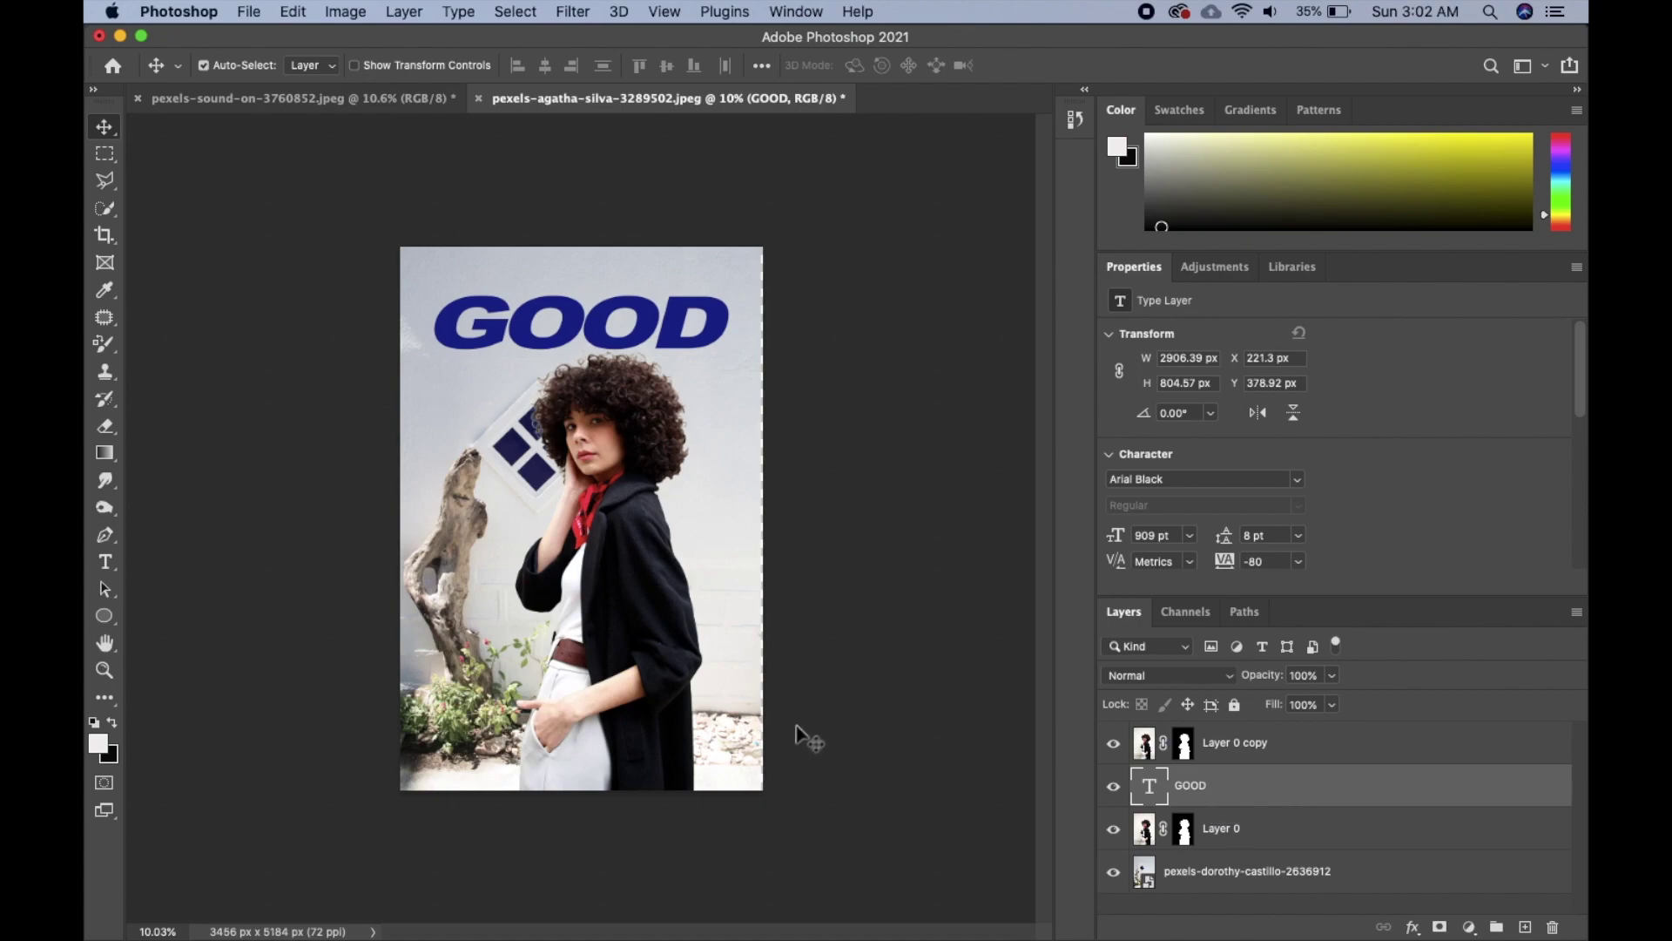
# Step: Add the vertical text "DAY" beside the woman's head, near the poster's edge and below the GOOD text
pyautogui.click(106, 562)
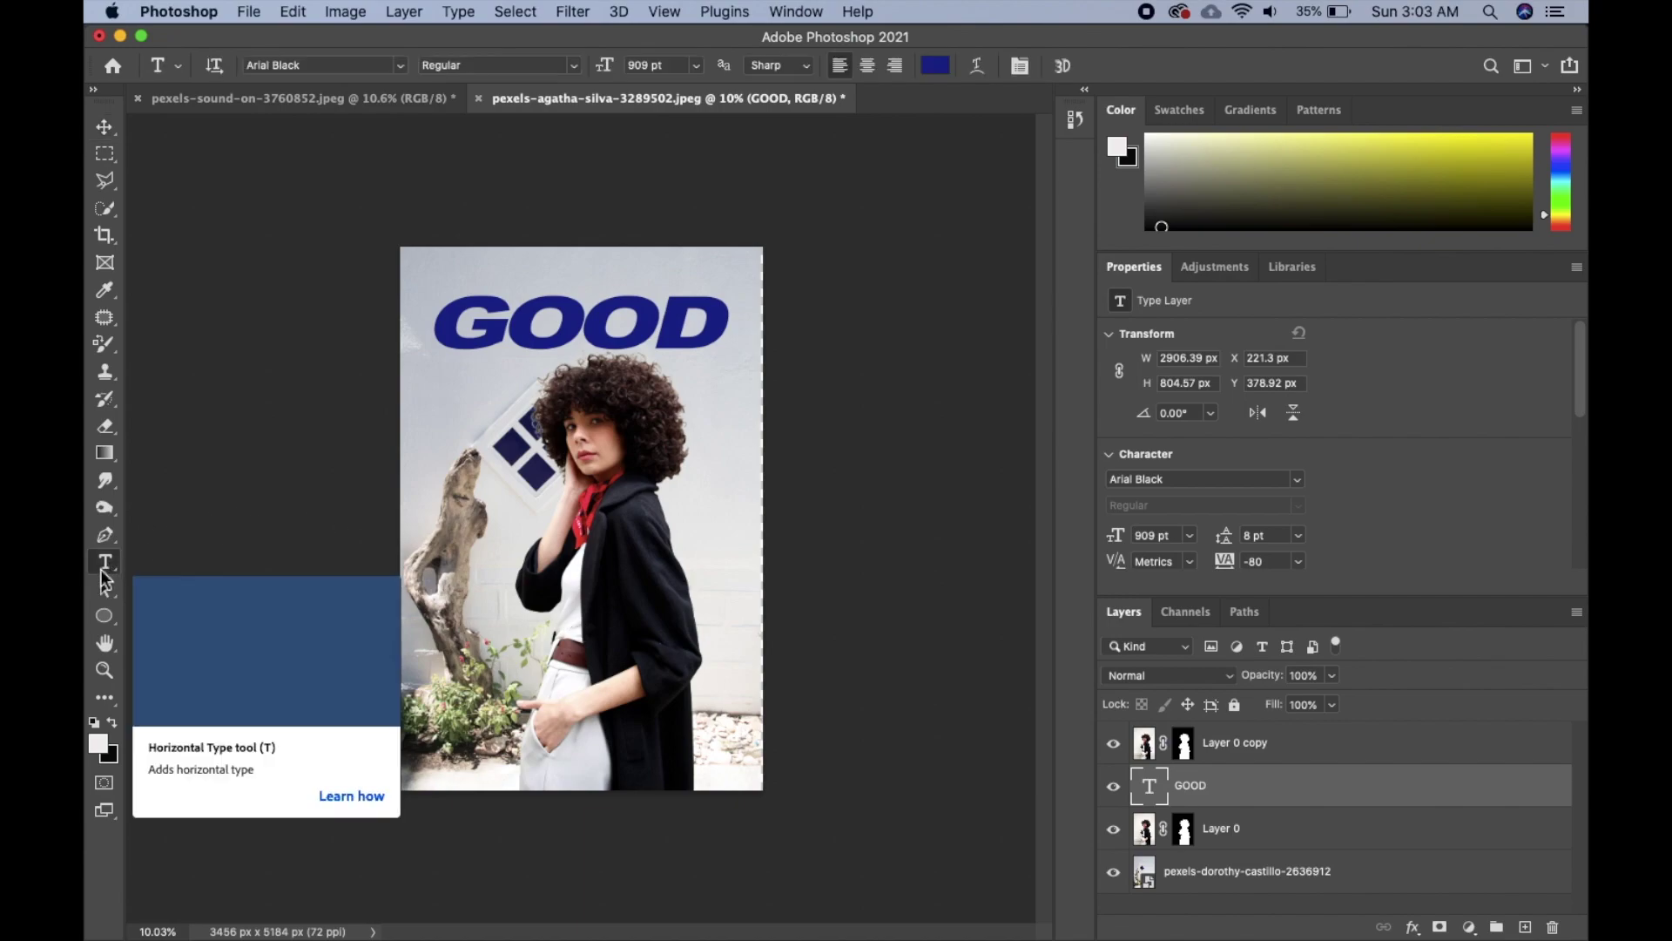
pyautogui.click(105, 564)
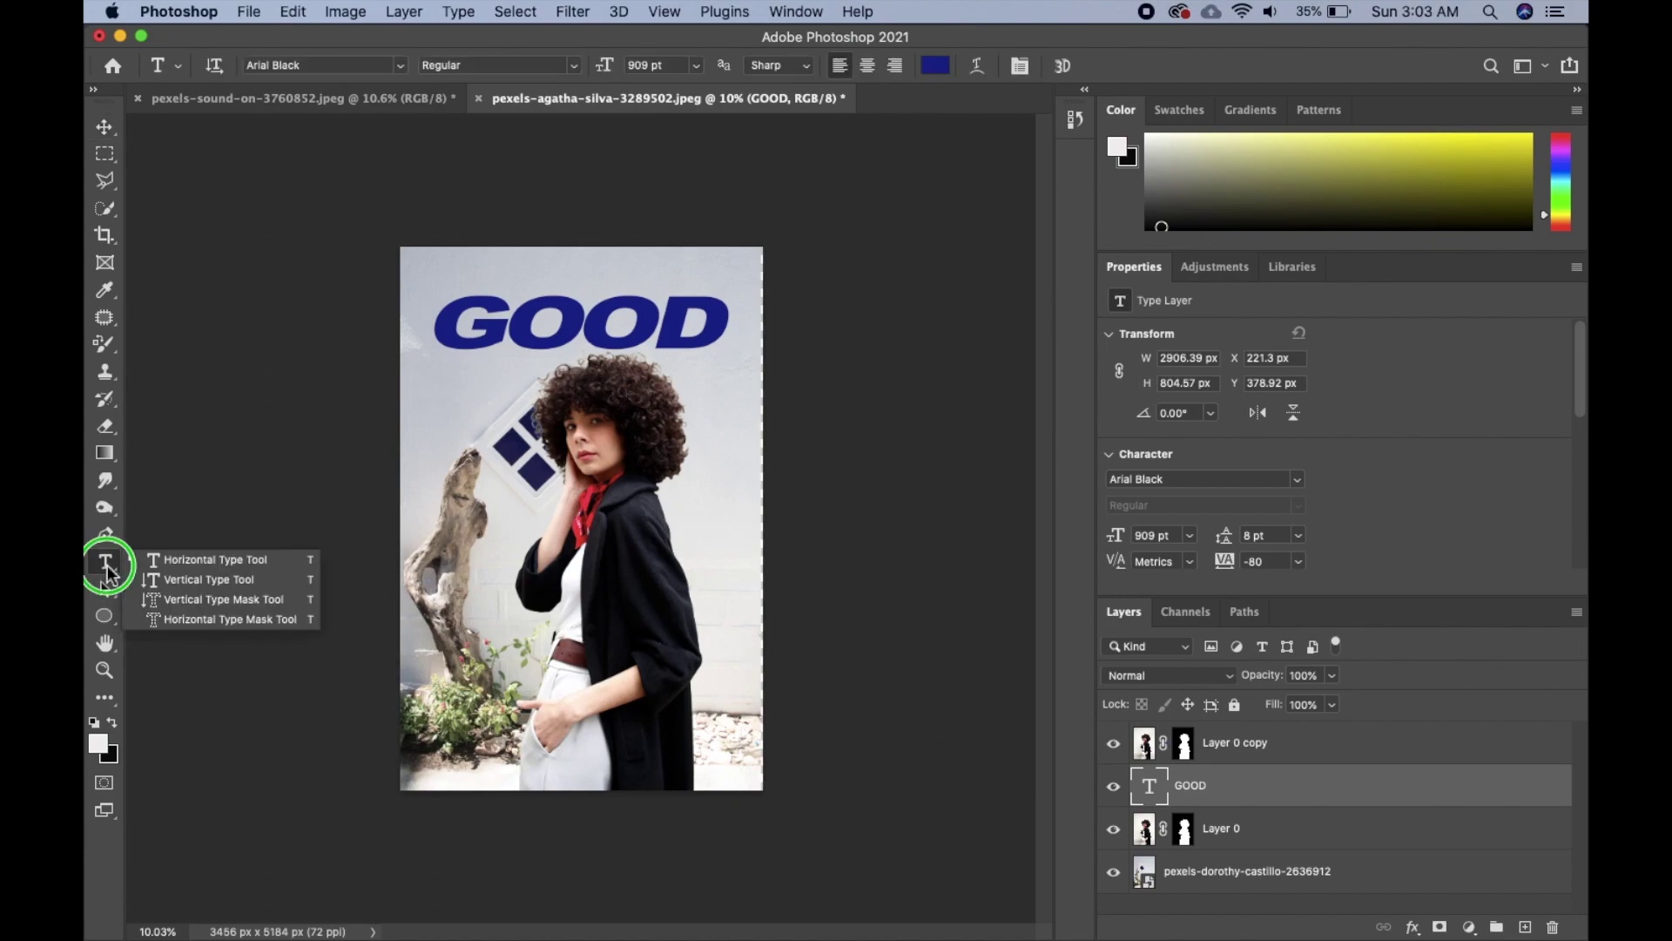
pyautogui.click(167, 582)
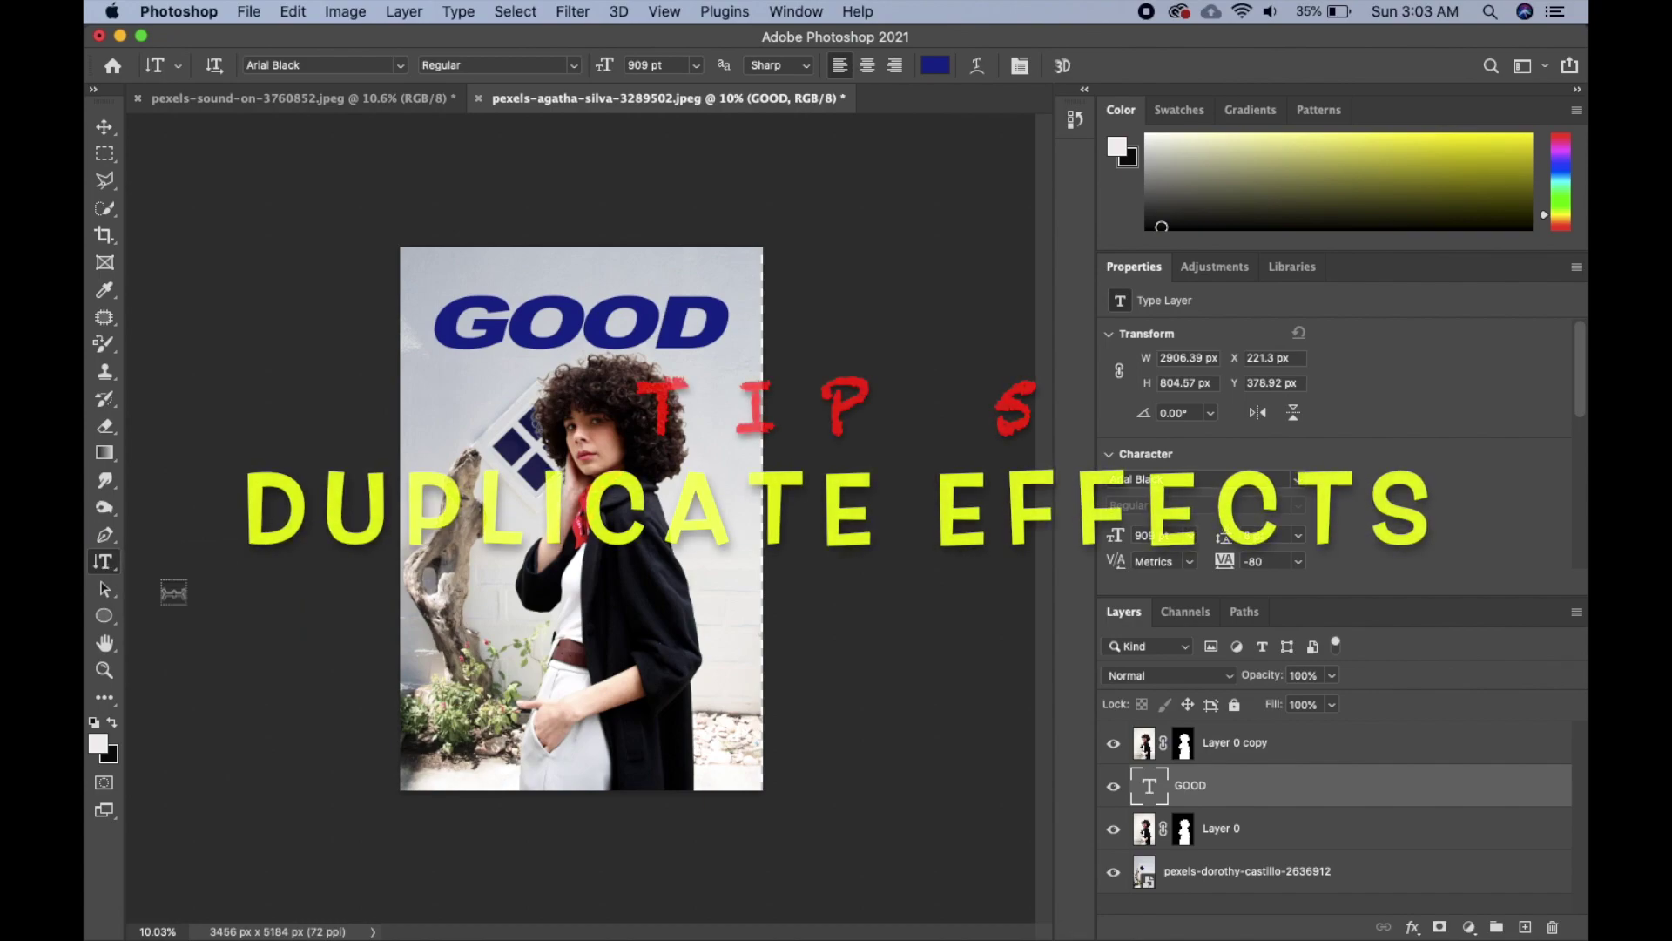
pyautogui.click(723, 425)
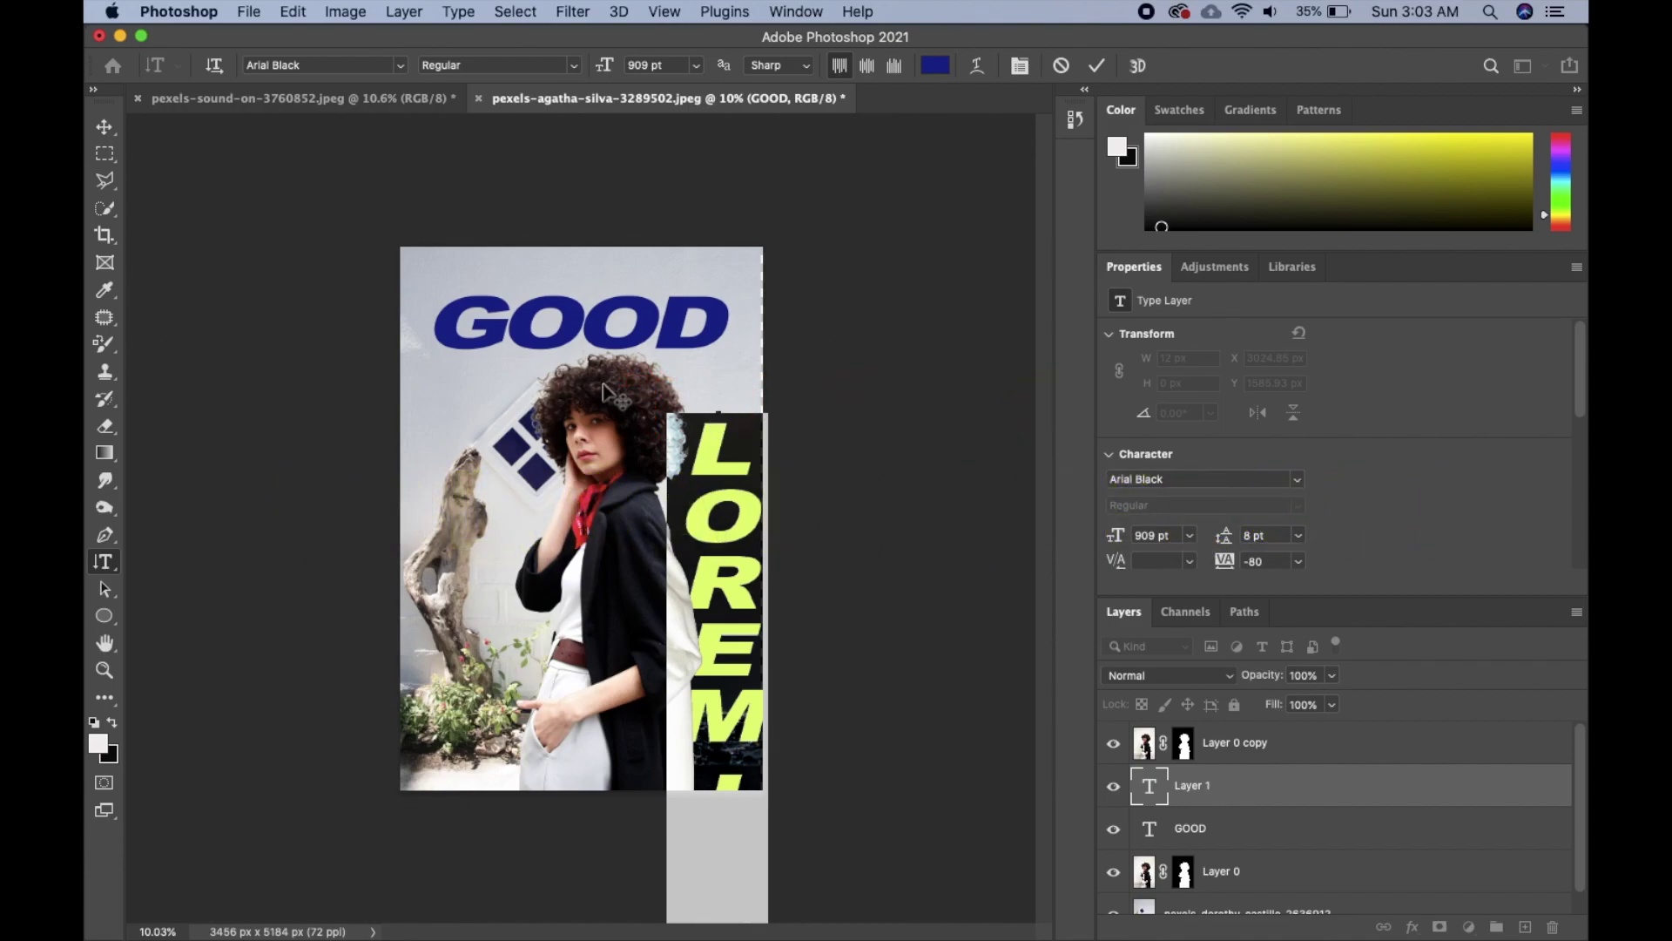
pyautogui.write('DAY')
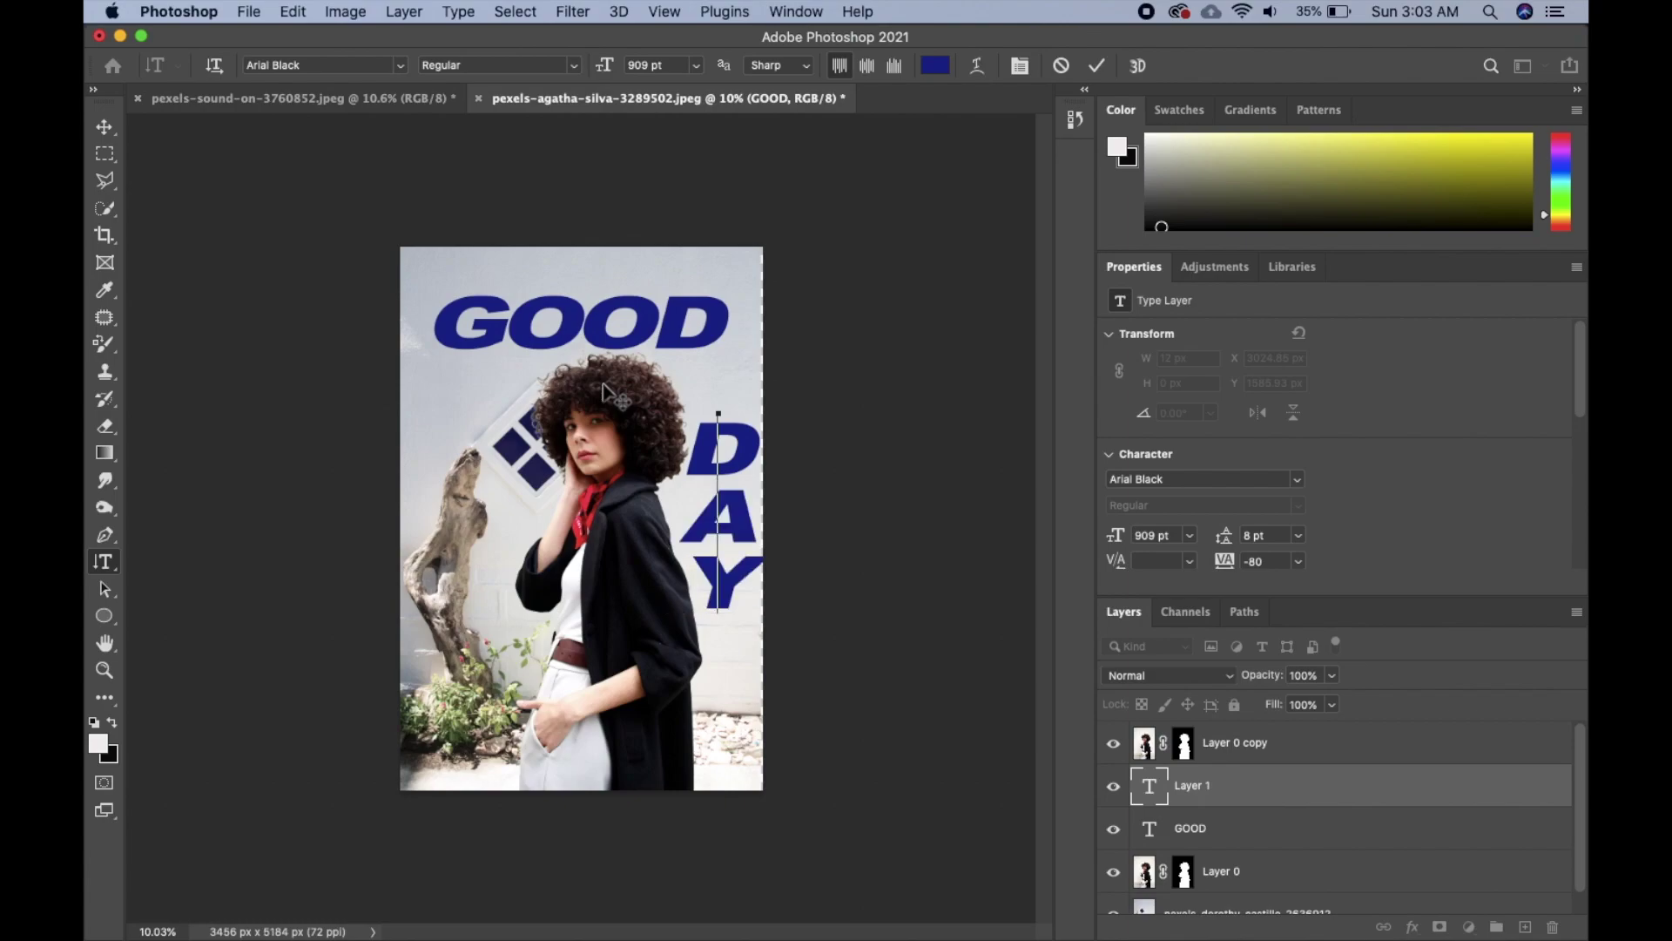
pyautogui.click(1267, 790)
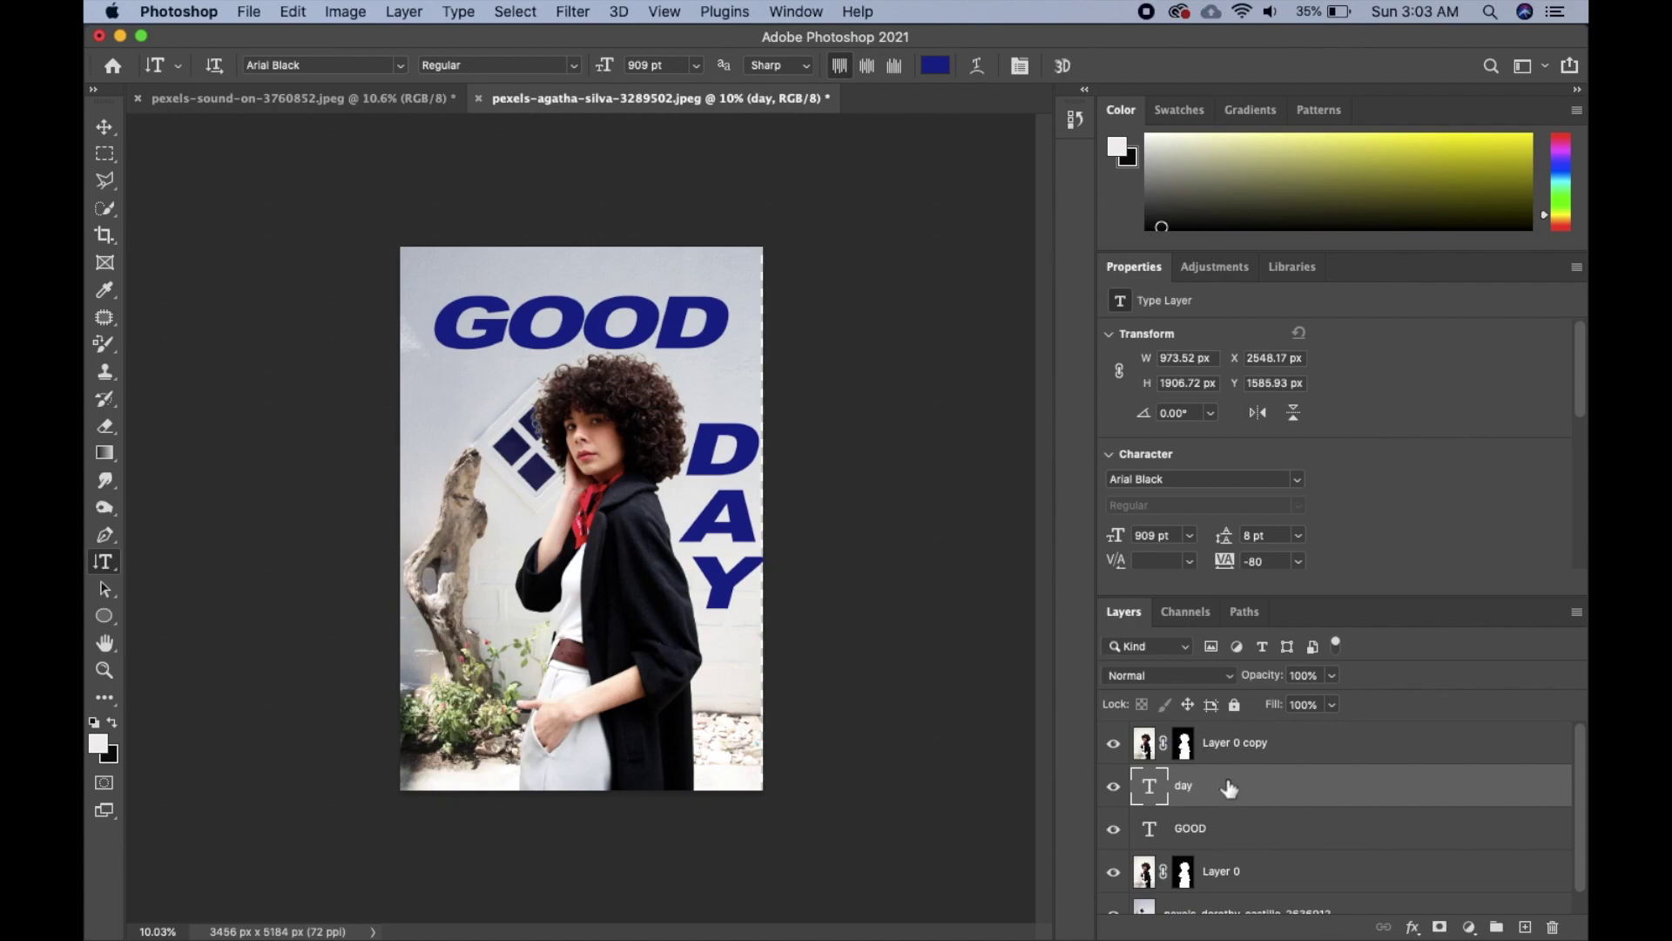
# Step: Apply a black 29 px outside Stroke, a red Drop Shadow and Bevel & Emboss to the GOOD text layer, leaving Gradient Overlay off
pyautogui.click(1496, 839)
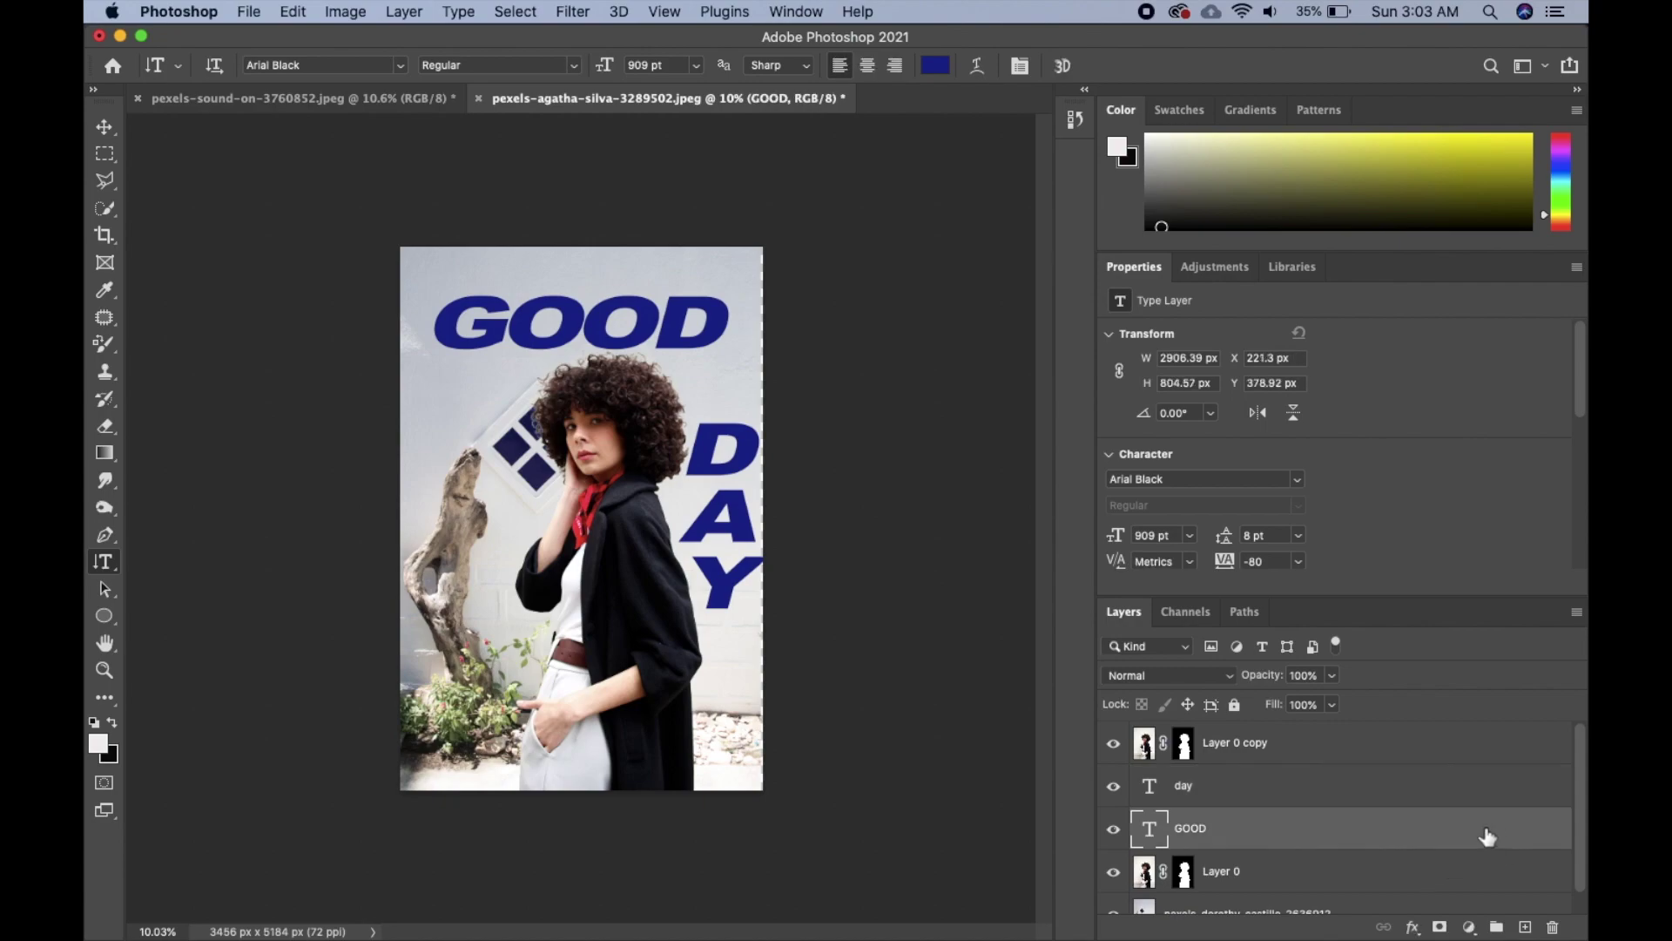
pyautogui.click(1555, 845)
pyautogui.doubleClick(1551, 843)
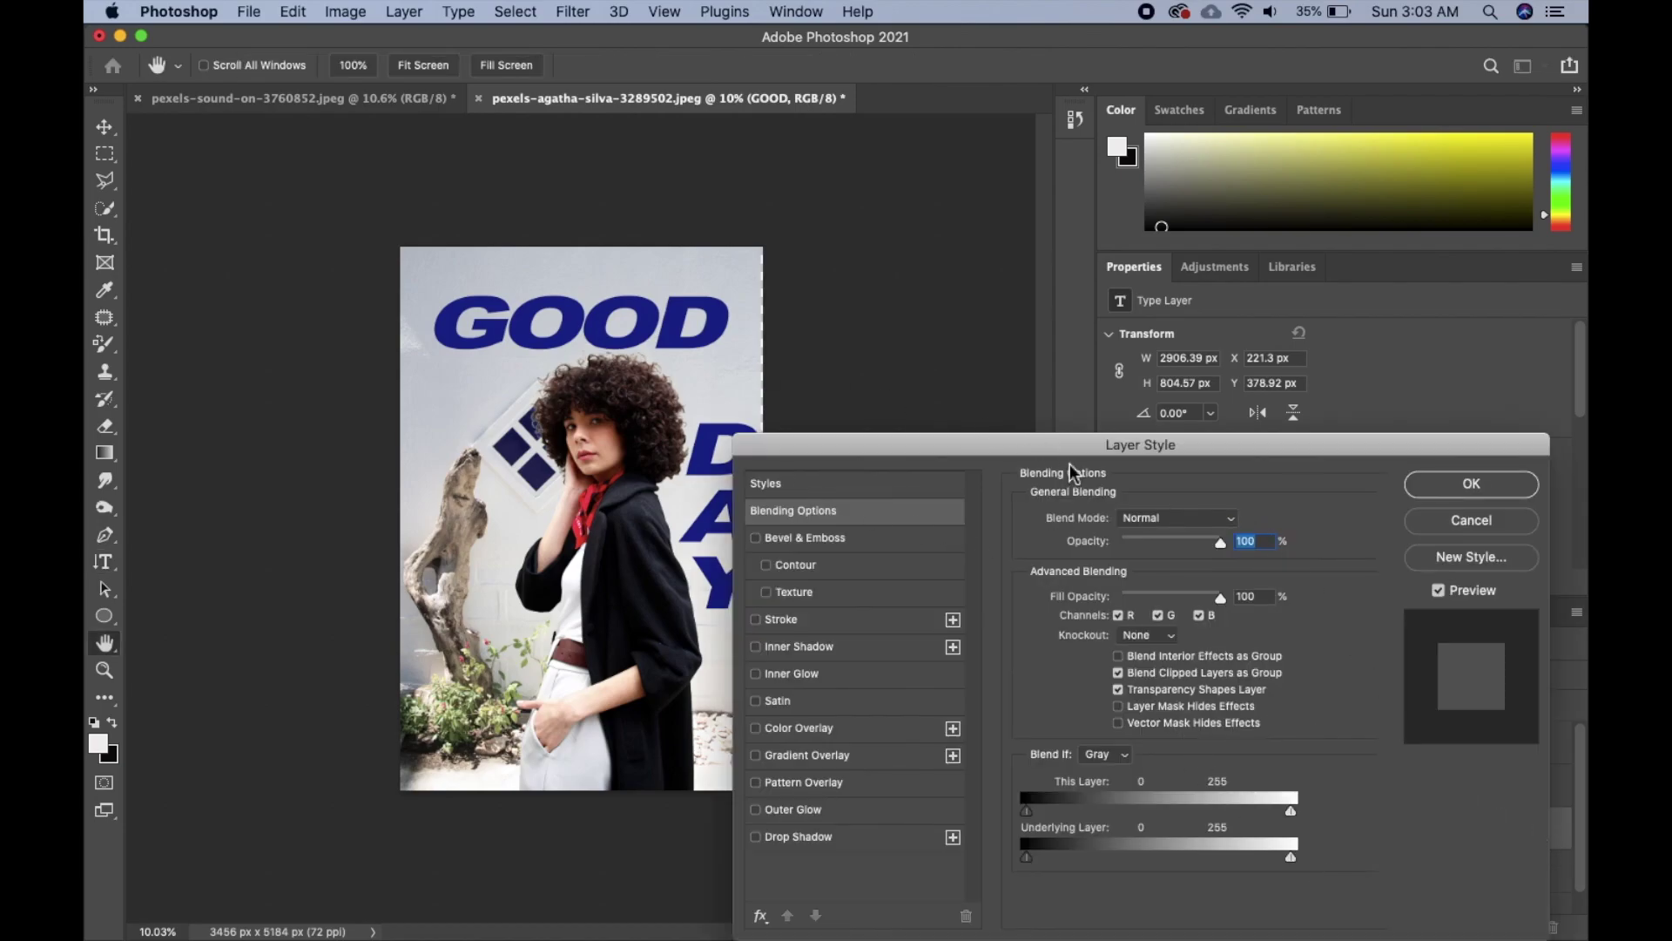
pyautogui.click(856, 625)
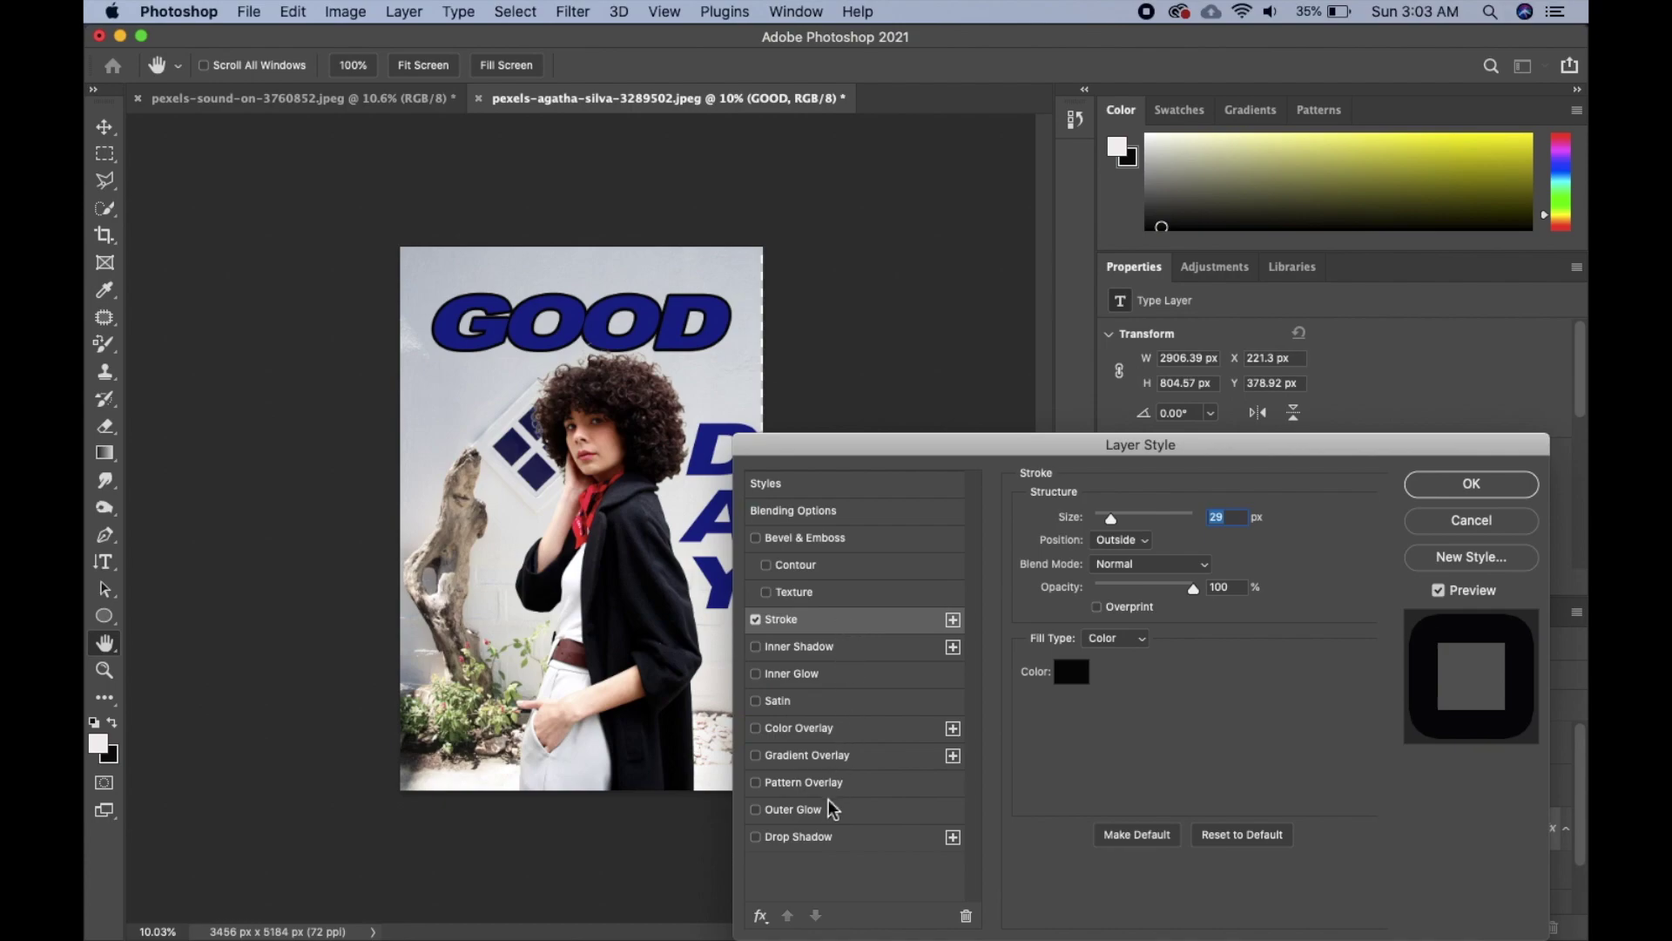
pyautogui.click(834, 838)
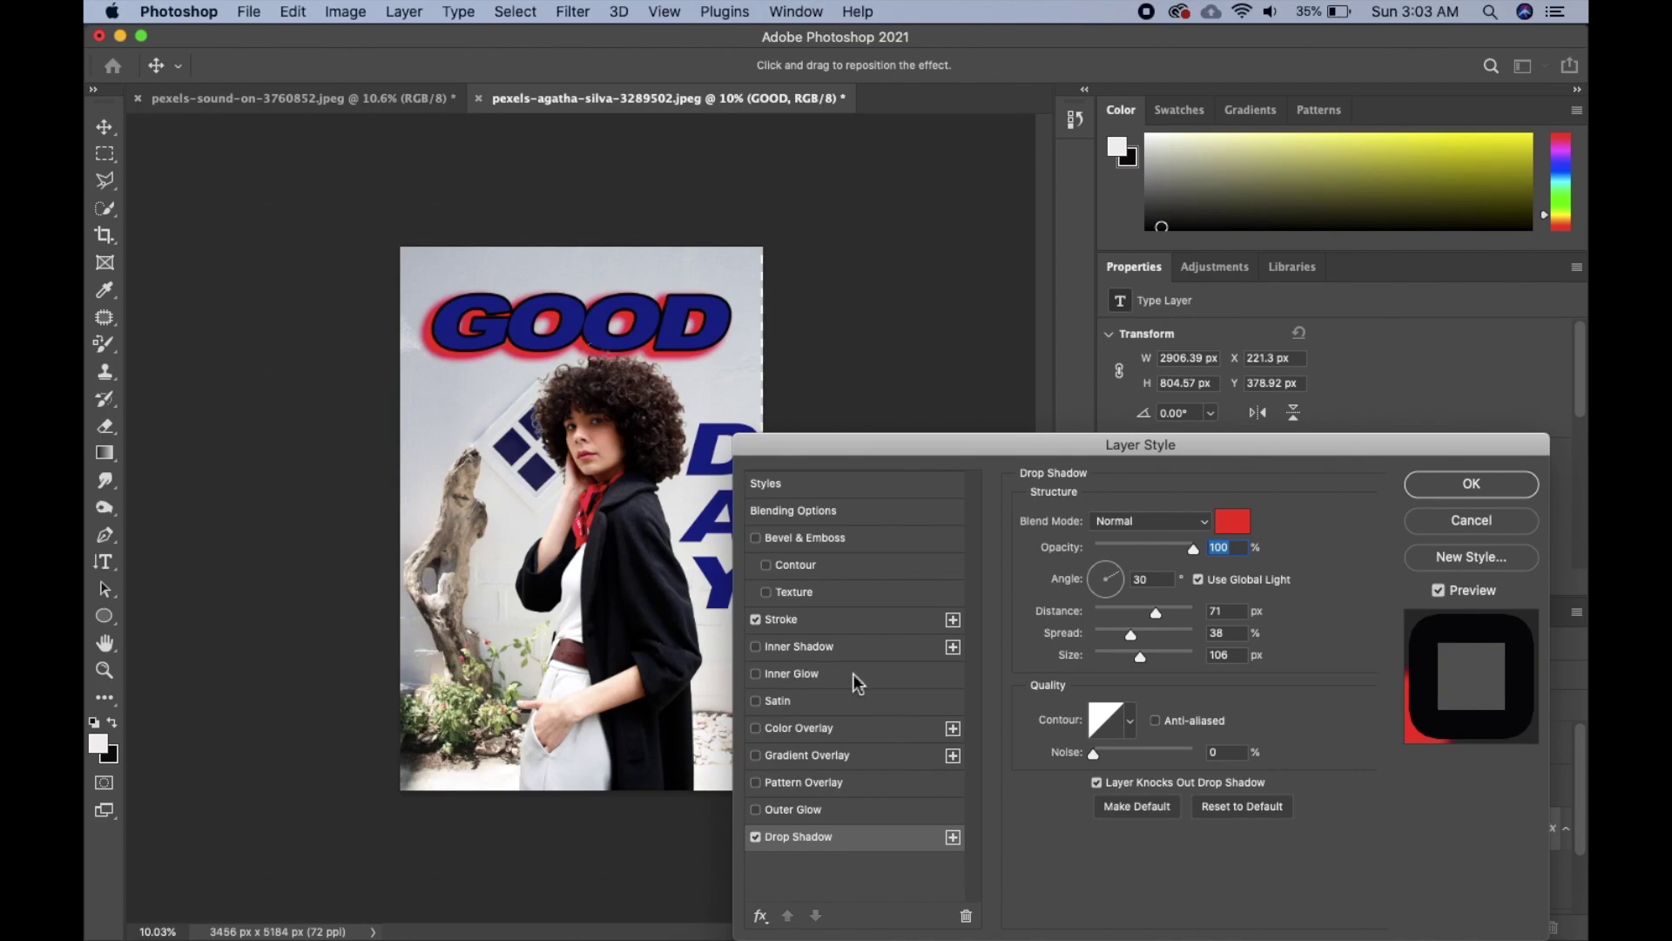
pyautogui.click(788, 540)
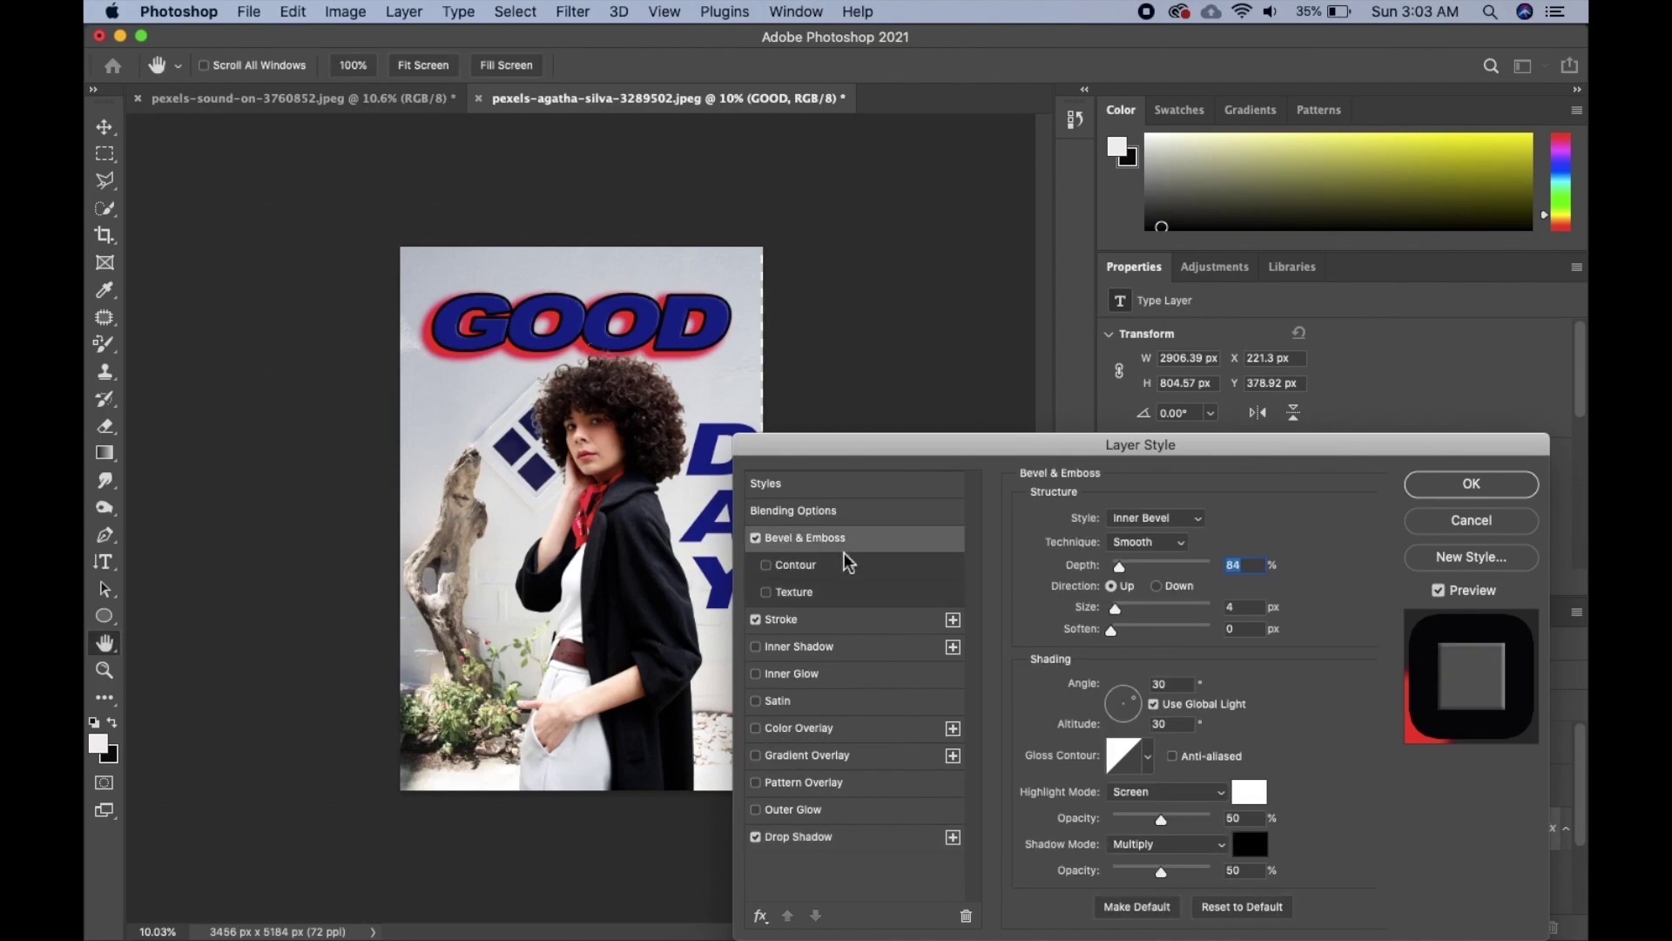
pyautogui.click(812, 756)
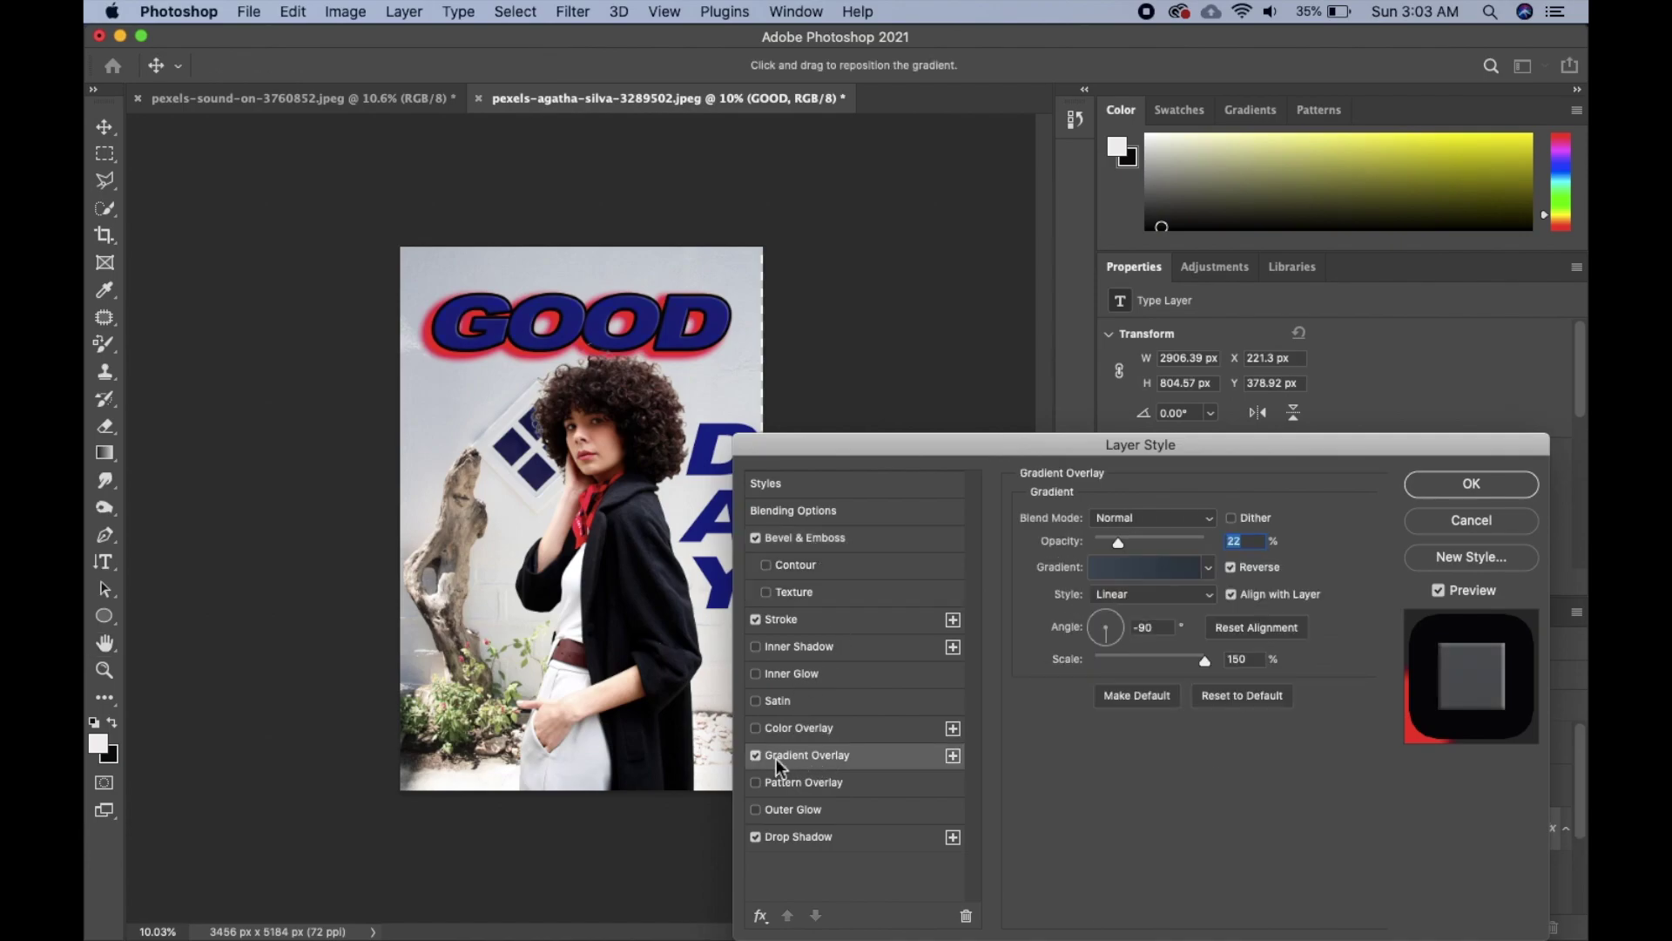
pyautogui.click(754, 757)
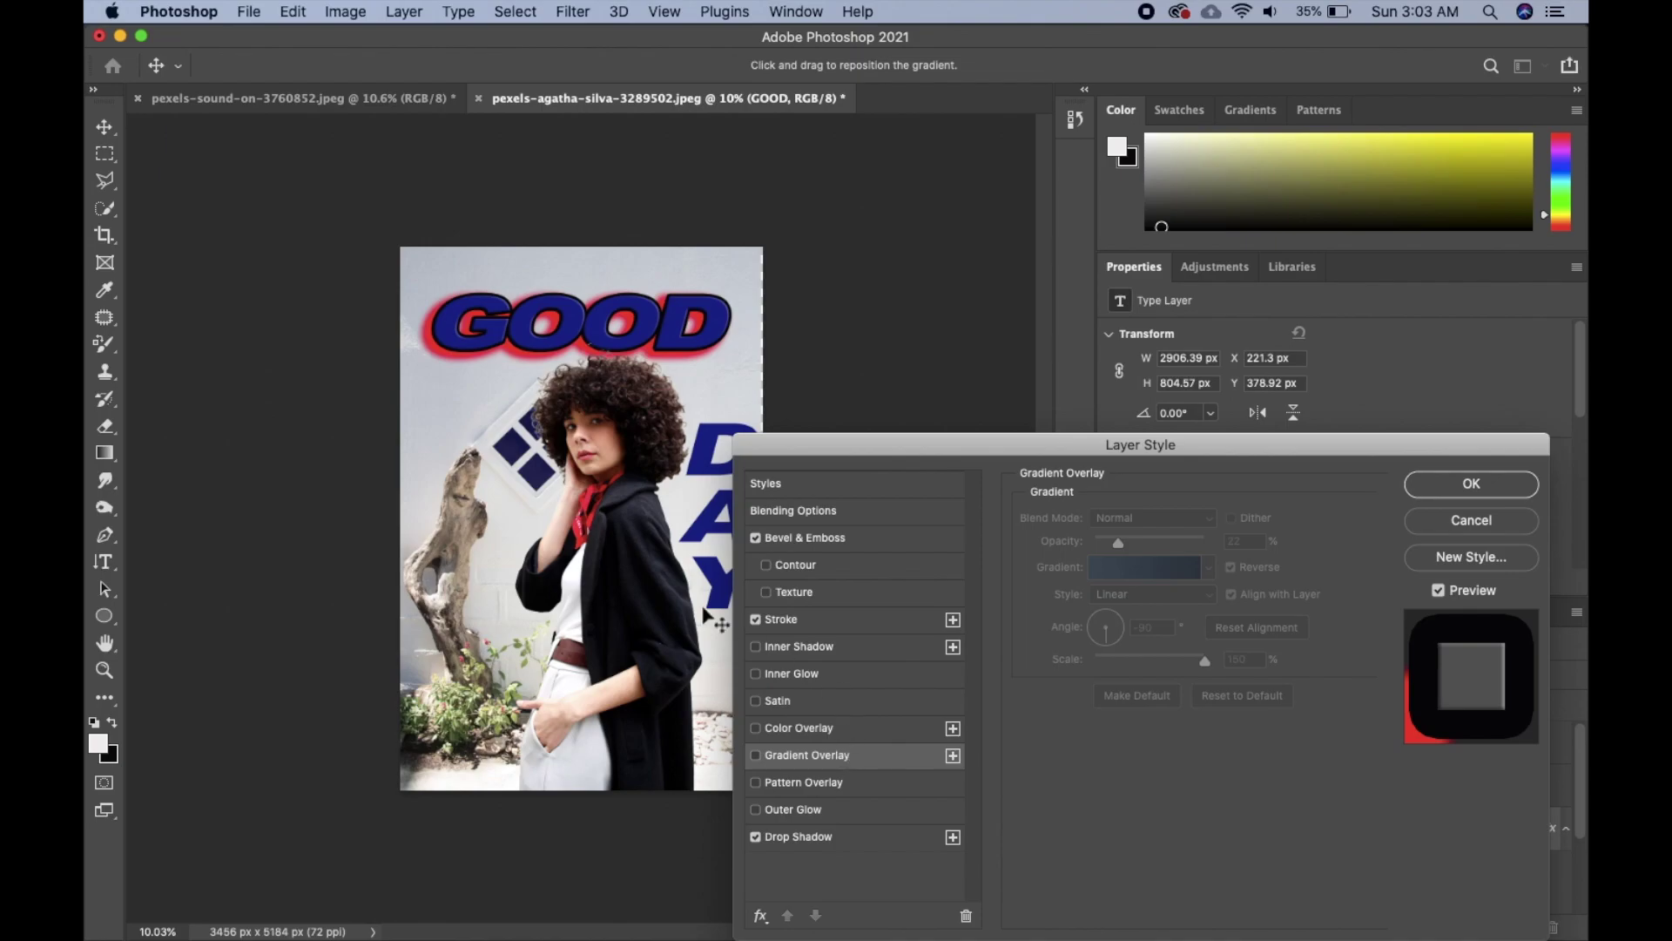
pyautogui.click(1478, 484)
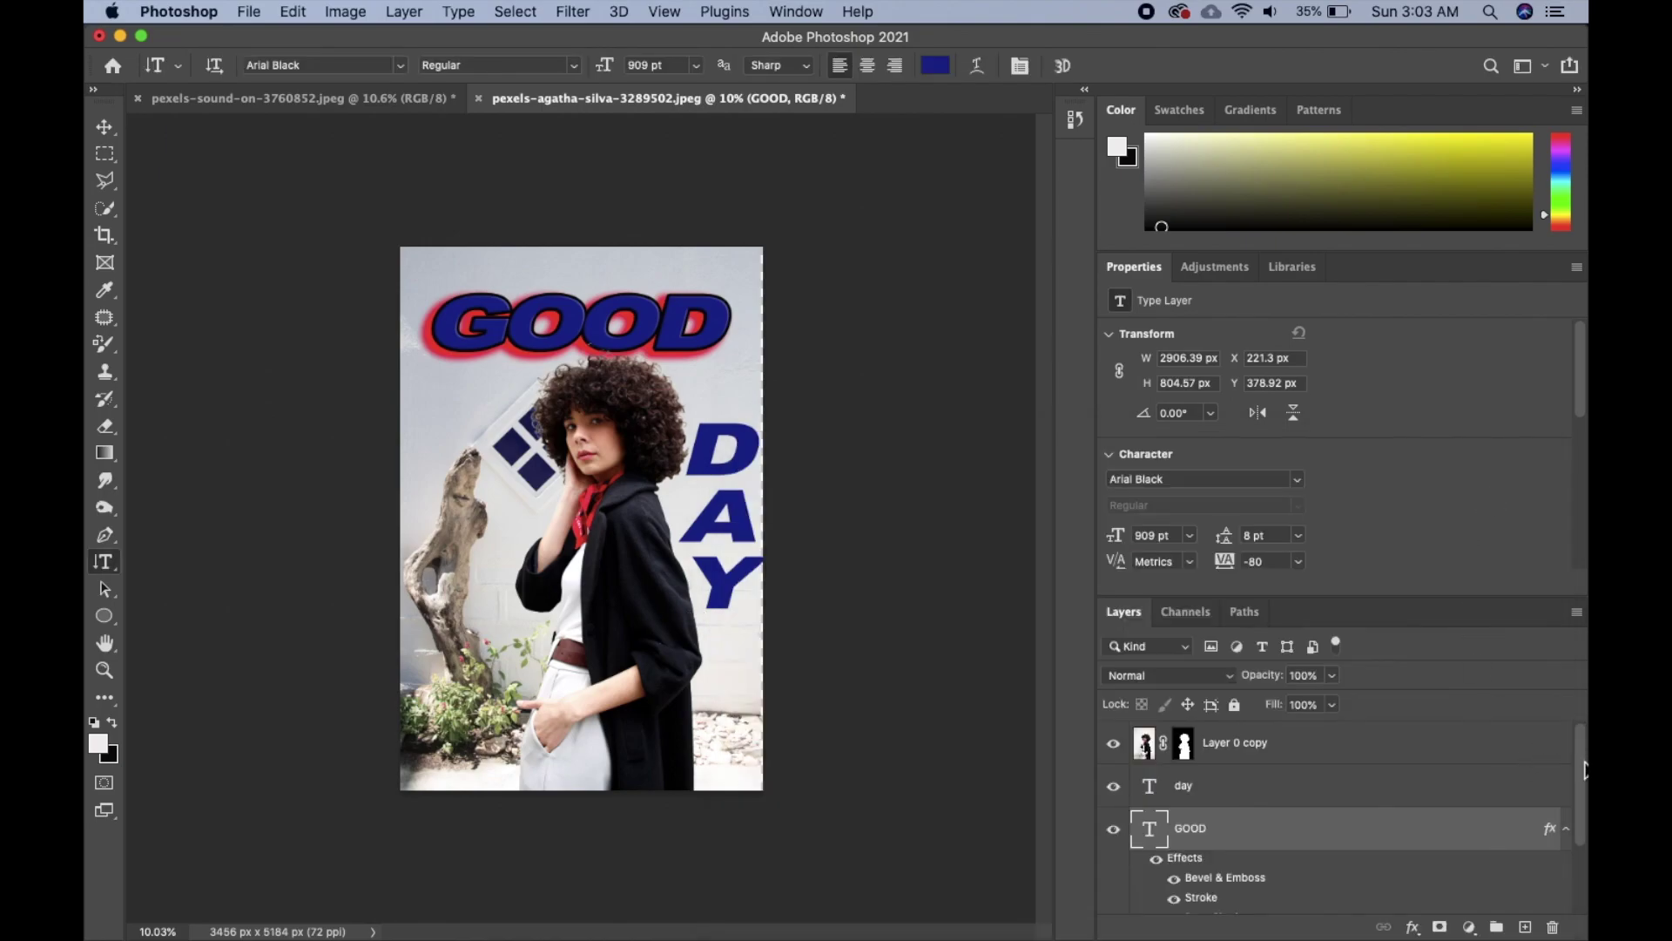
pyautogui.scroll(-1, 1572, 780)
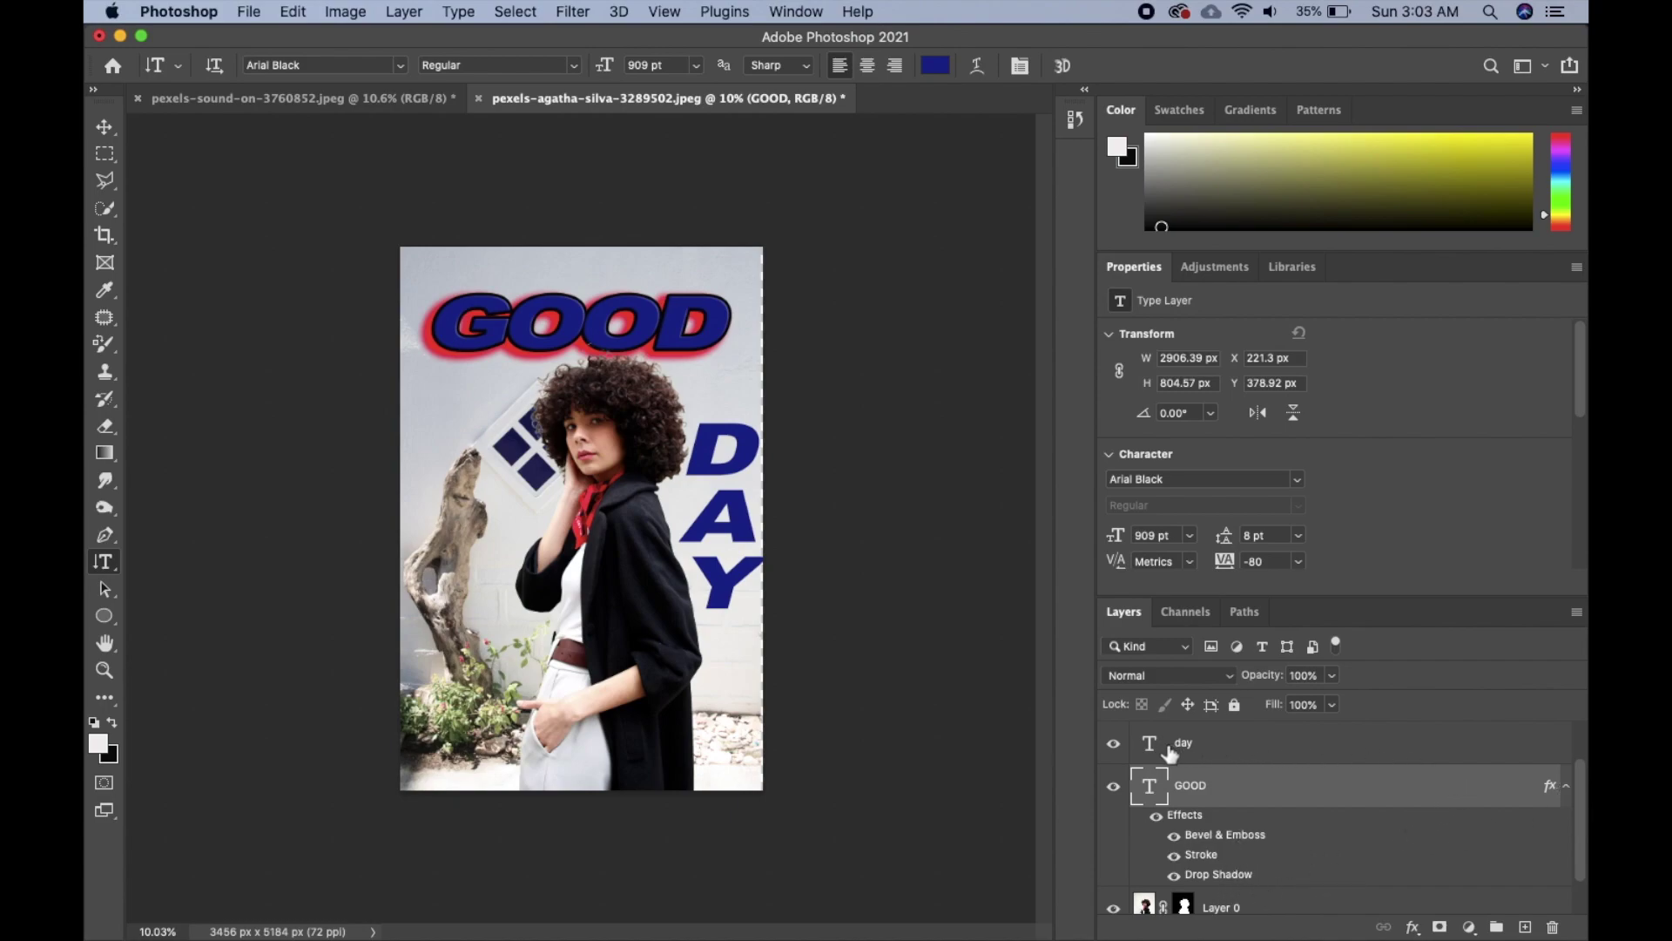
pyautogui.click(1223, 751)
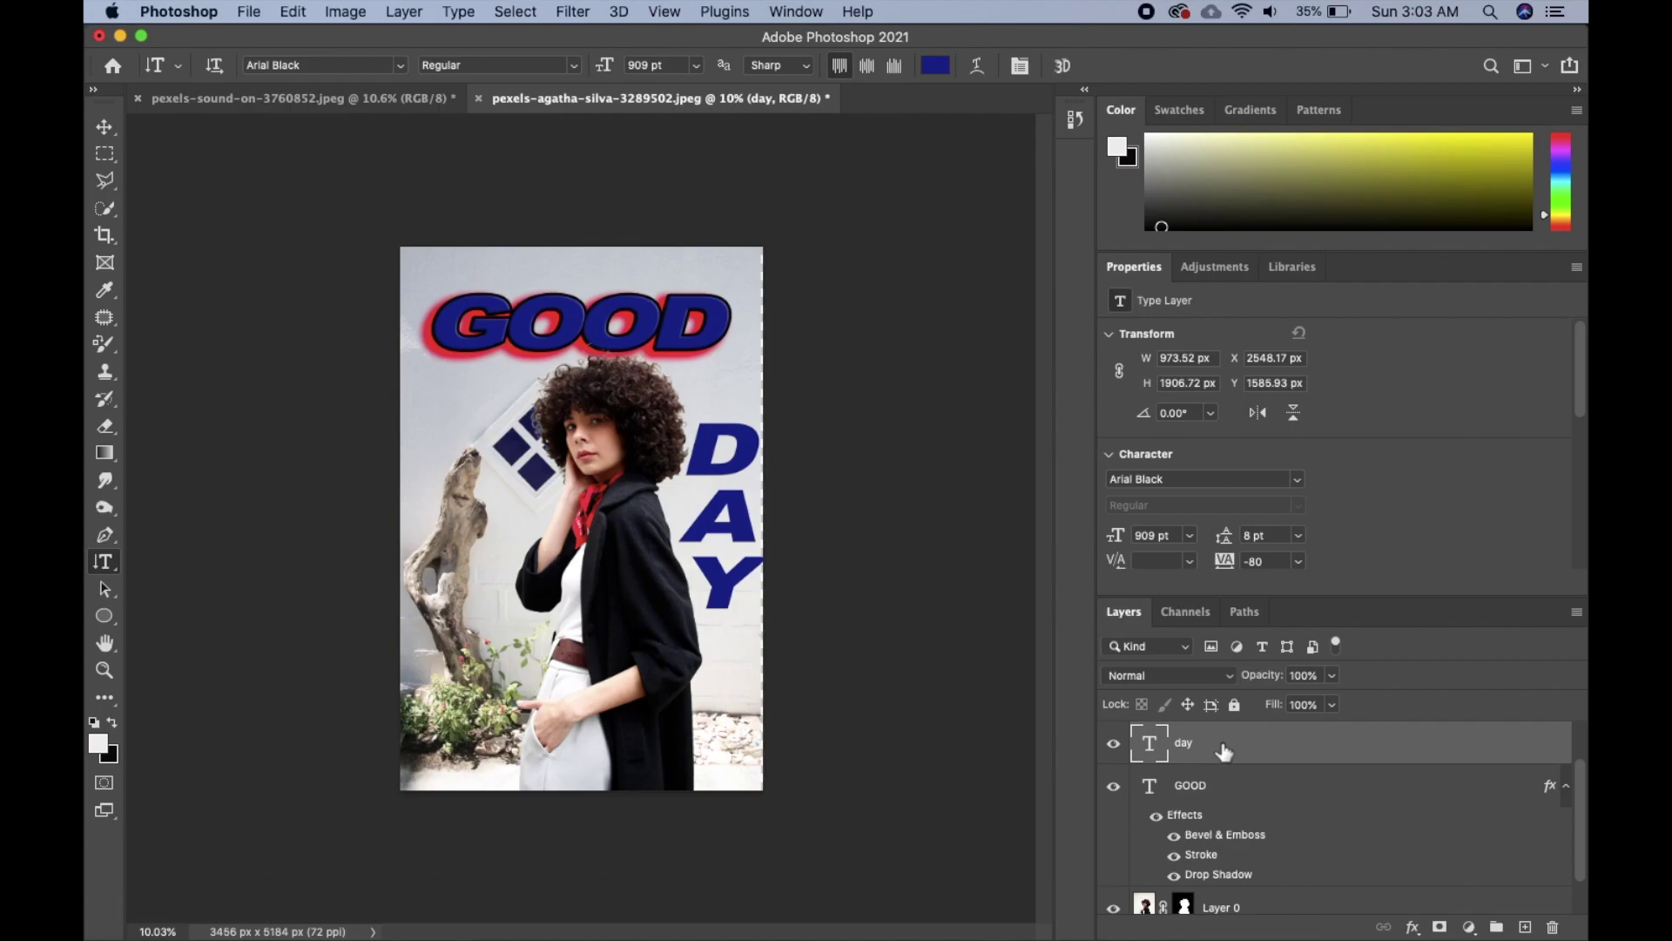
pyautogui.doubleClick(1540, 751)
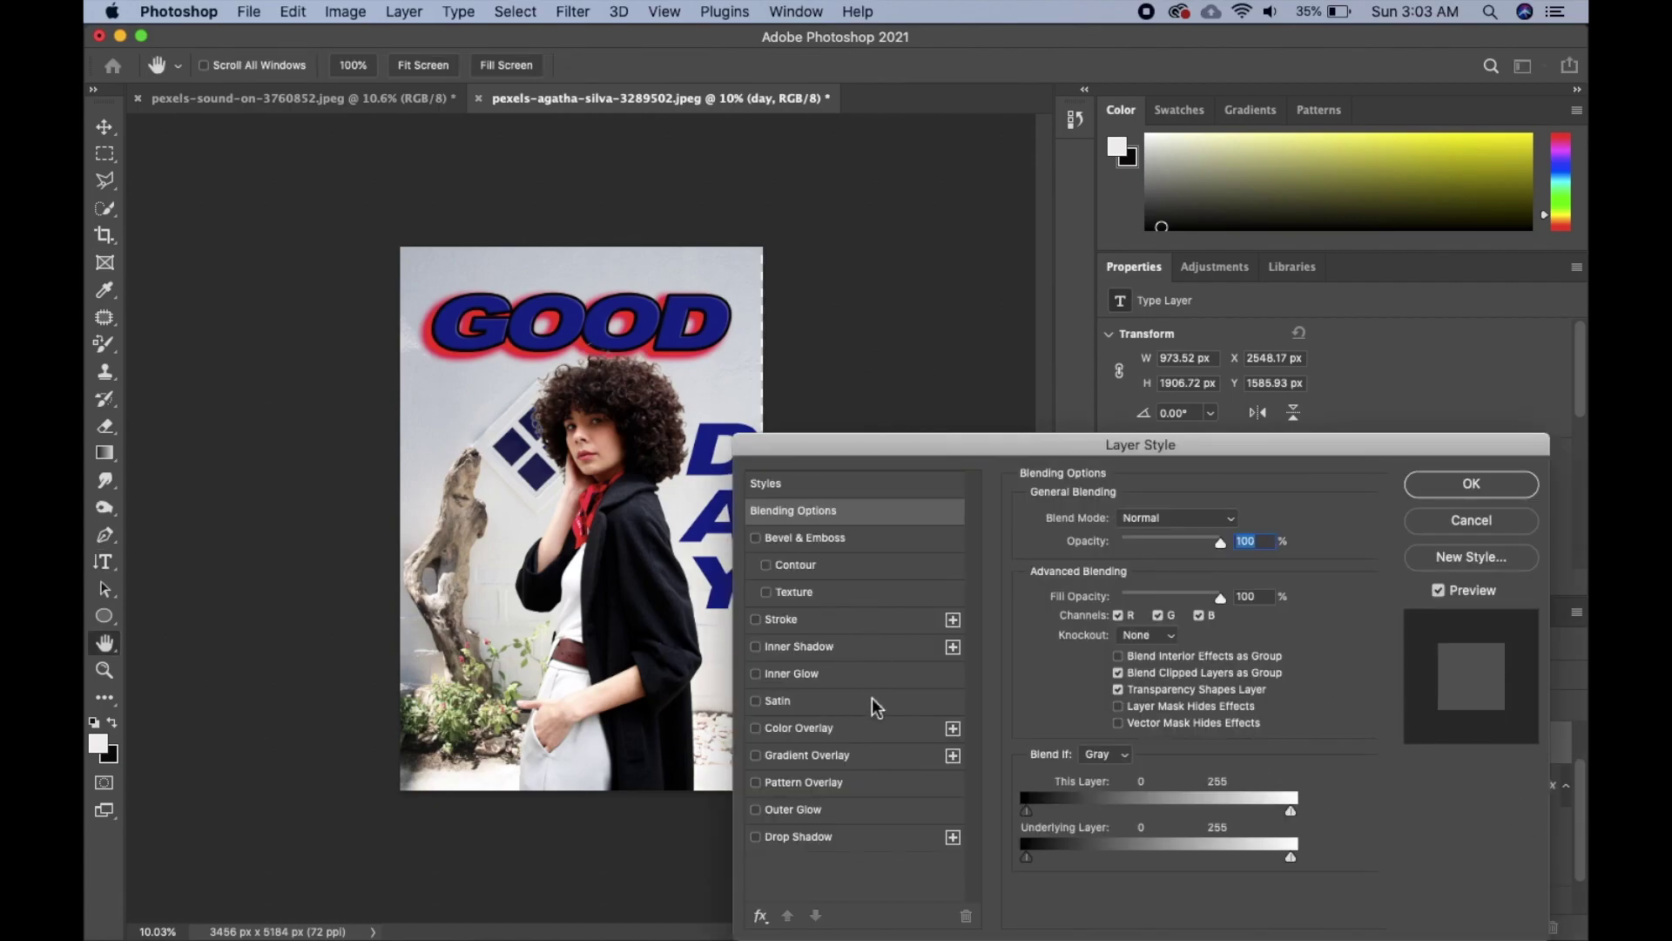
pyautogui.click(1496, 531)
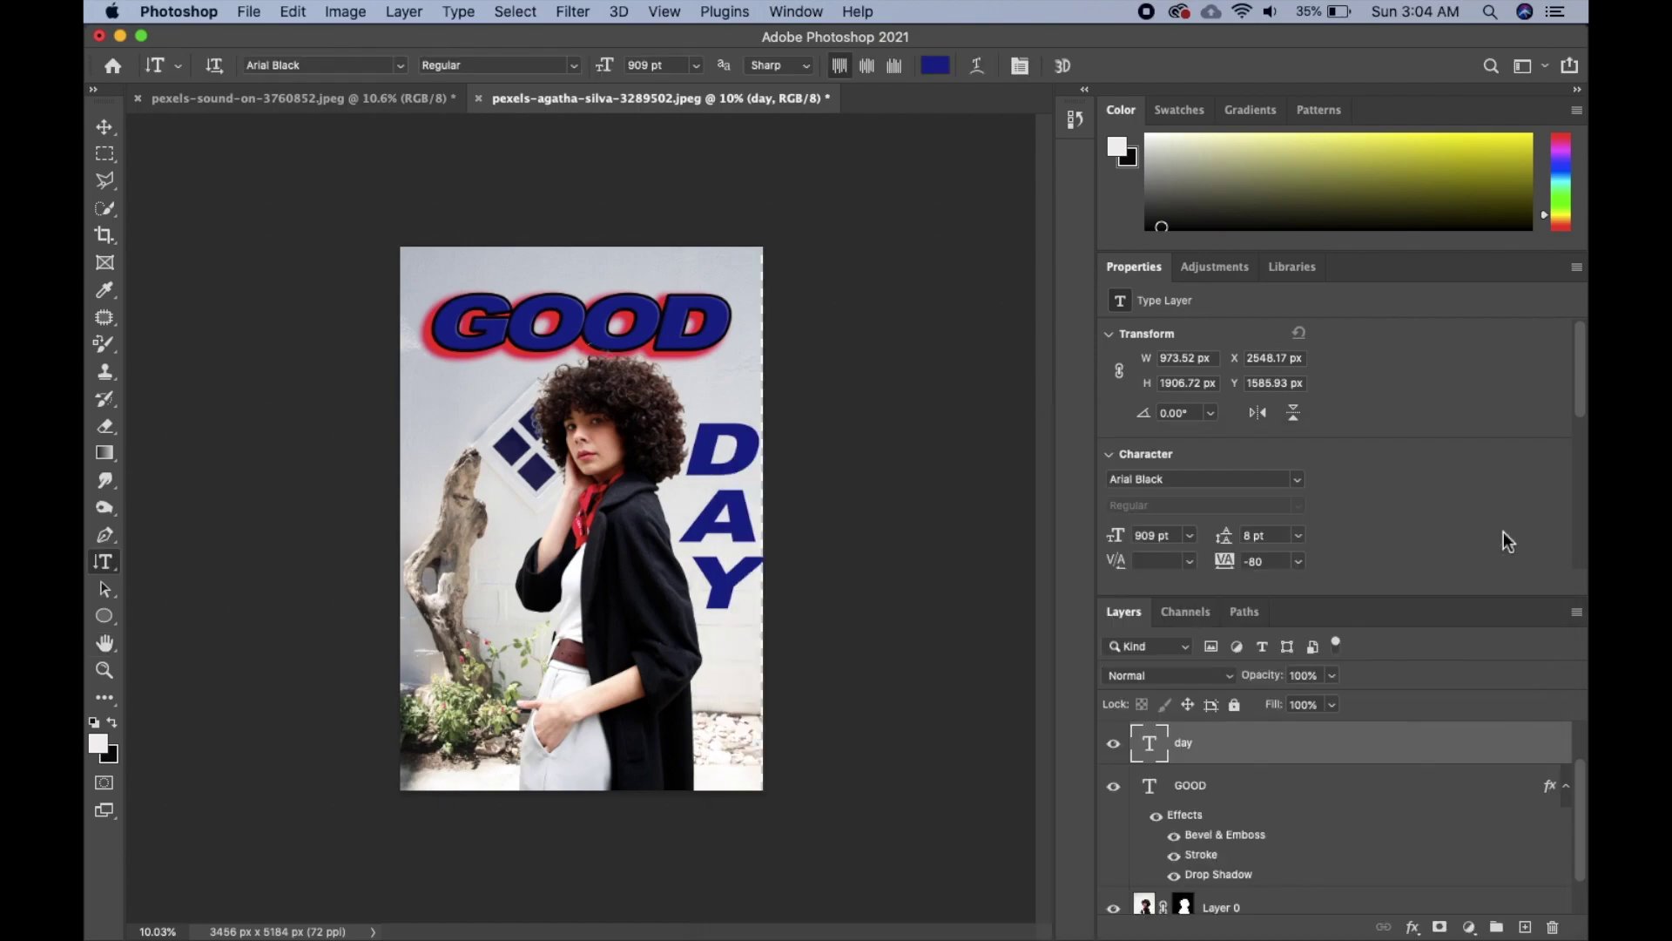
# Step: Collapse the GOOD layer's effects list and copy its layer effects onto the day text layer
pyautogui.click(1562, 791)
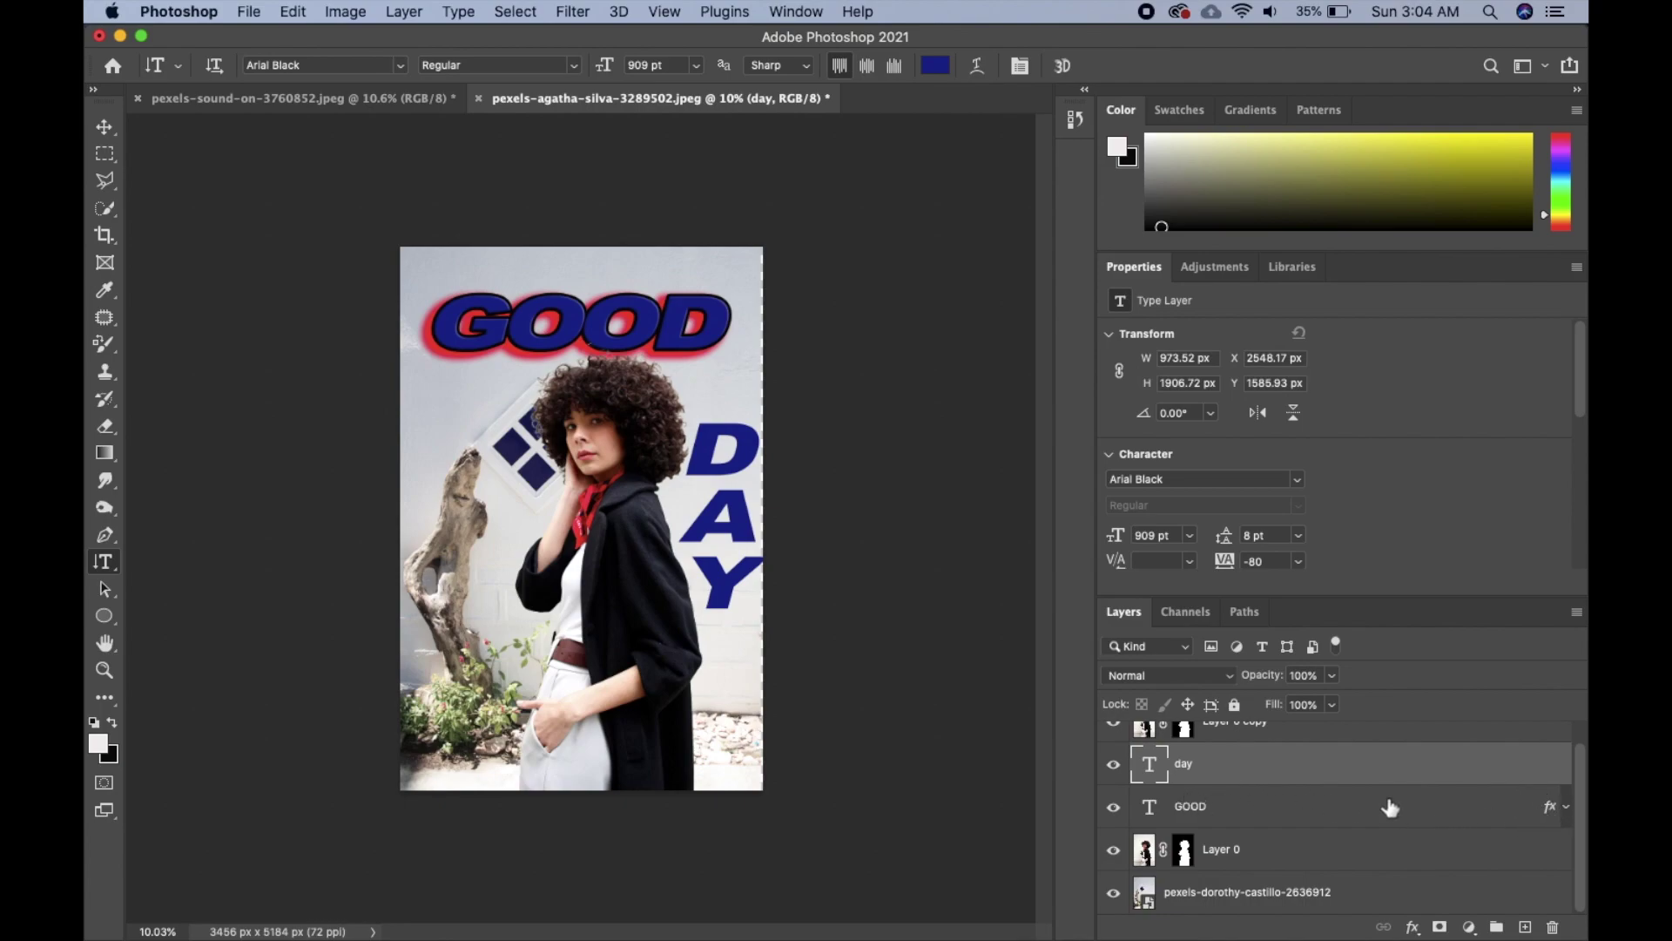
pyautogui.moveTo(1550, 807)
pyautogui.mouseDown()
pyautogui.moveTo(1536, 778)
pyautogui.moveTo(1513, 778)
pyautogui.mouseUp()
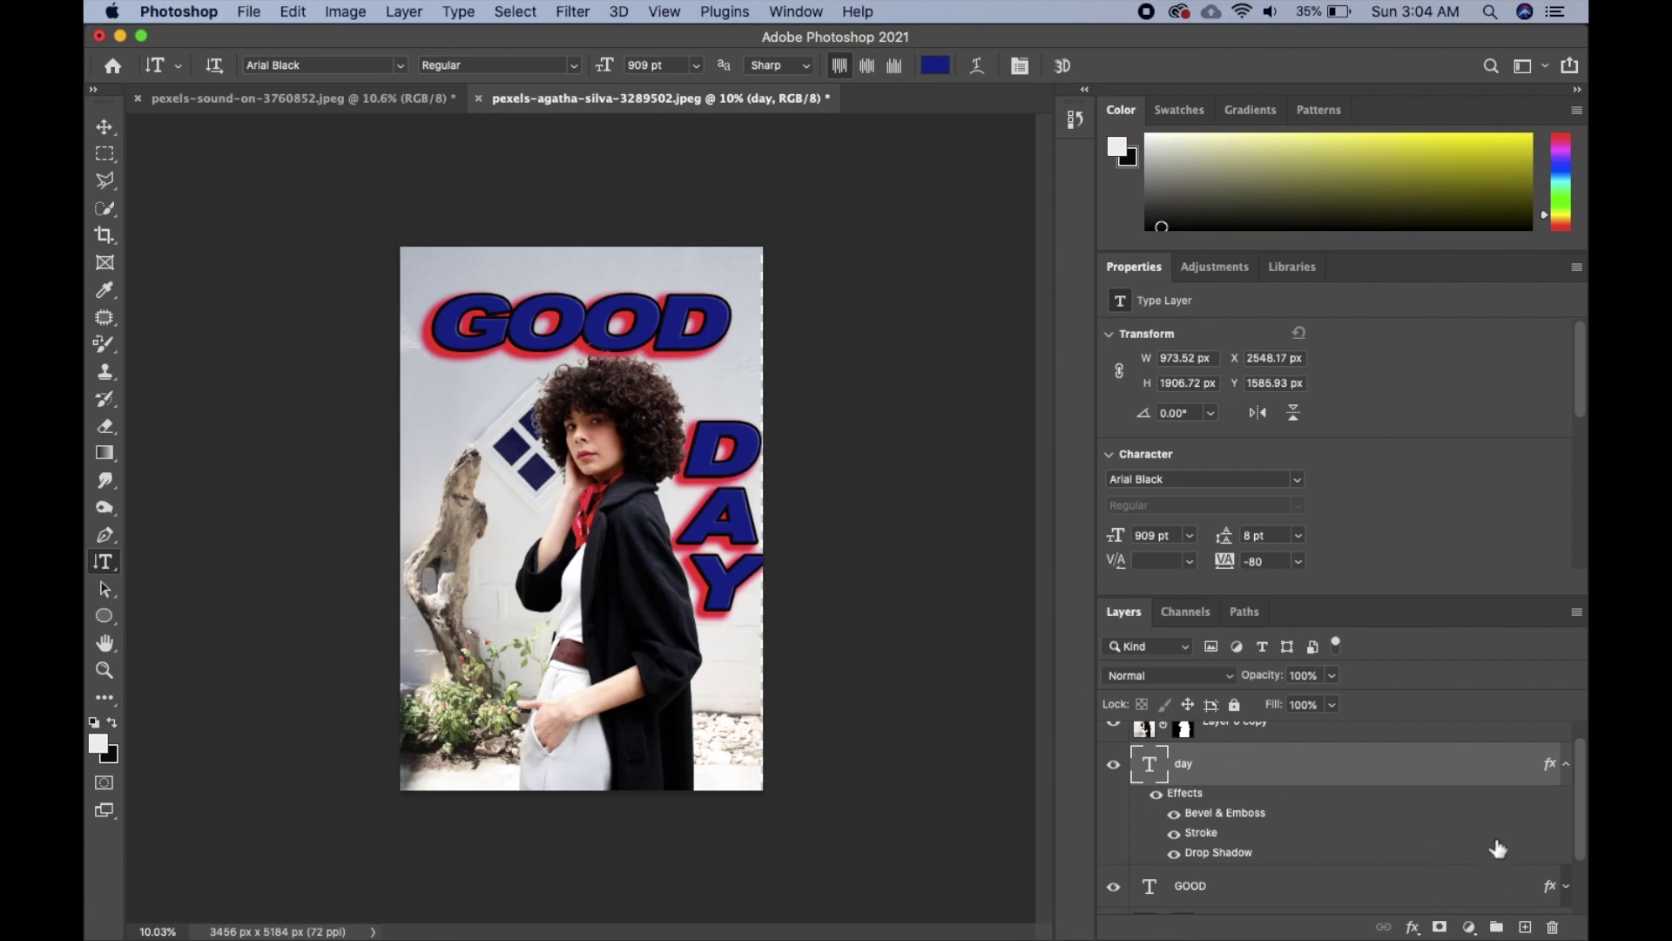
pyautogui.scroll(-1, 1498, 823)
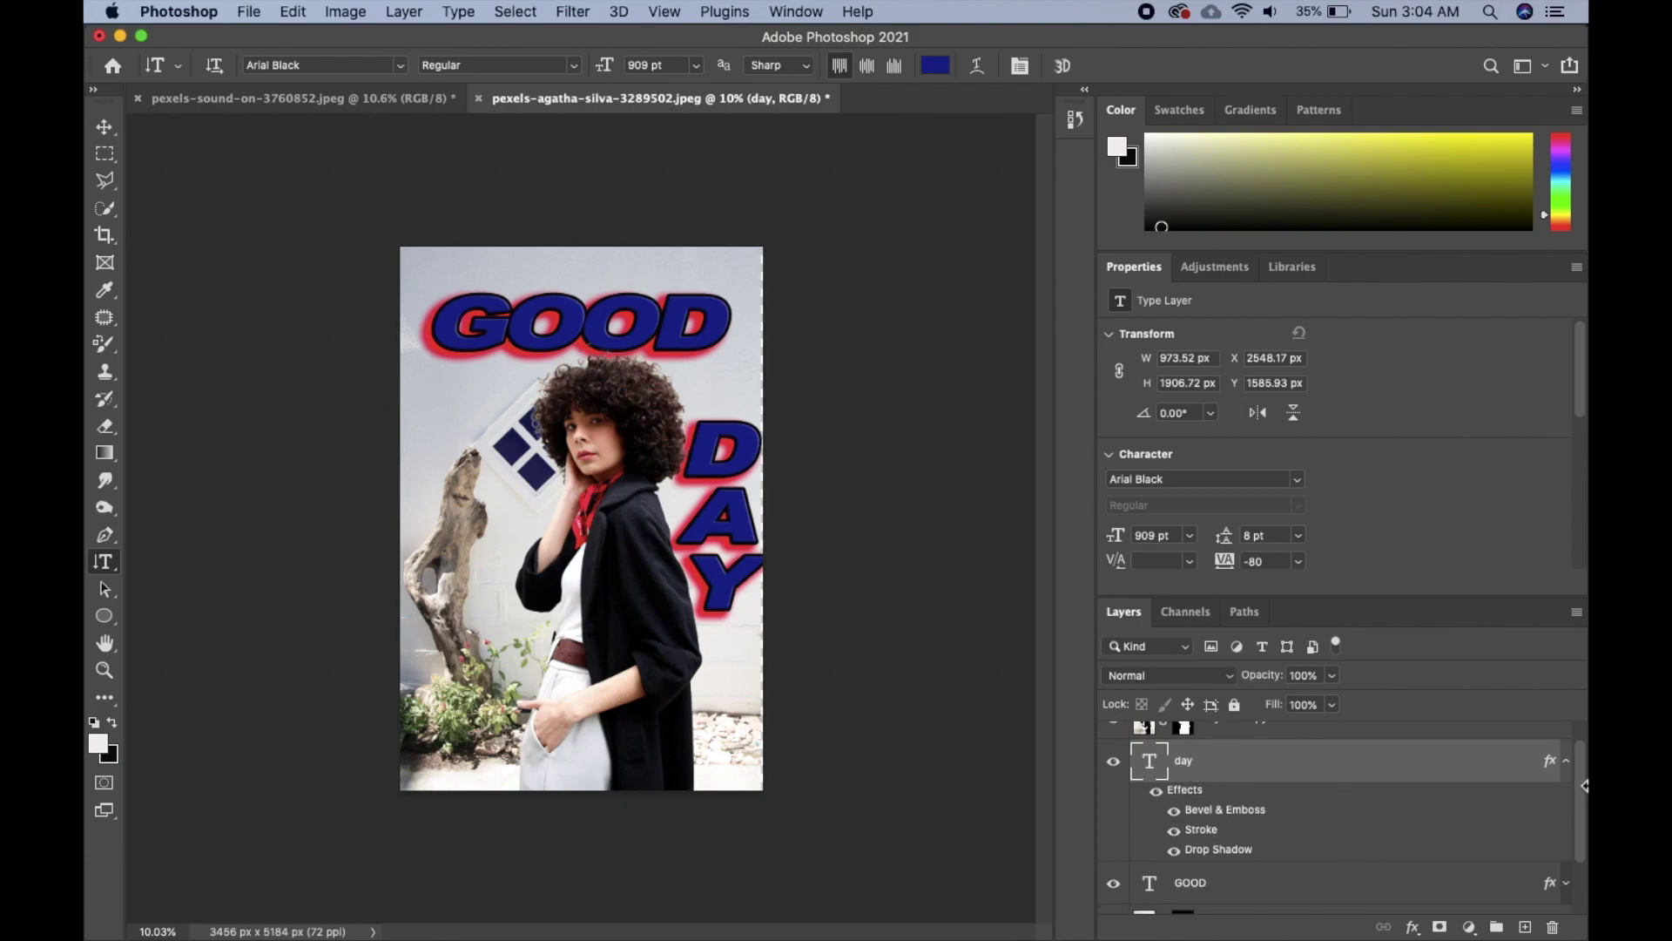
# Step: Try copying the day layer's effects onto Layer 0 copy, and undo the copy
pyautogui.scroll(1, 1581, 789)
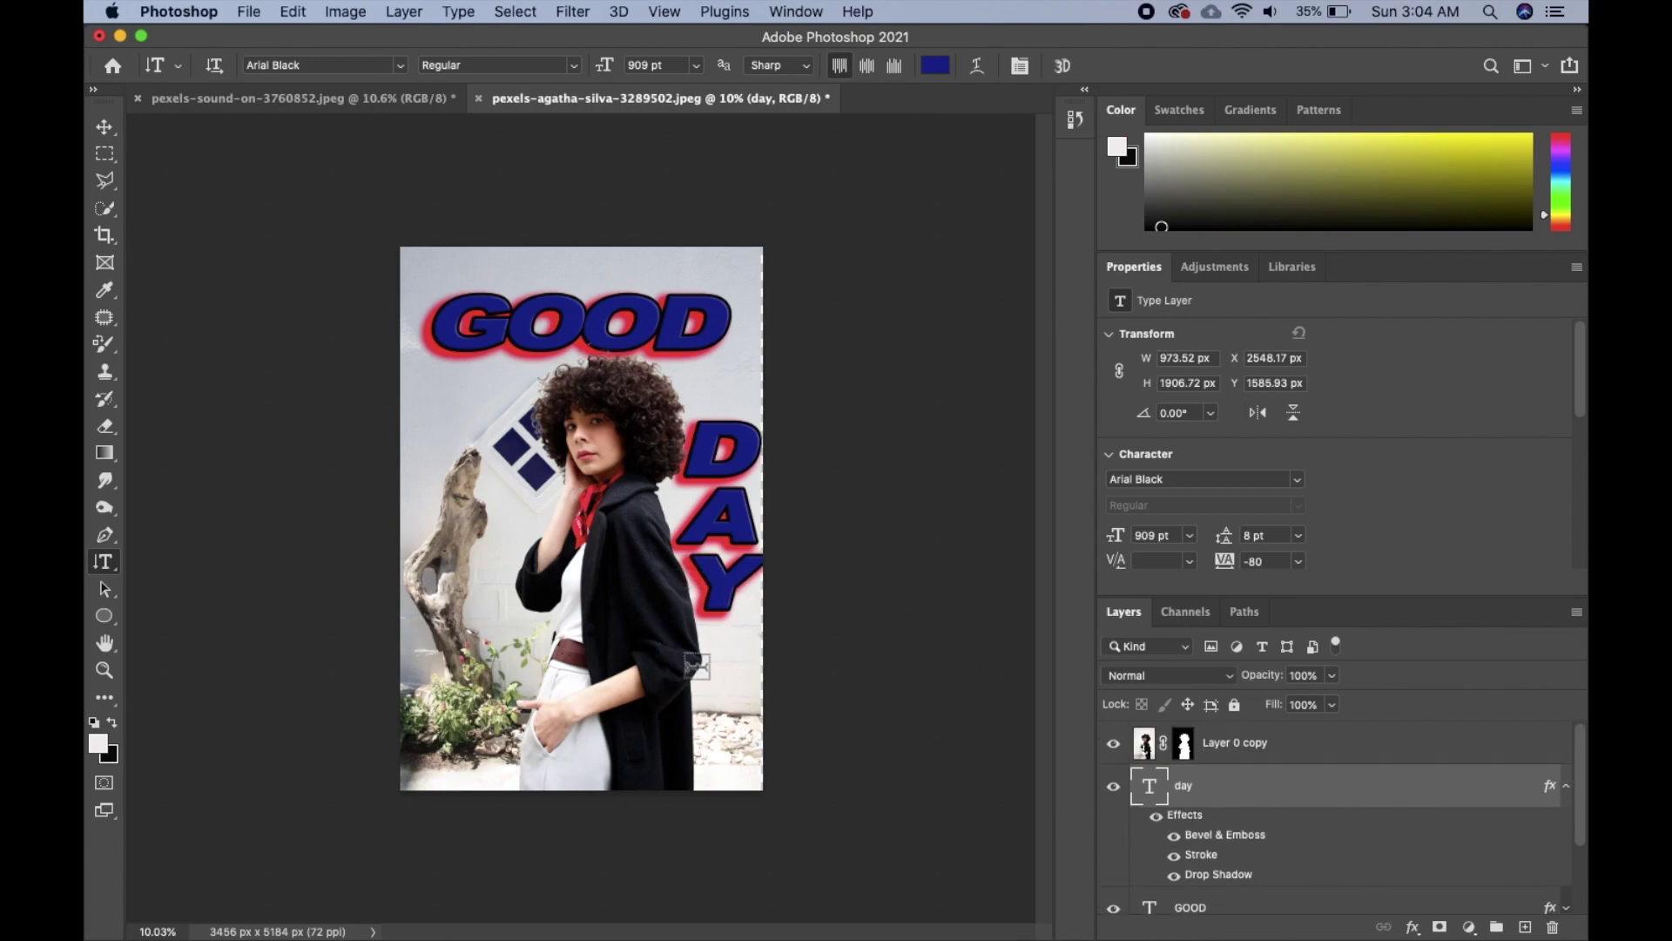
pyautogui.click(1555, 800)
pyautogui.moveTo(1555, 799); pyautogui.dragTo(1525, 754)
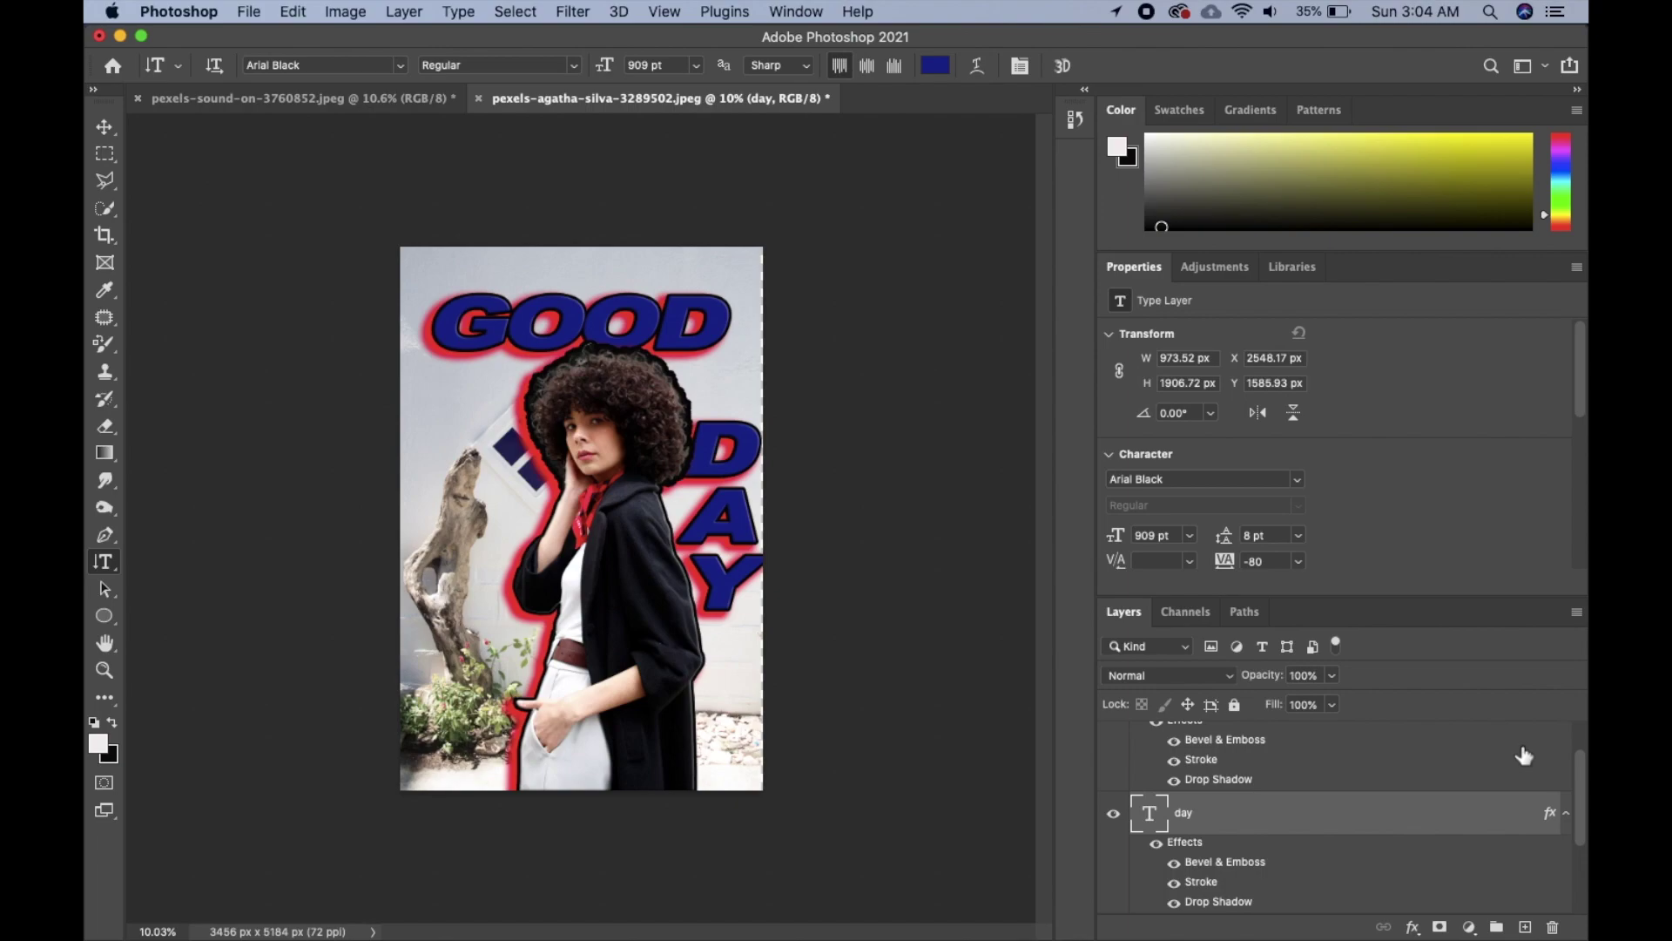
pyautogui.scroll(-2, 1533, 749)
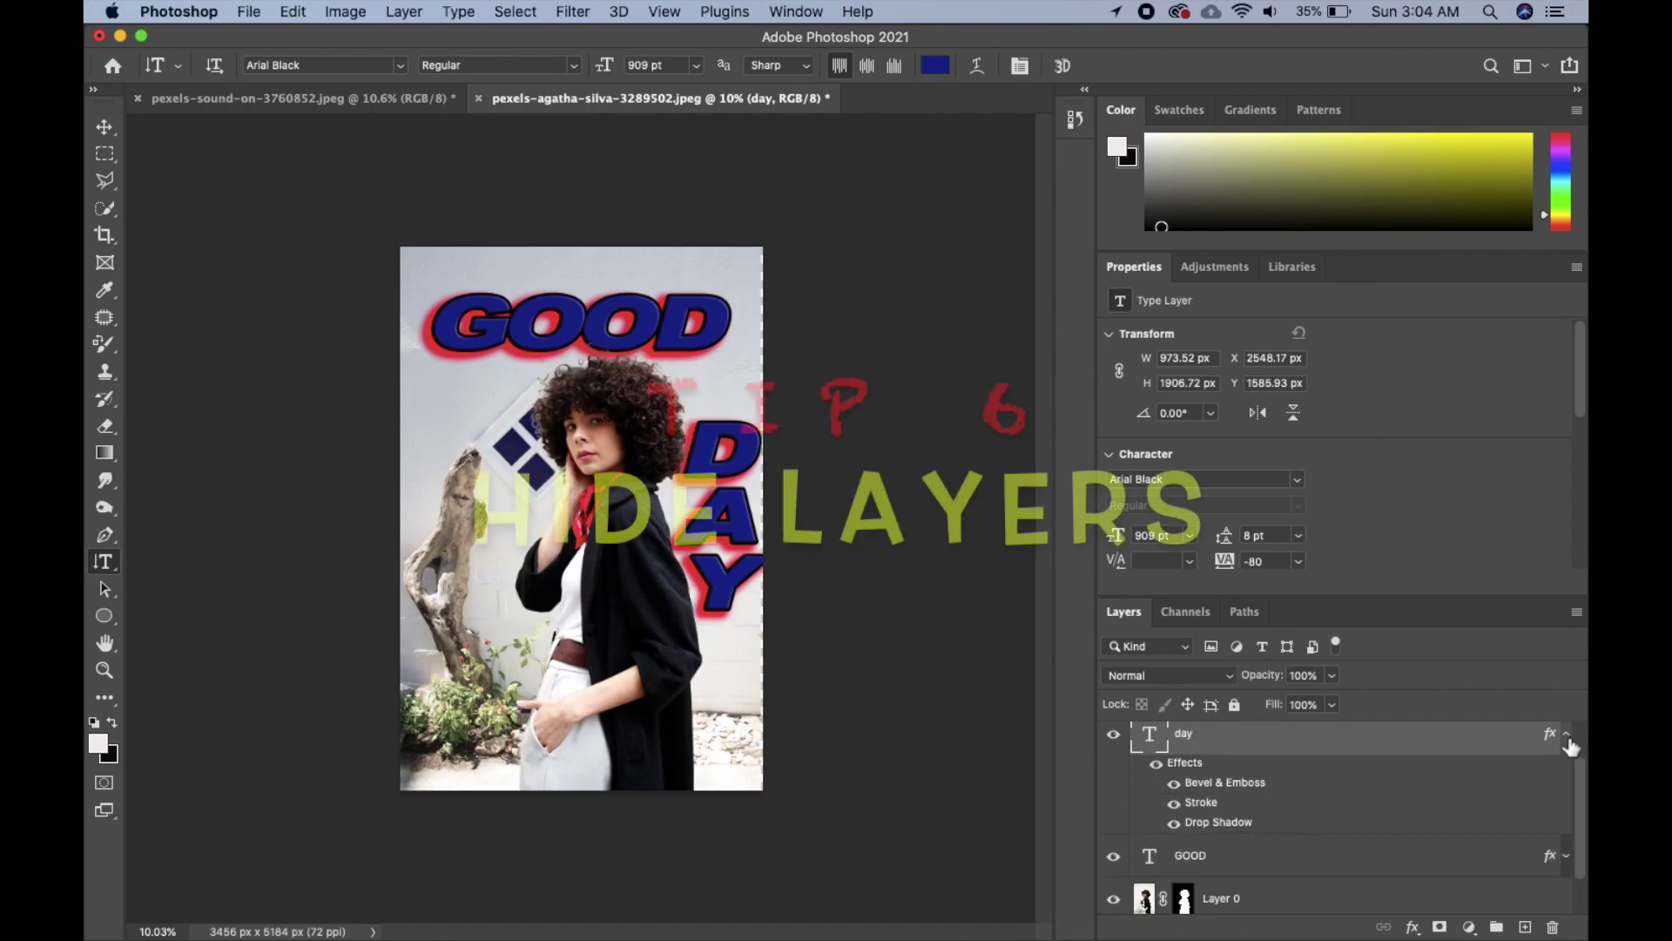
# Step: Collapse the effects list of the day text layer and look through the layer stack
pyautogui.click(1564, 736)
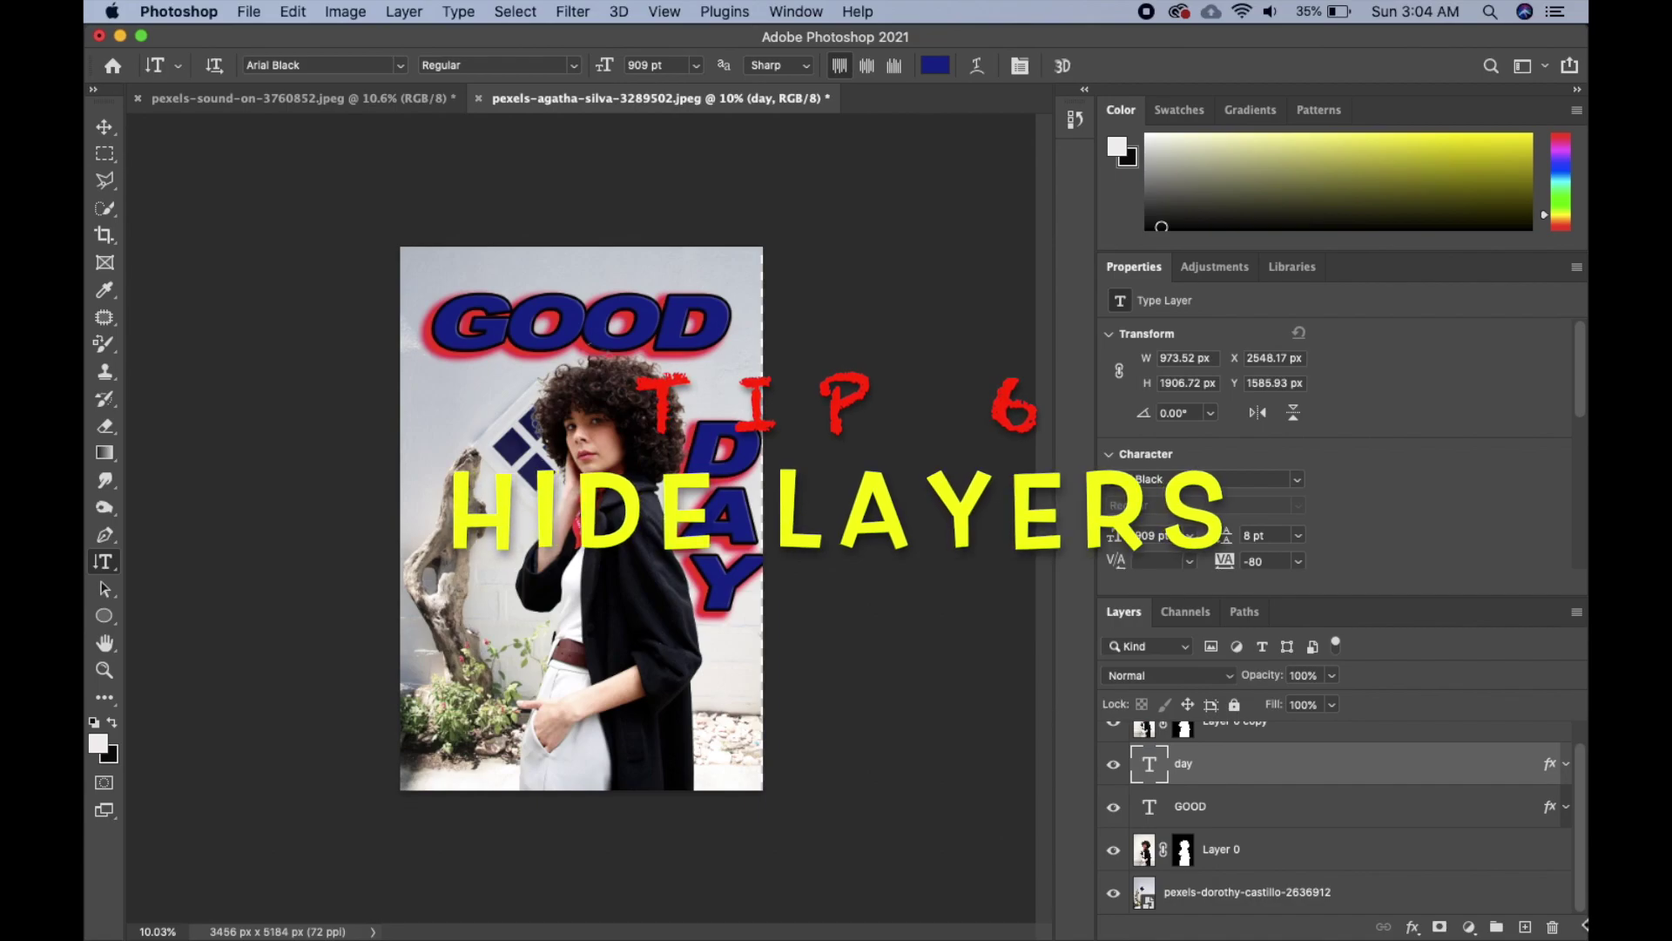
pyautogui.scroll(1, 1584, 871)
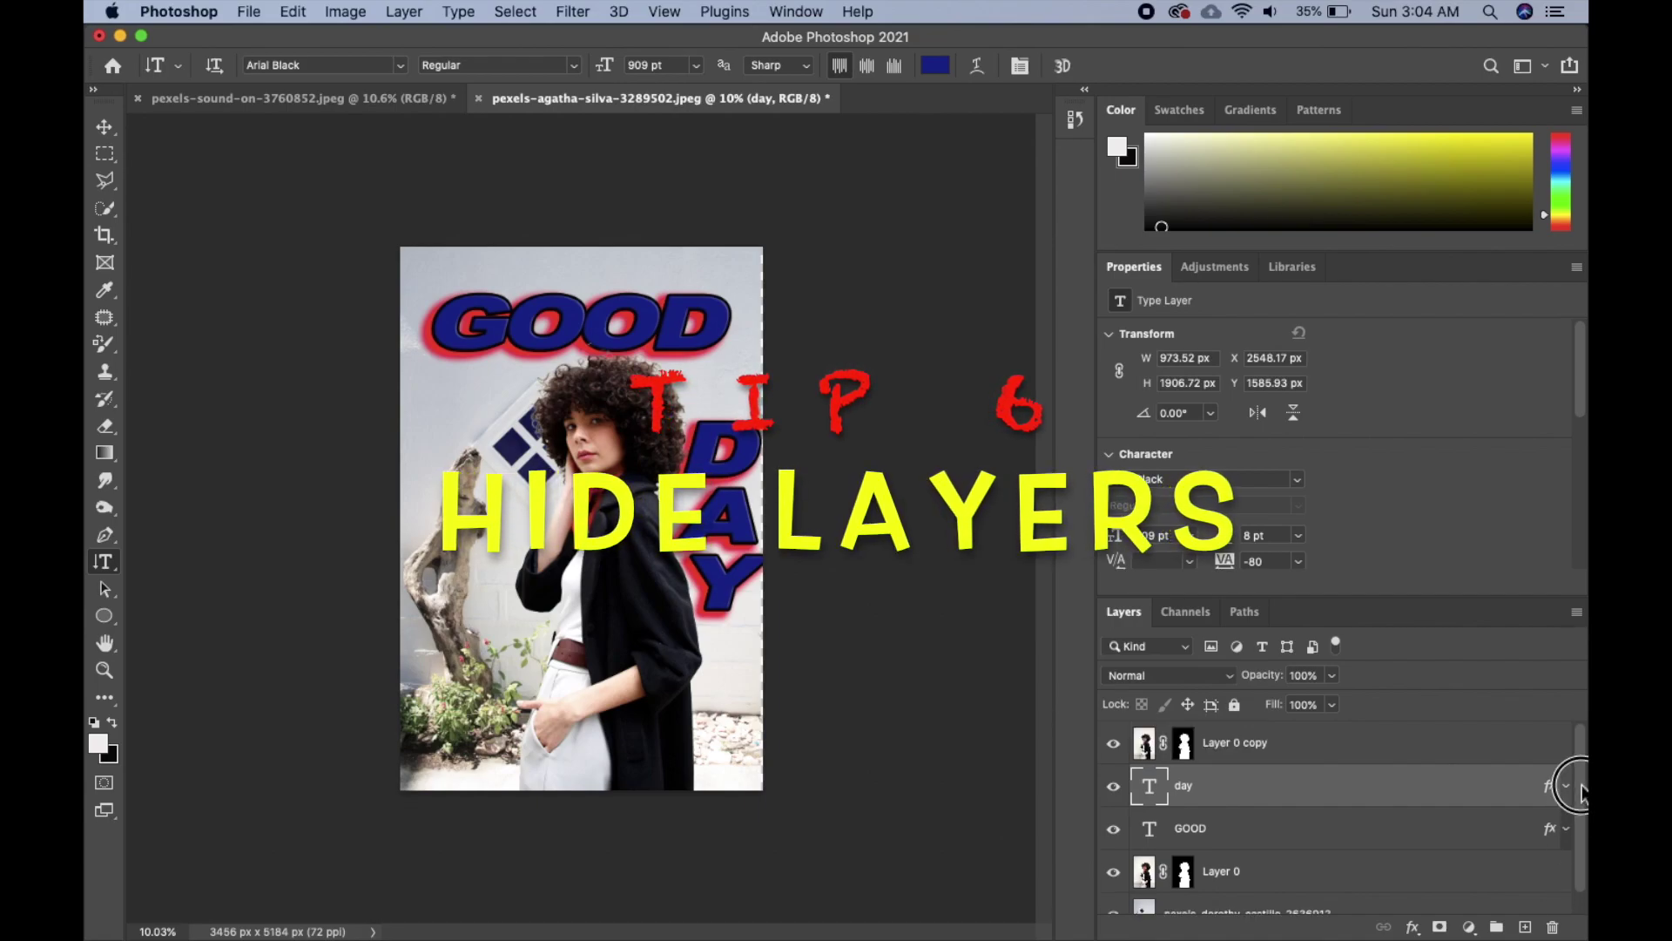
pyautogui.scroll(-1, 1578, 827)
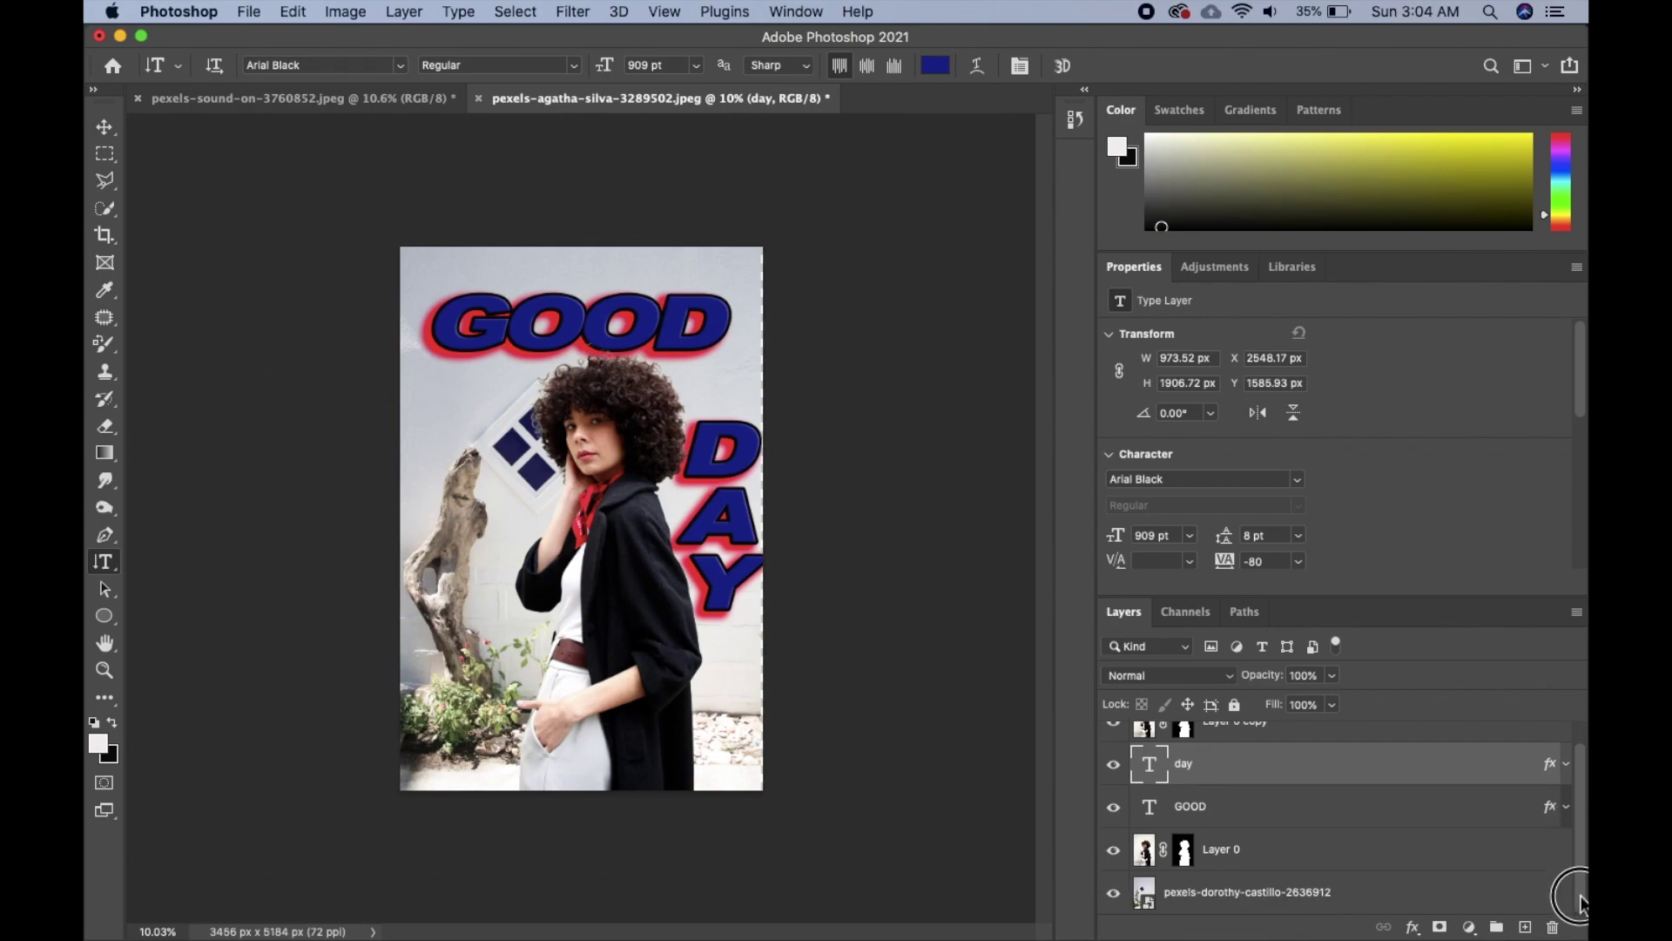
pyautogui.scroll(1, 1578, 784)
pyautogui.scroll(-1, 1578, 771)
pyautogui.scroll(1, 1580, 775)
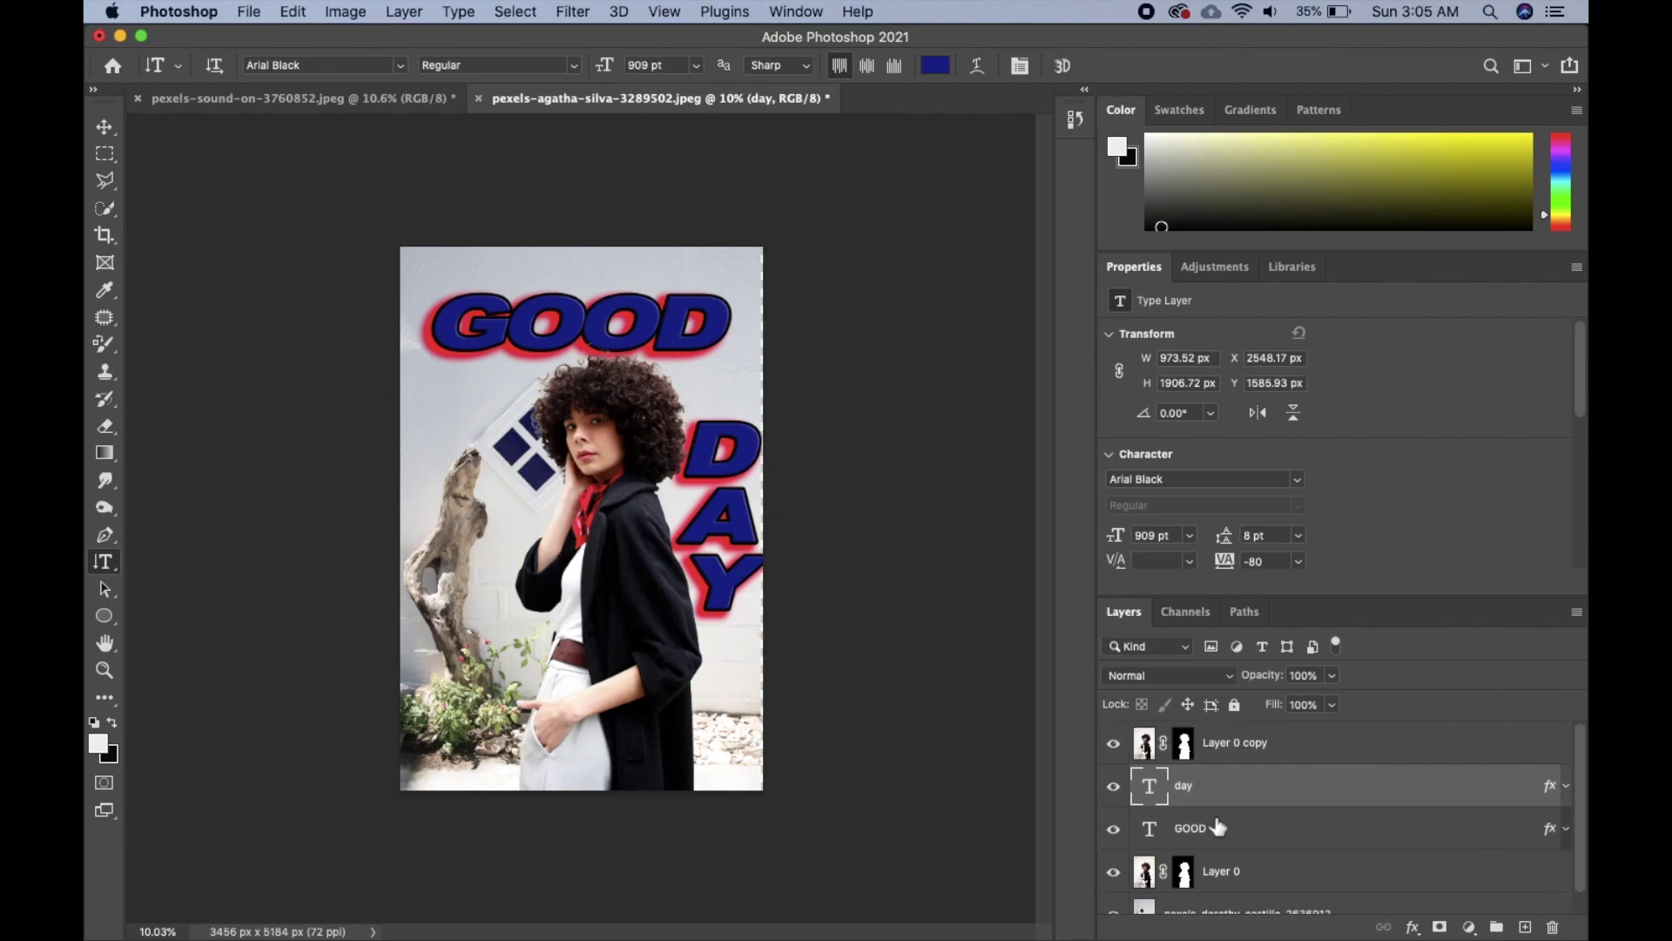
# Step: Hide all the layers, including the background photo, and show them all again
pyautogui.moveTo(1124, 746); pyautogui.dragTo(1121, 904)
pyautogui.click(1114, 873)
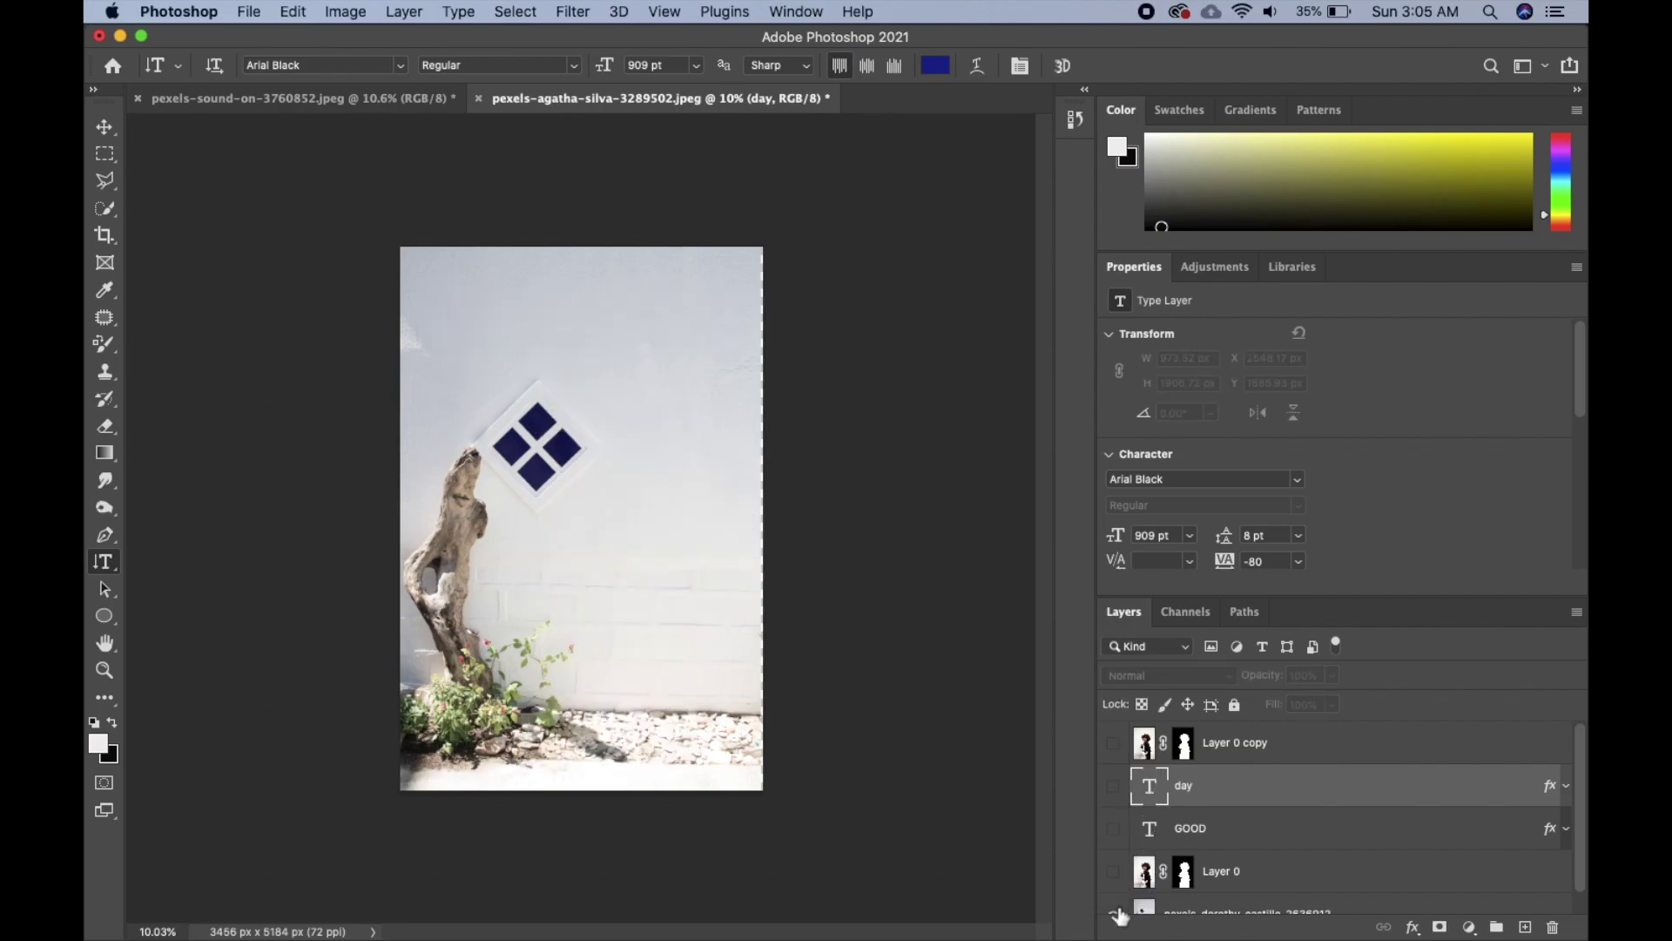
pyautogui.click(1118, 908)
pyautogui.click(1118, 910)
pyautogui.click(1114, 873)
pyautogui.click(1114, 787)
pyautogui.click(1114, 743)
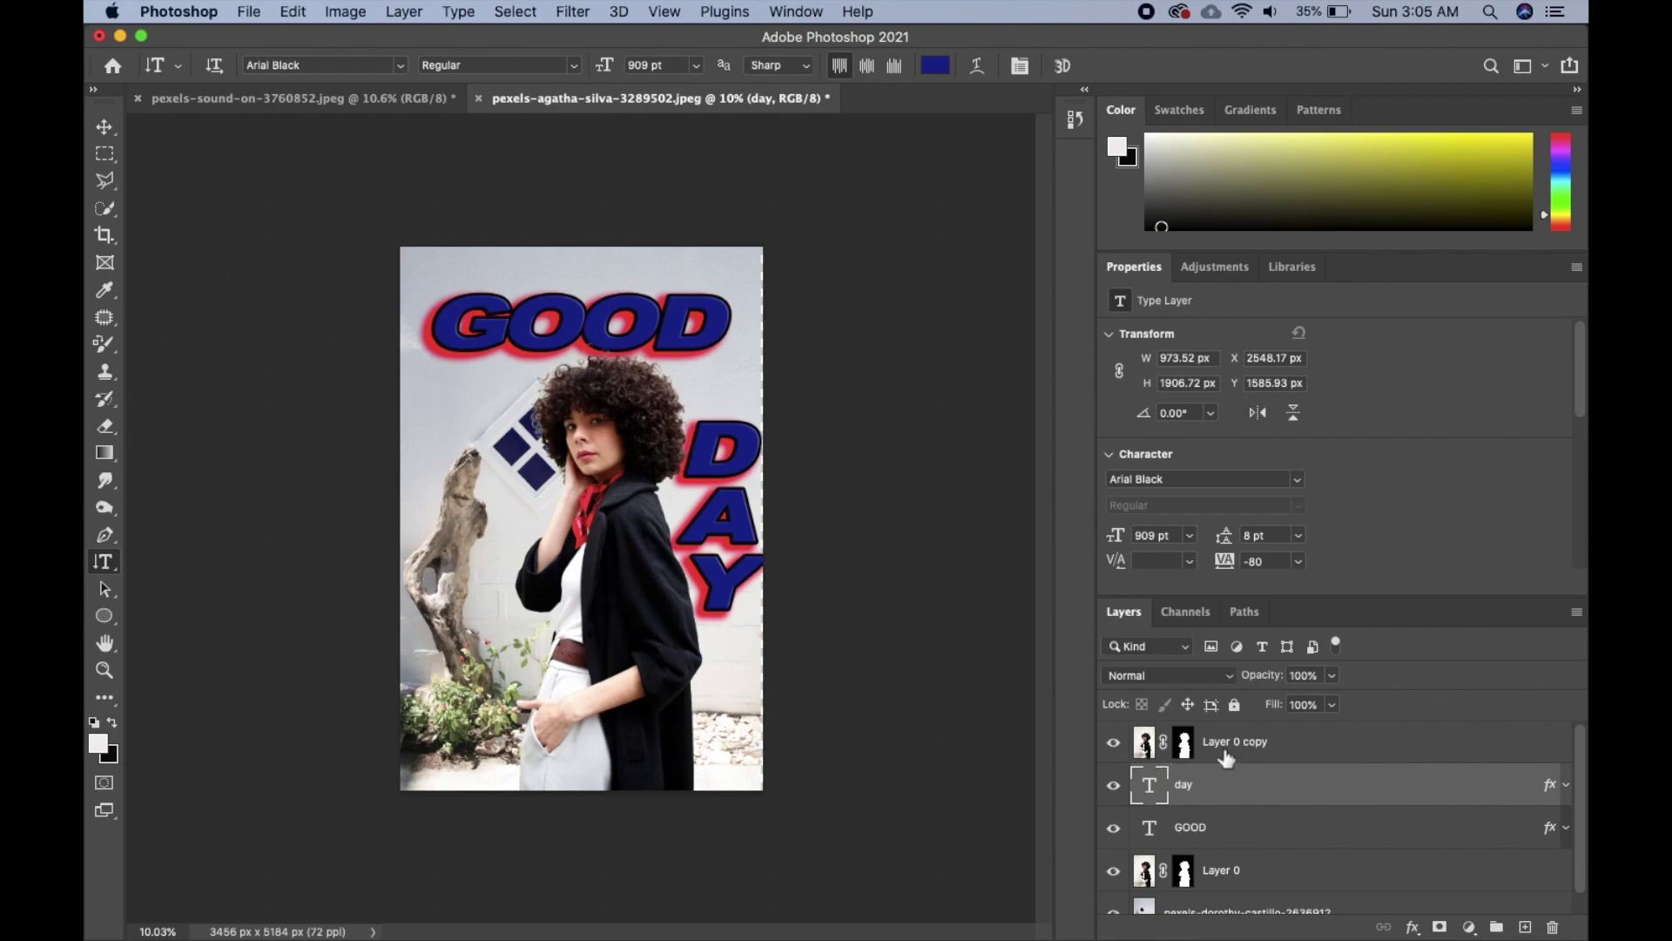
# Step: Select Layer 0 copy, isolate it by hiding all other layers at once, and show them again
pyautogui.click(1272, 751)
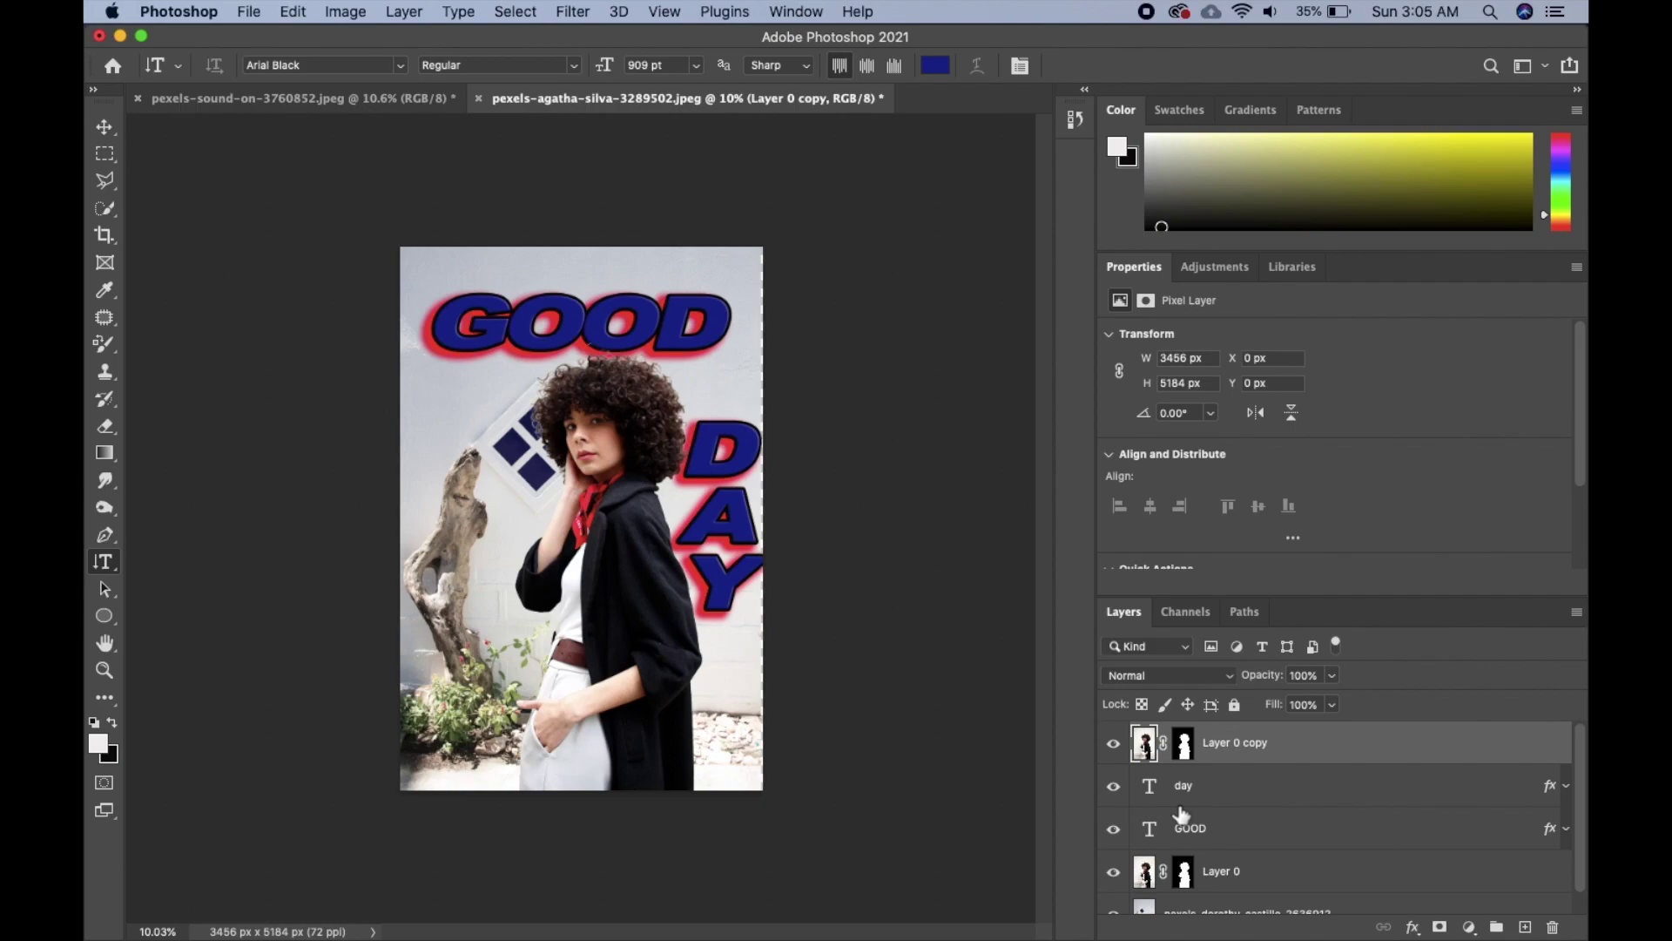
pyautogui.keyDown('alt'); pyautogui.click(1115, 747); pyautogui.keyUp('alt')
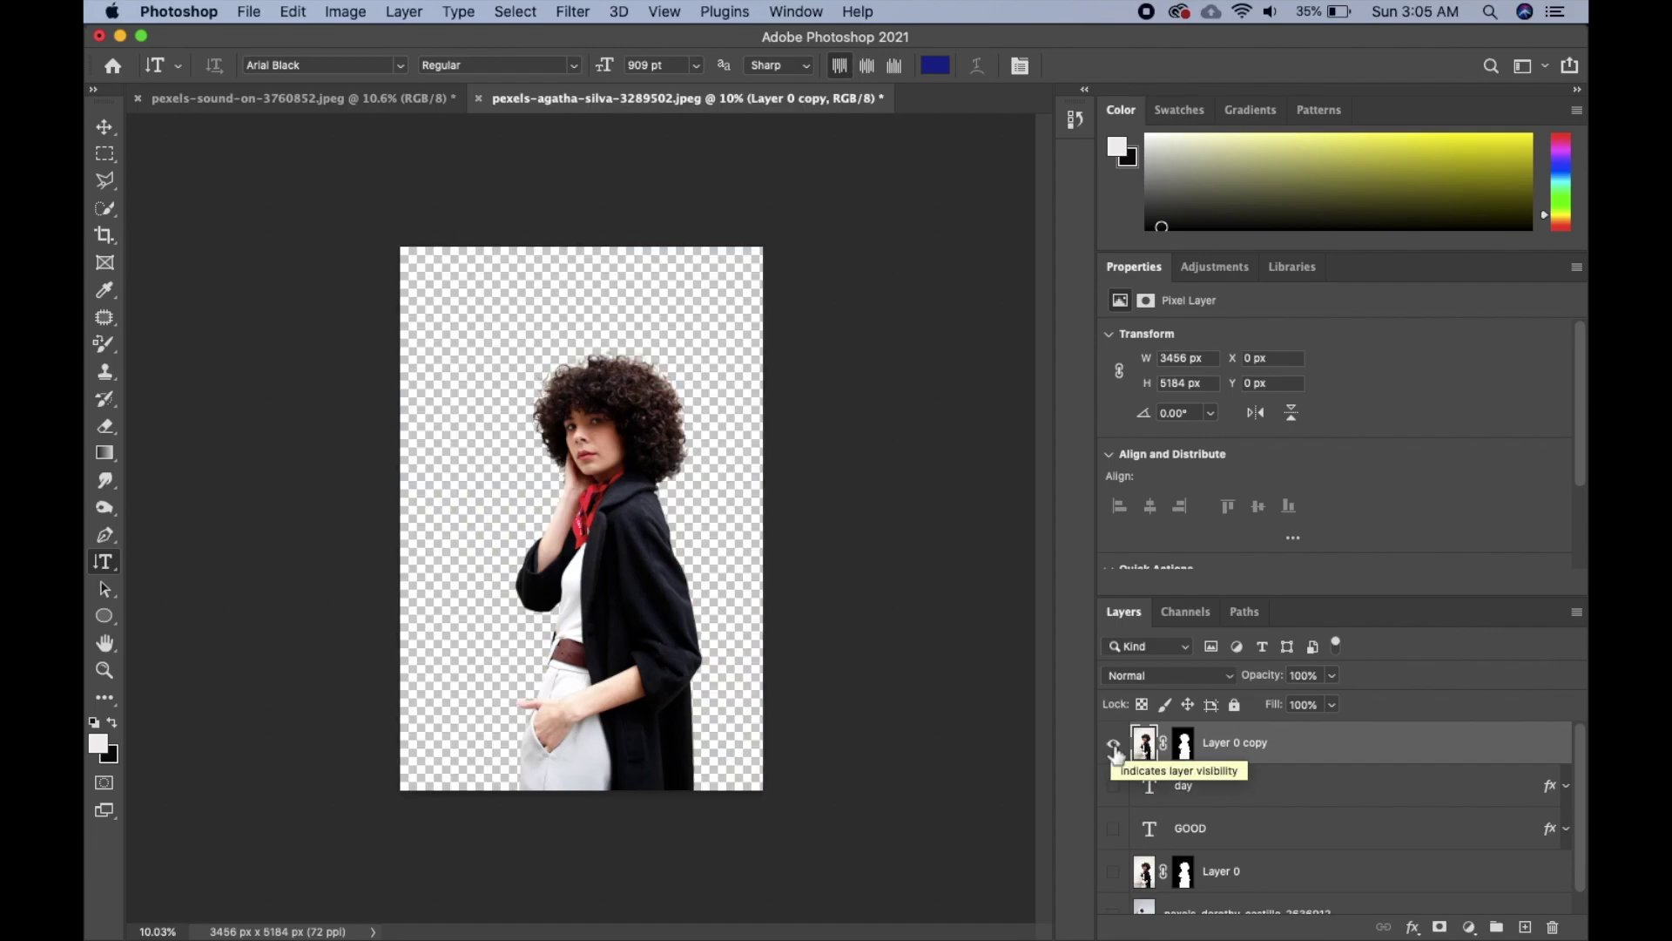
pyautogui.keyDown('alt'); pyautogui.click(1115, 746); pyautogui.keyUp('alt')
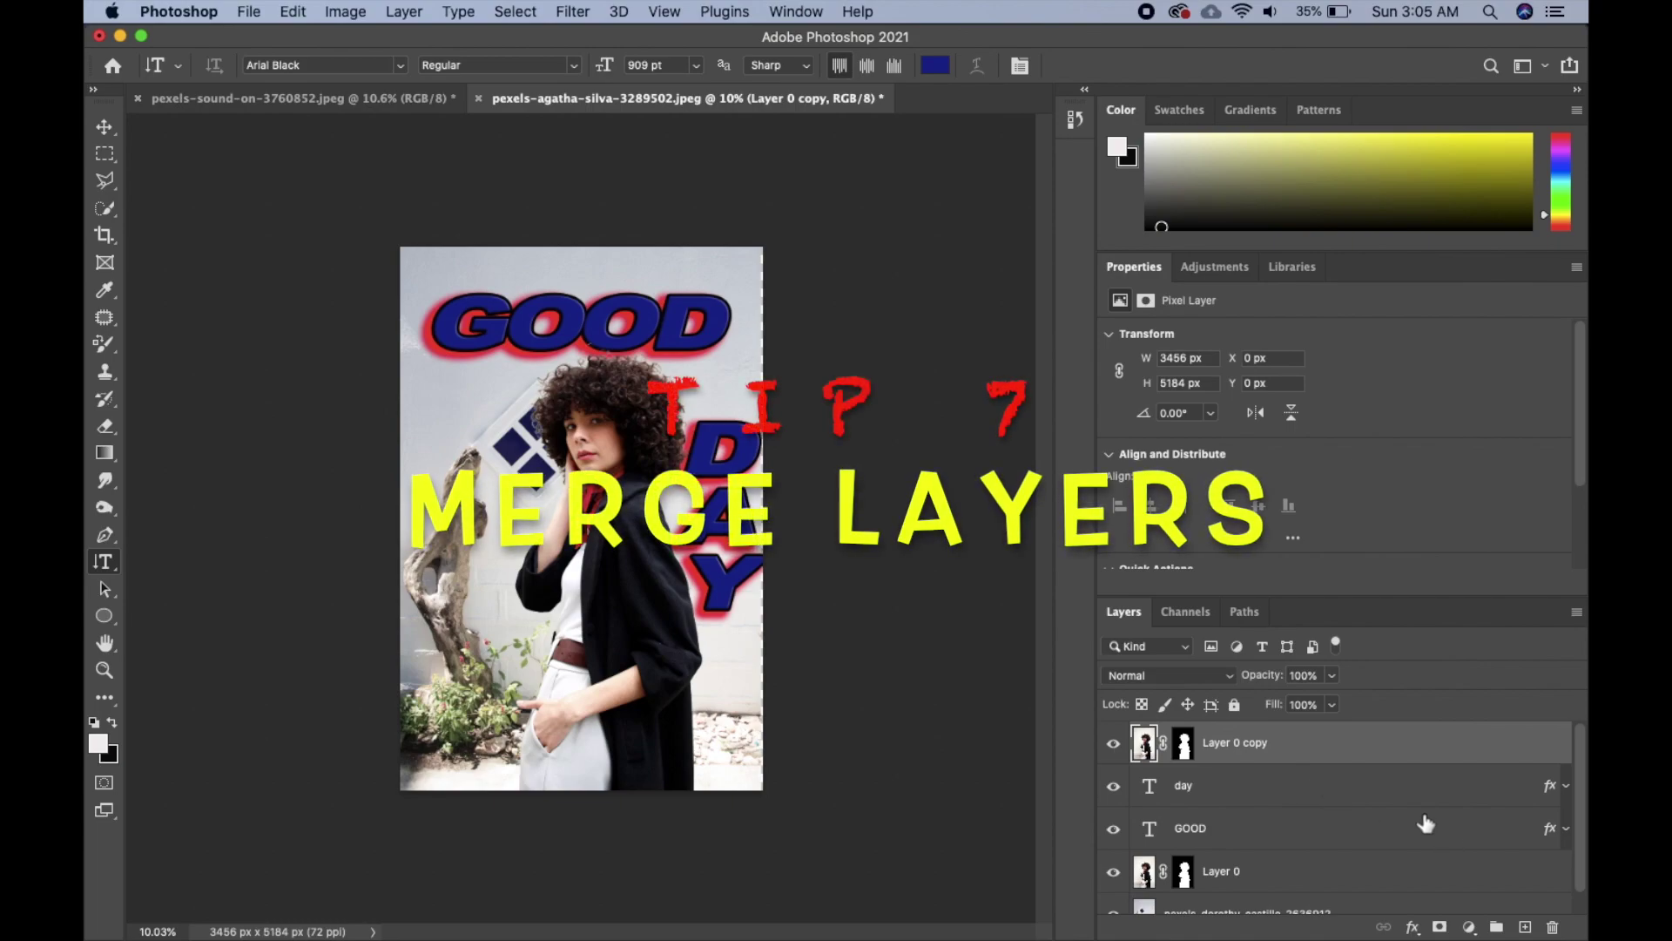
pyautogui.moveTo(1577, 756); pyautogui.dragTo(1573, 878)
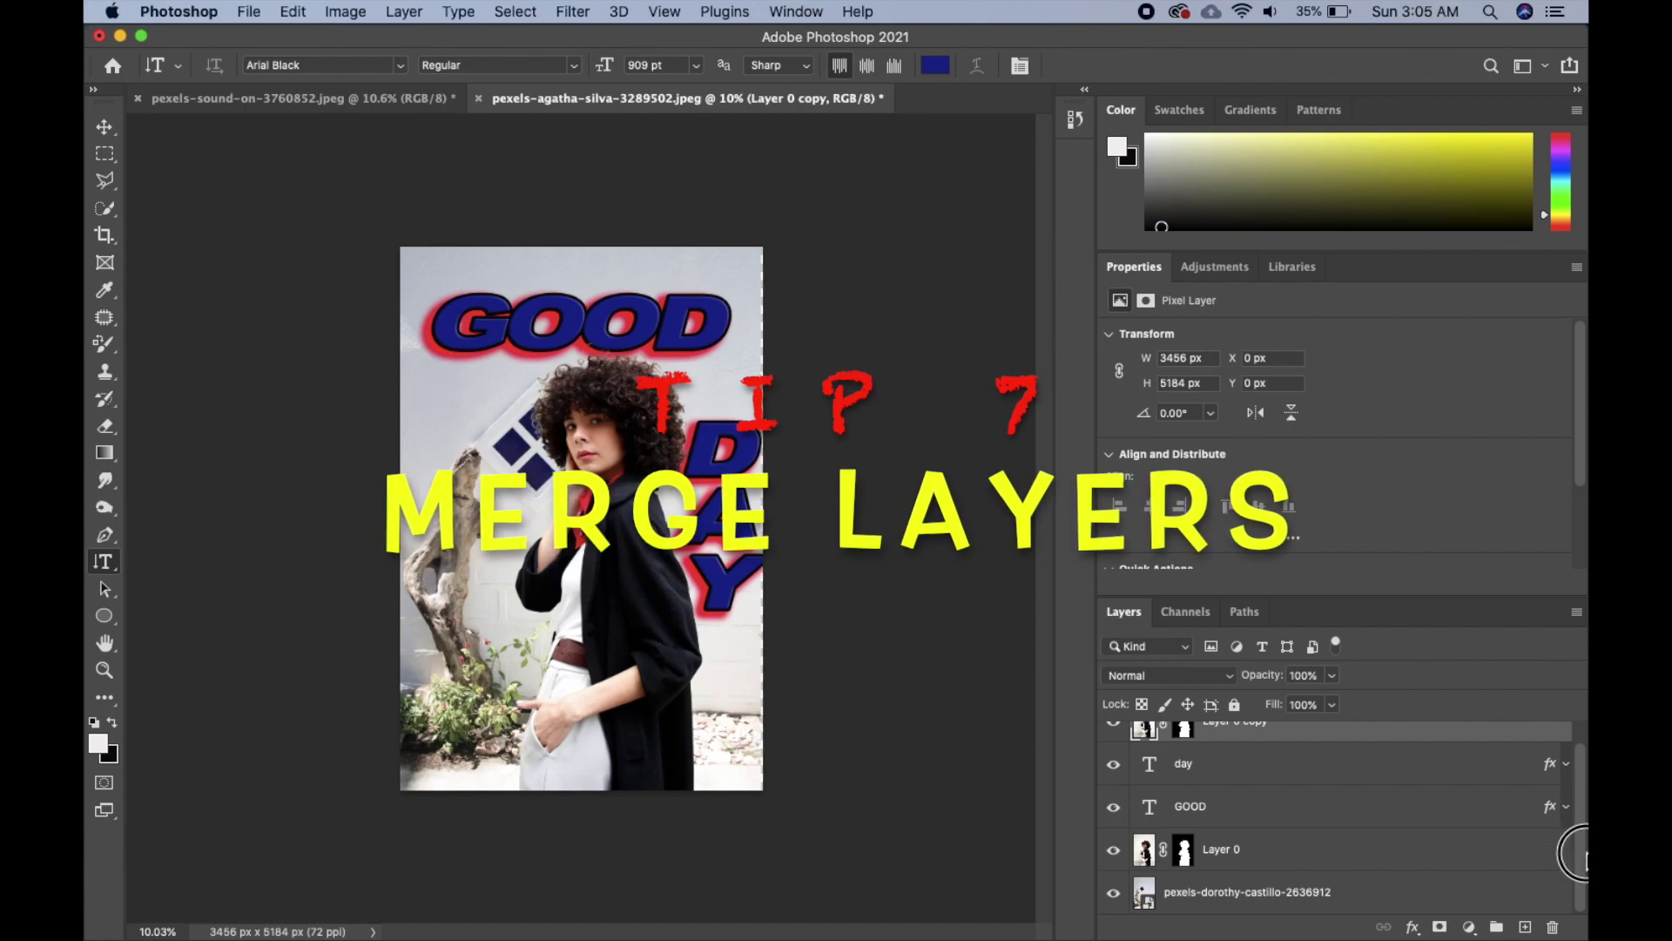
pyautogui.moveTo(1584, 858); pyautogui.dragTo(1586, 760)
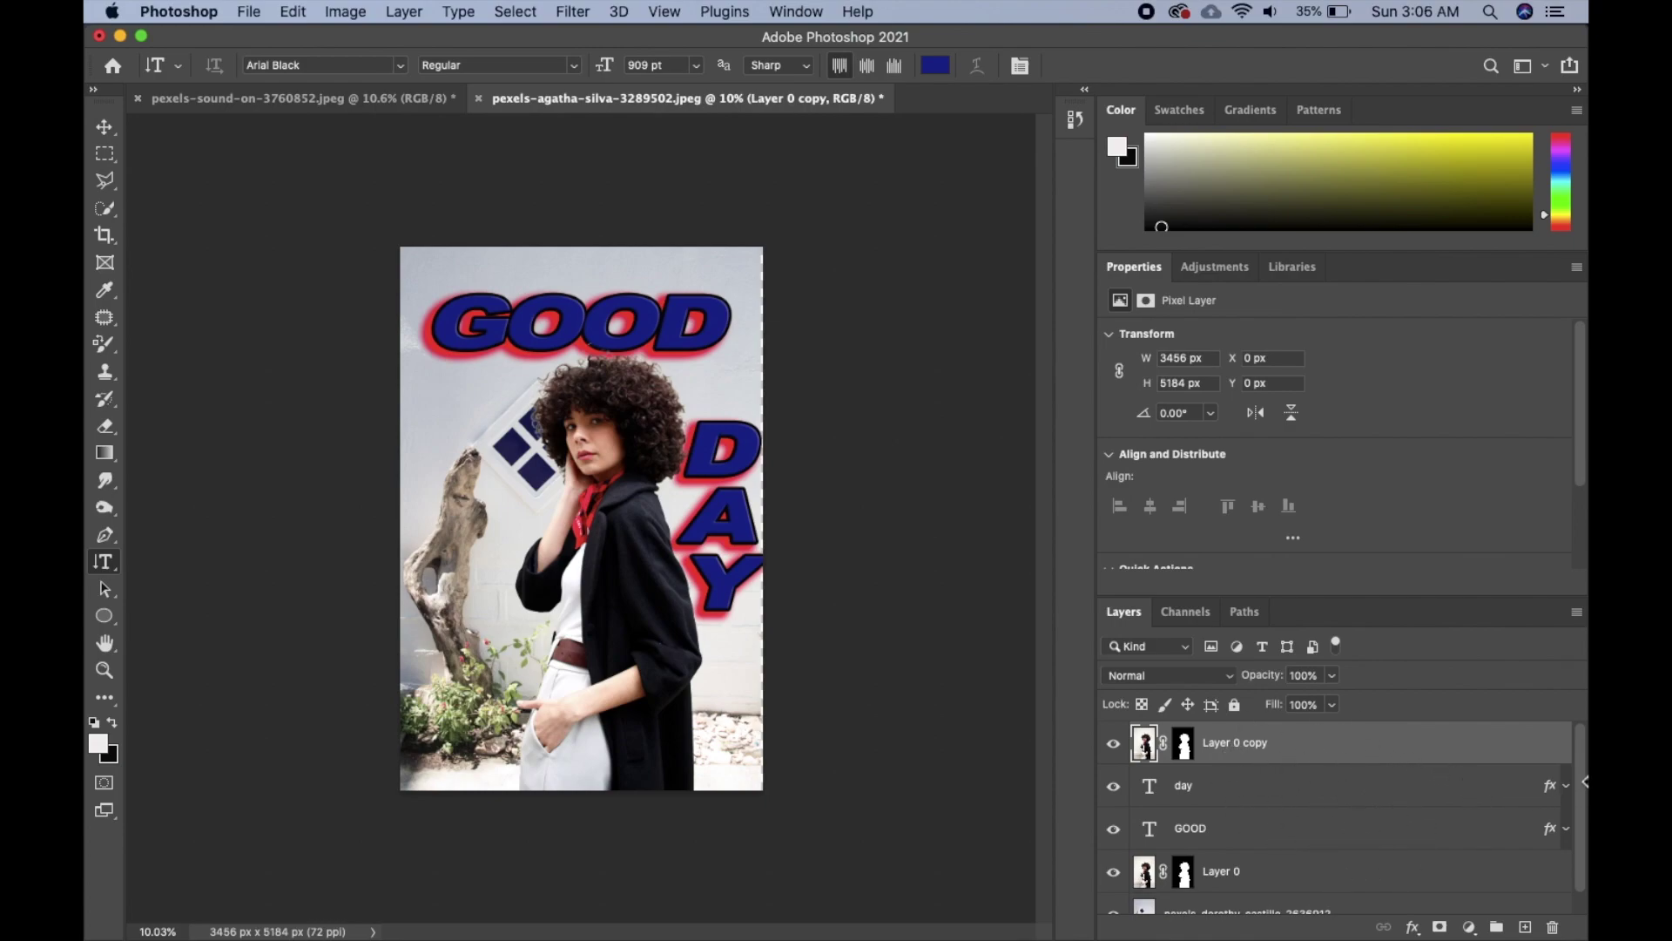
# Step: Select Layer 0 copy, stamp all visible layers into a new layer above it, and hide that stamped layer
pyautogui.moveTo(1583, 793); pyautogui.dragTo(1575, 744)
pyautogui.click(1392, 795)
pyautogui.click(1400, 867)
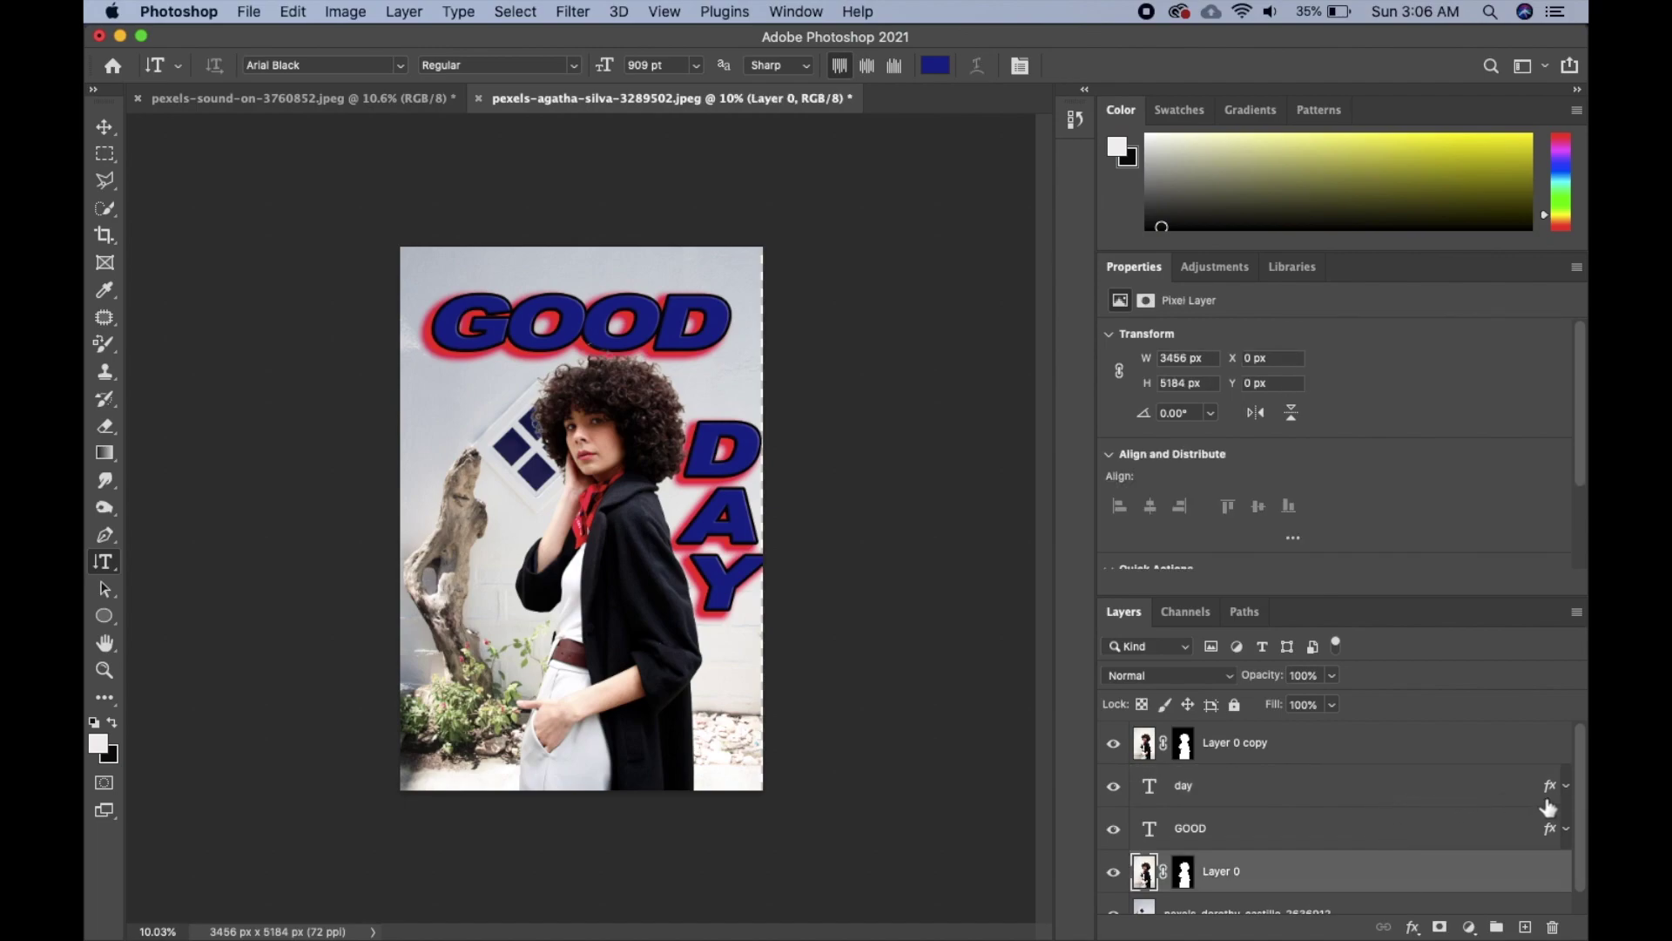
pyautogui.click(1438, 752)
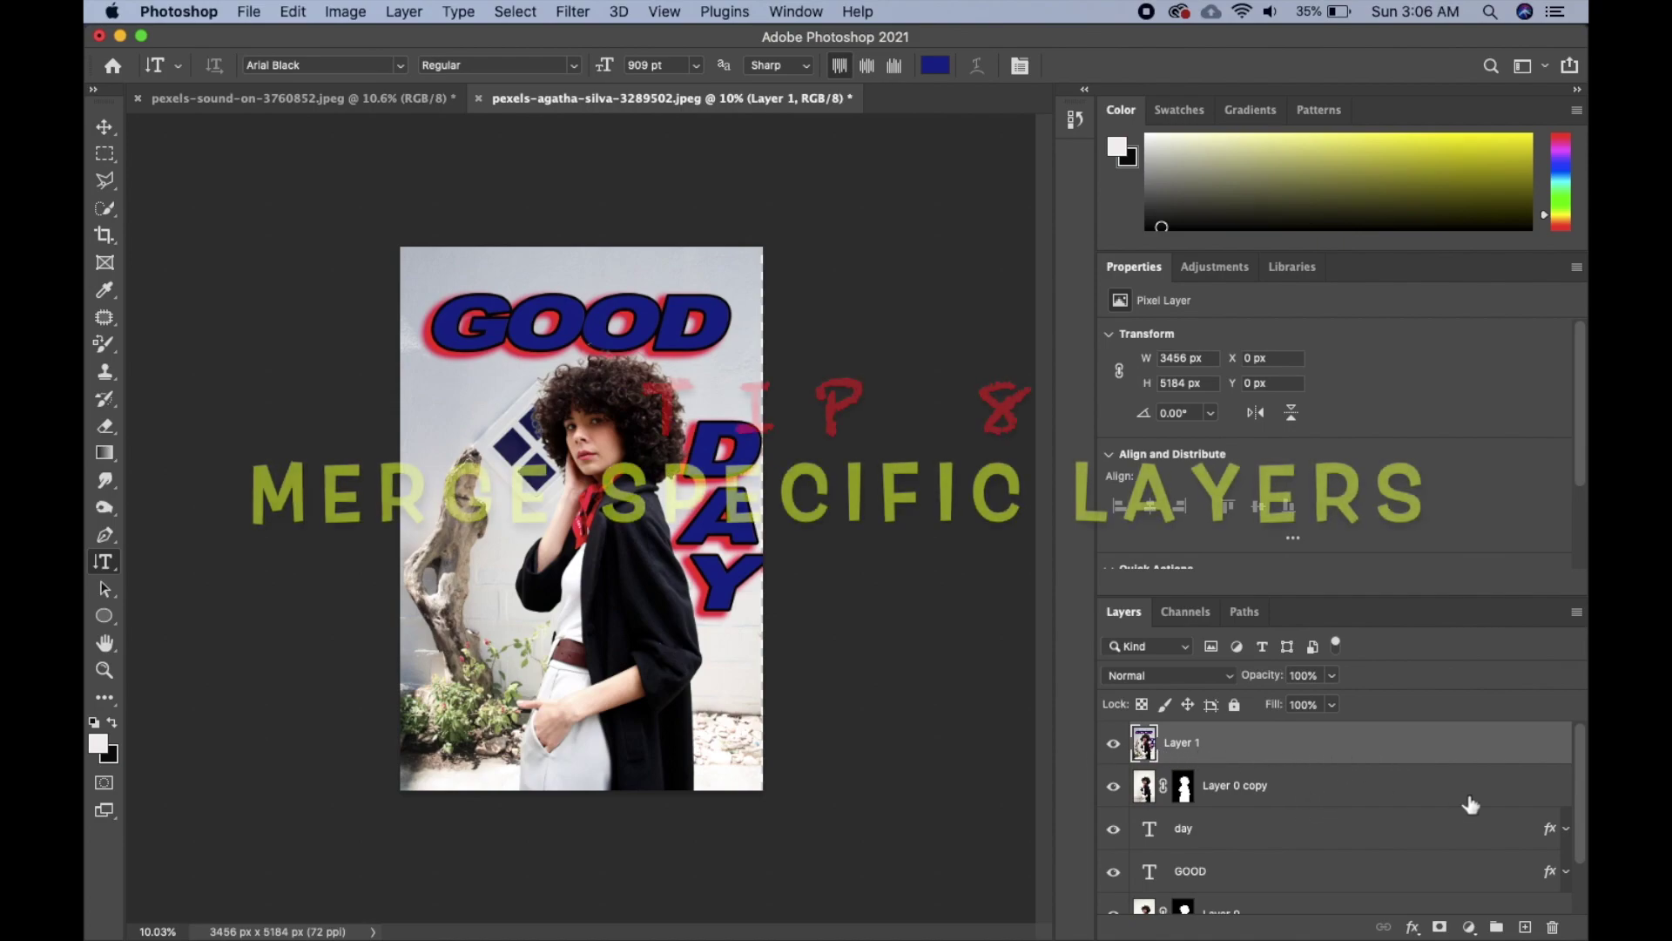
pyautogui.scroll(-3, 1579, 758)
pyautogui.scroll(3, 1584, 745)
pyautogui.click(1113, 743)
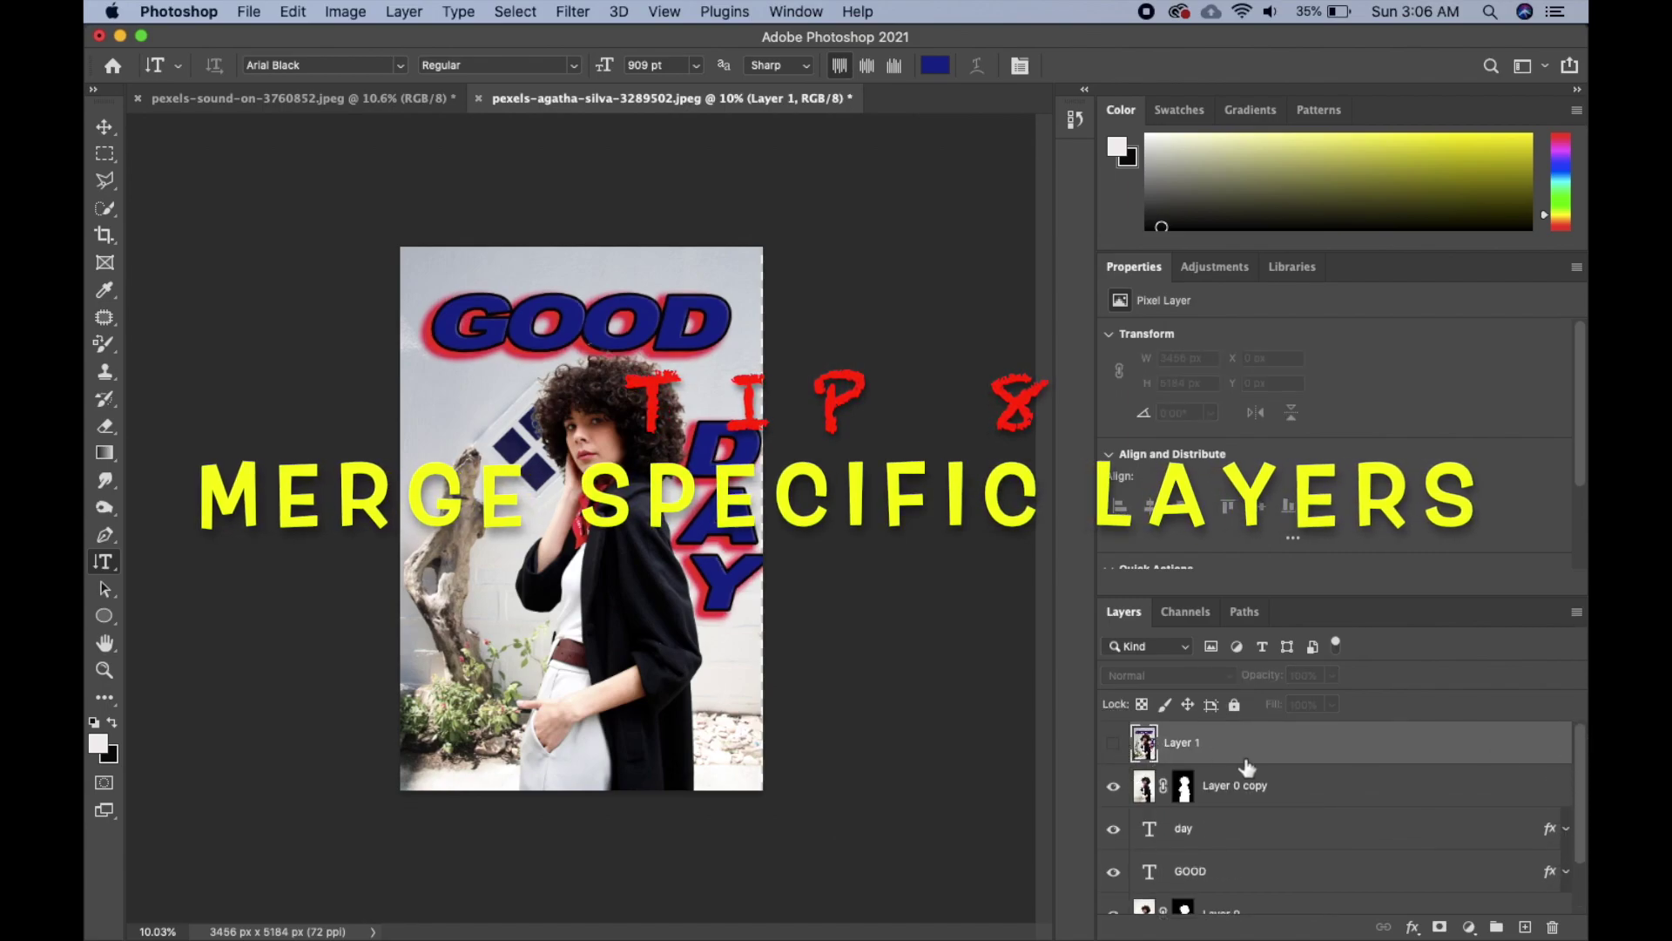
pyautogui.moveTo(1583, 765)
pyautogui.mouseDown()
pyautogui.moveTo(1583, 749)
pyautogui.moveTo(1585, 828)
pyautogui.moveTo(1585, 756)
pyautogui.mouseUp()
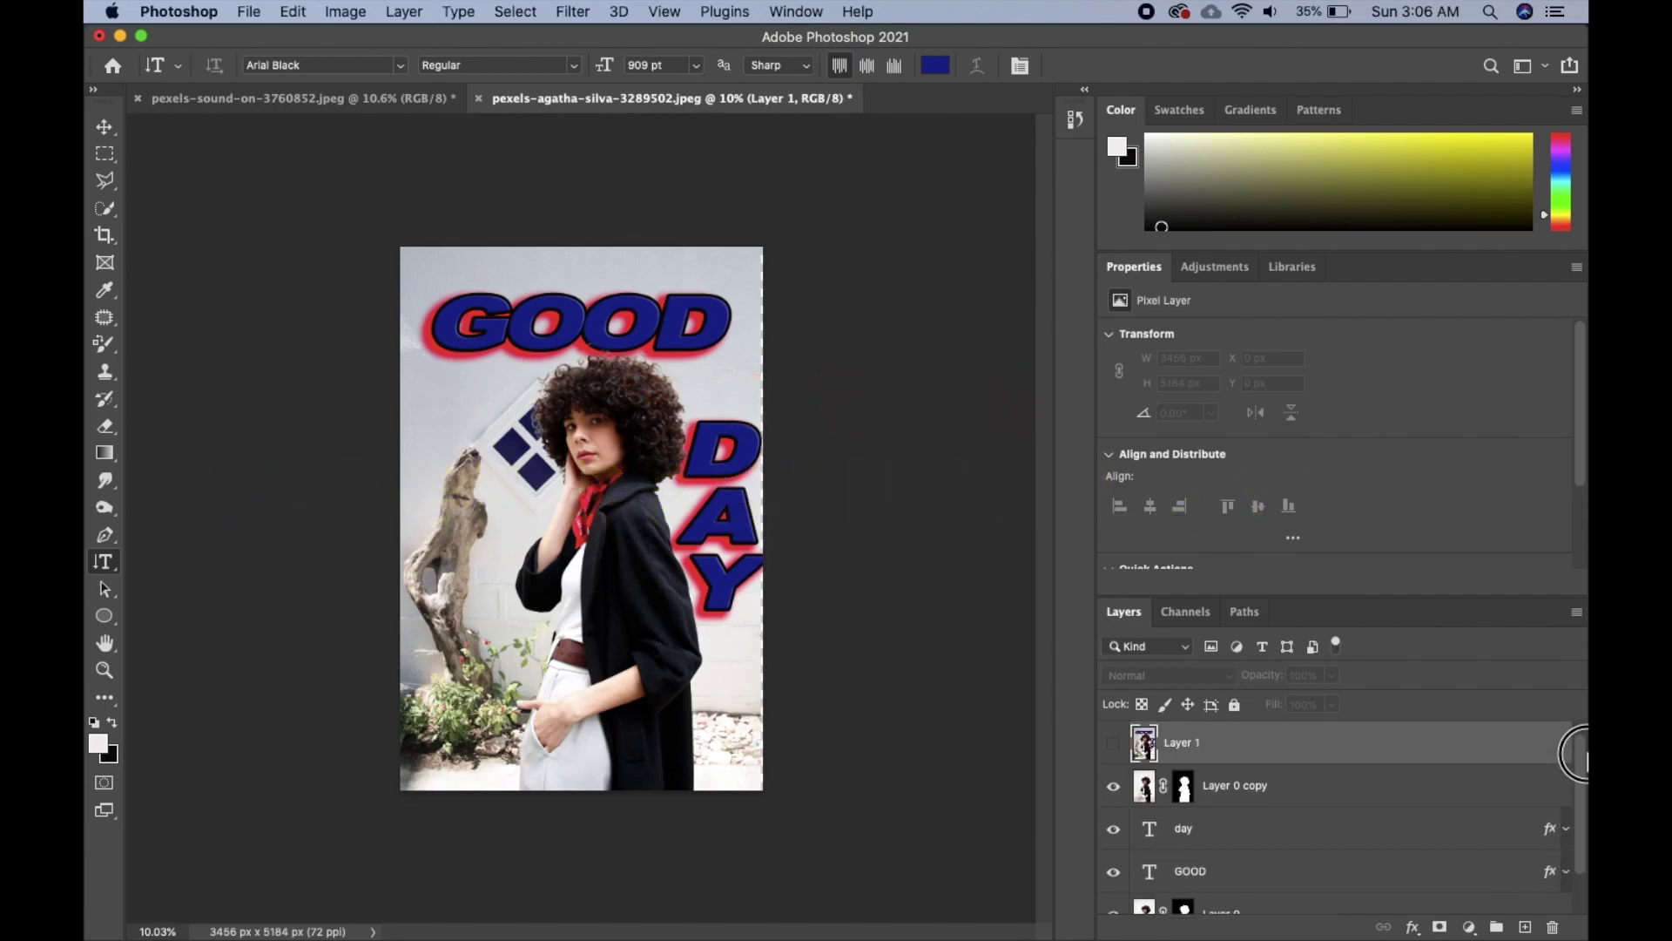
# Step: Merge copies of the pexels-dorothy-castillo-2636912 background, Layer 0, day and Layer 0 copy into a new layer, leaving GOOD out
pyautogui.moveTo(1583, 751); pyautogui.dragTo(1584, 845)
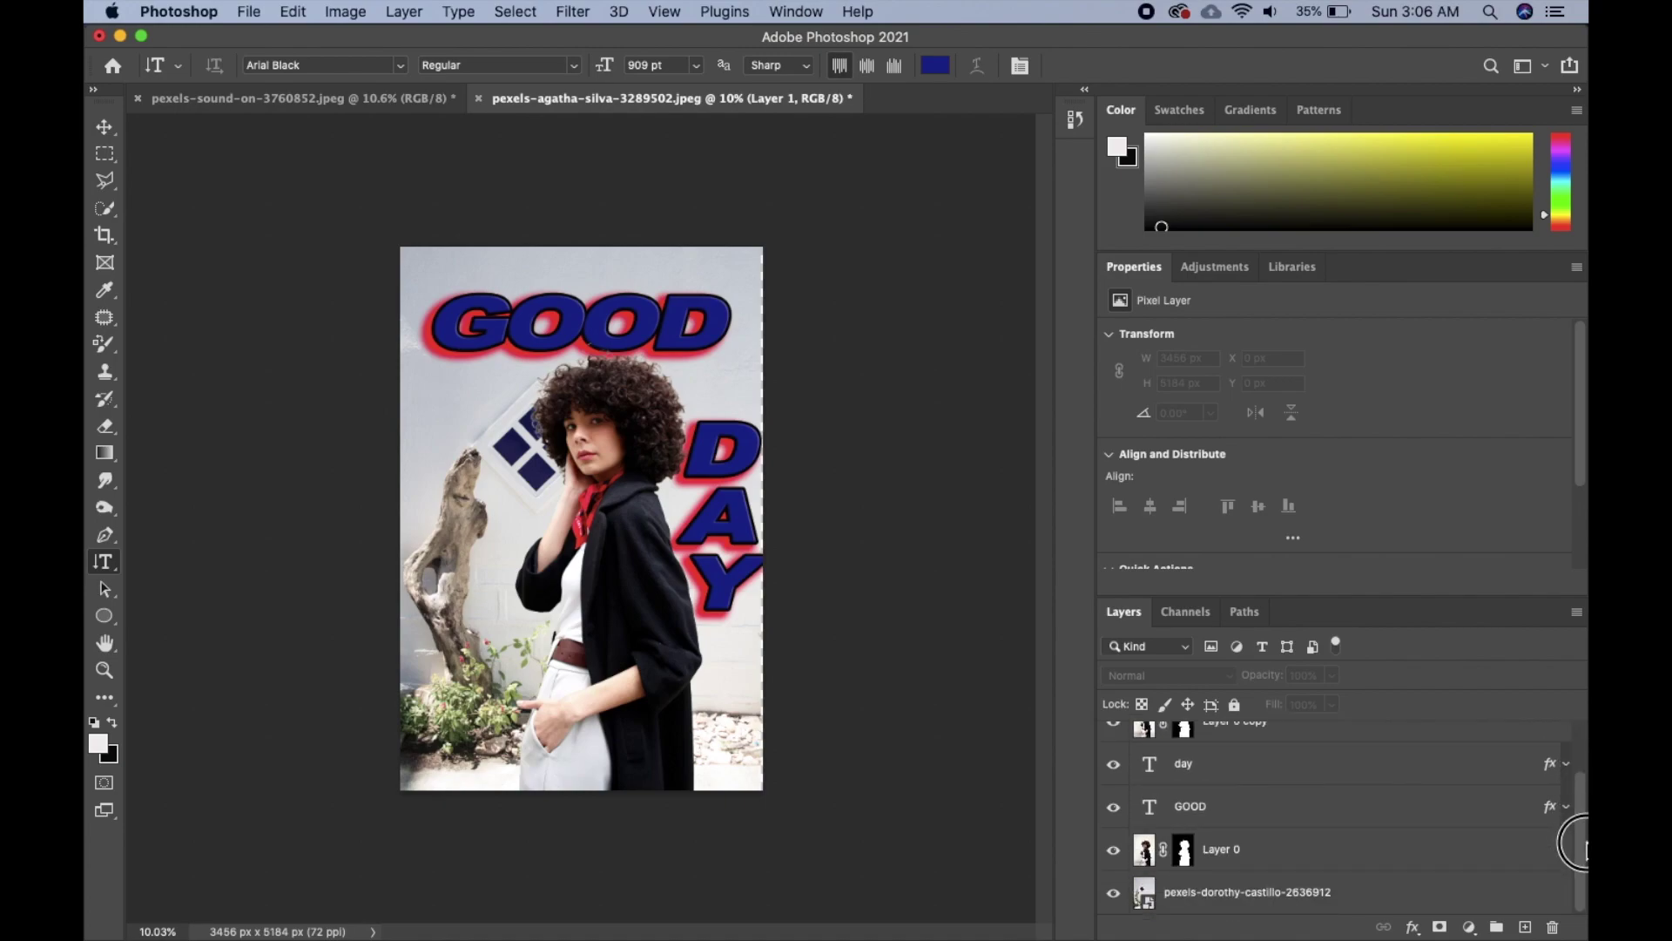
pyautogui.click(1324, 896)
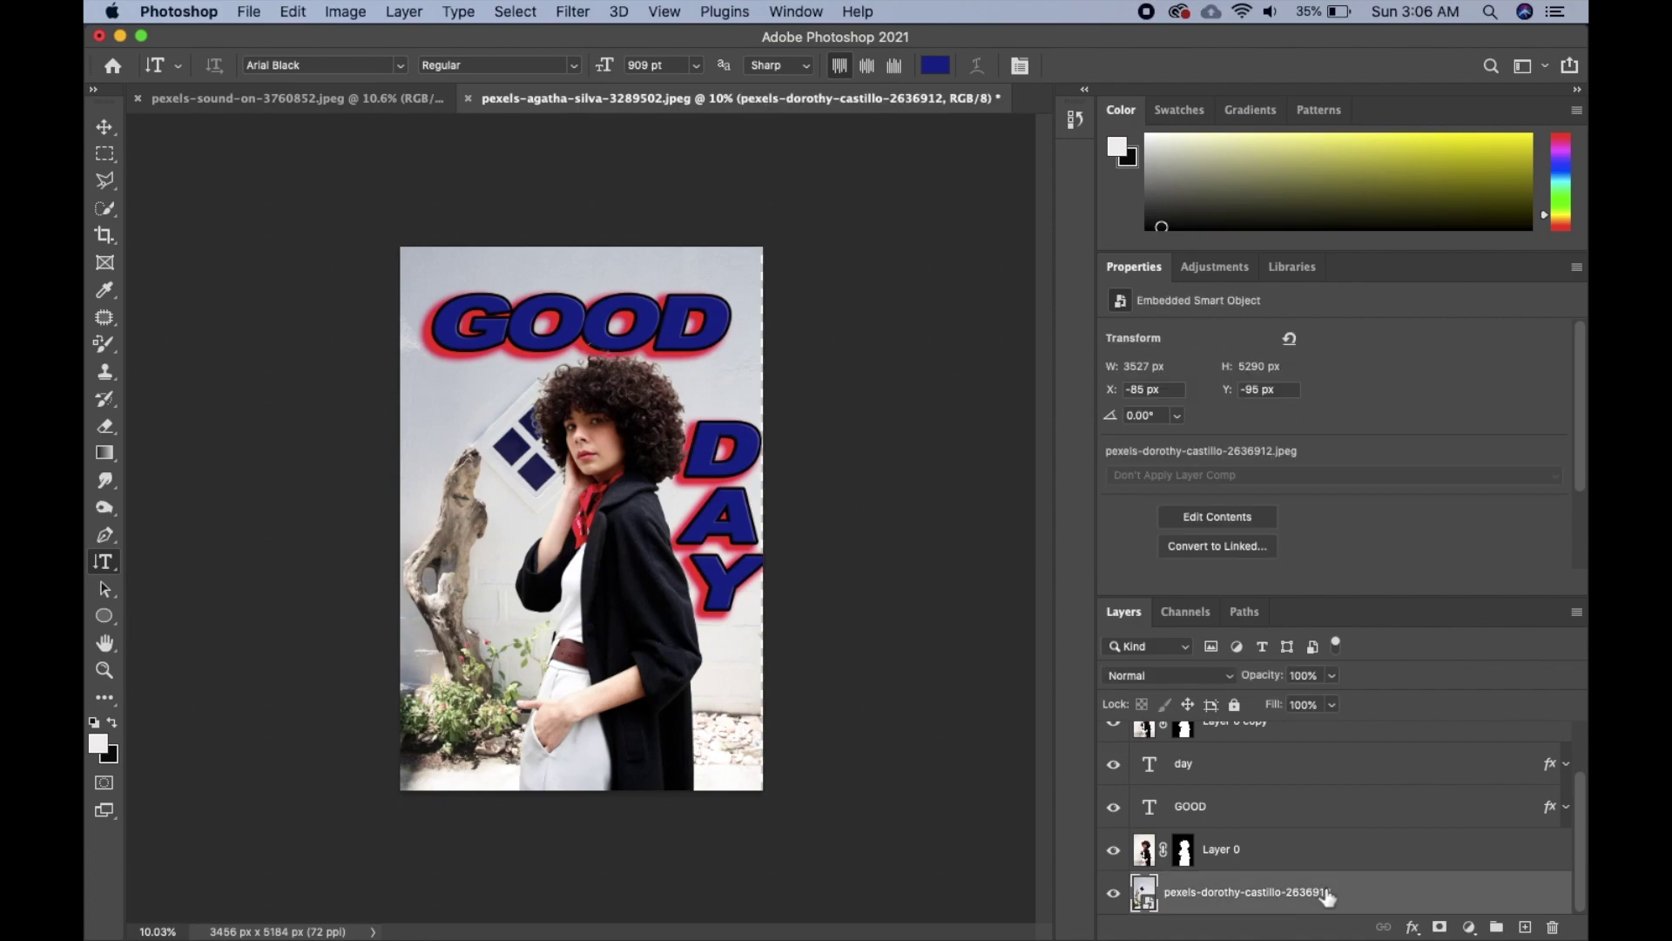
pyautogui.keyDown('shift'); pyautogui.click(1348, 858); pyautogui.keyUp('shift')
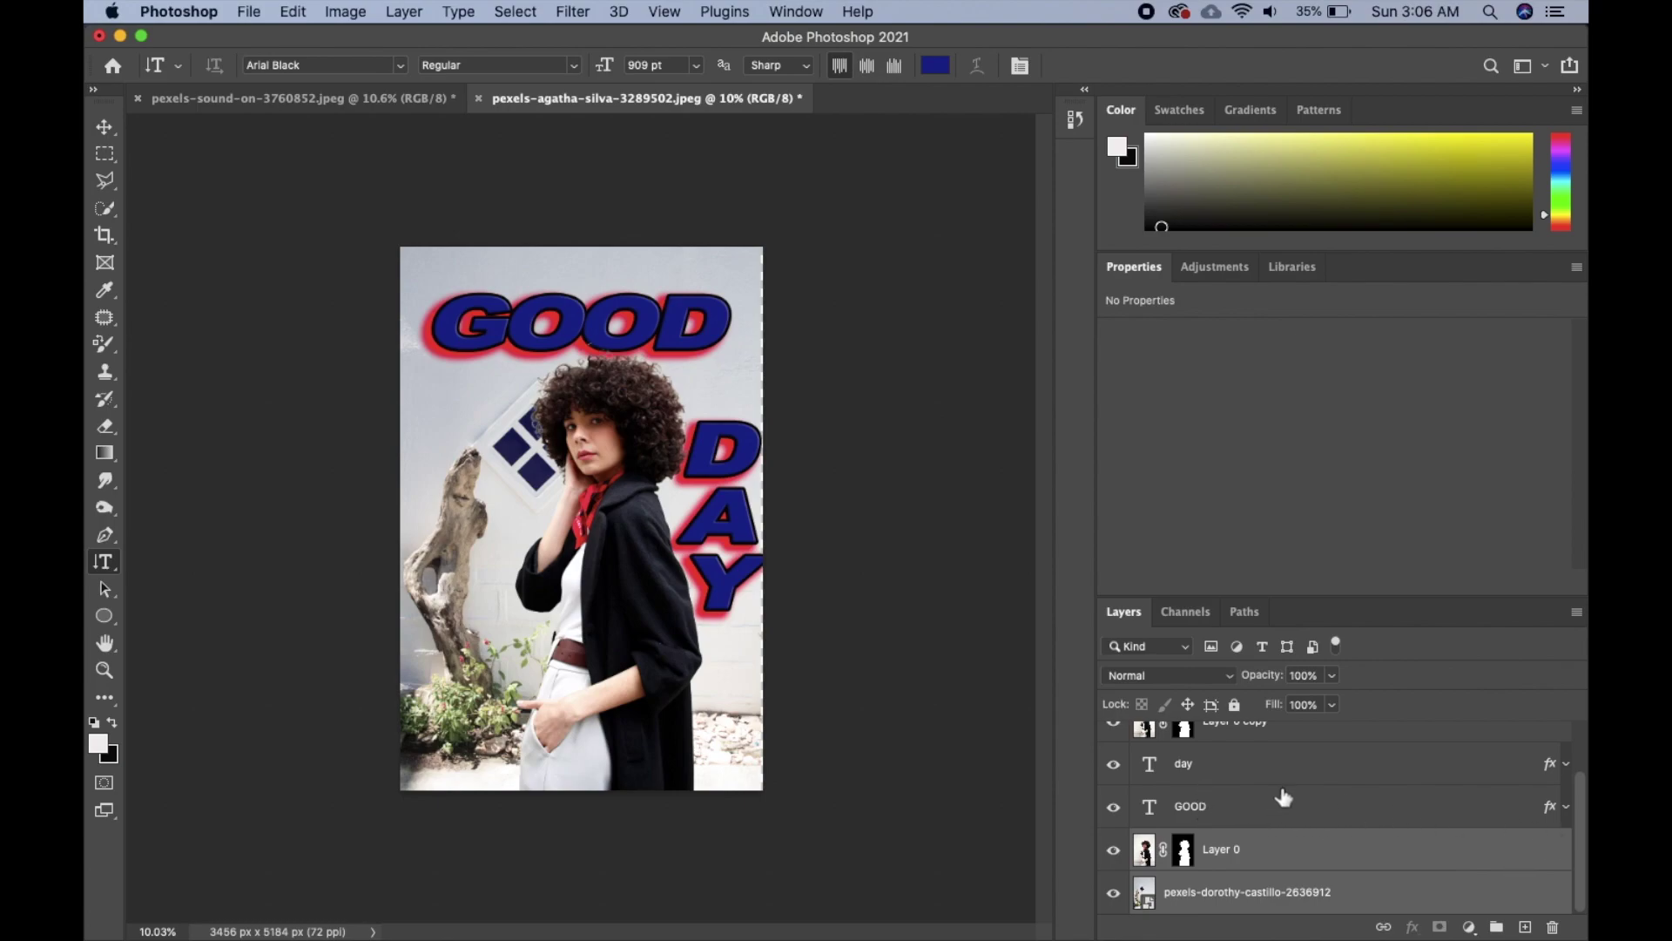
pyautogui.keyDown('super'); pyautogui.click(1325, 763); pyautogui.keyUp('super')
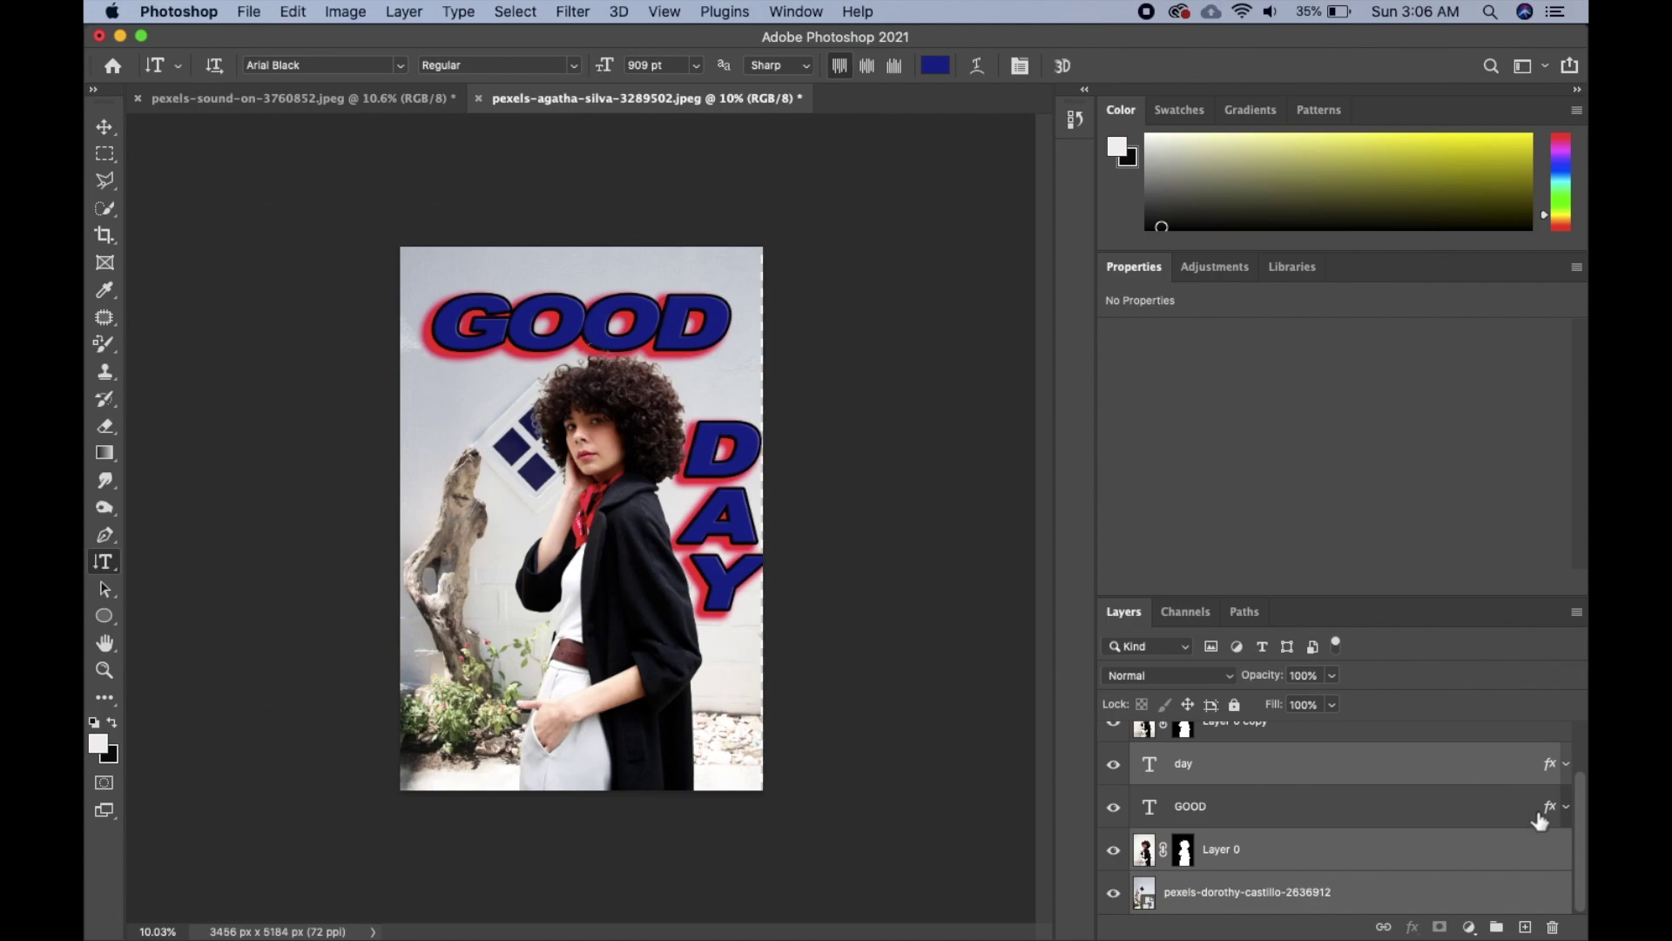
pyautogui.scroll(1, 1582, 801)
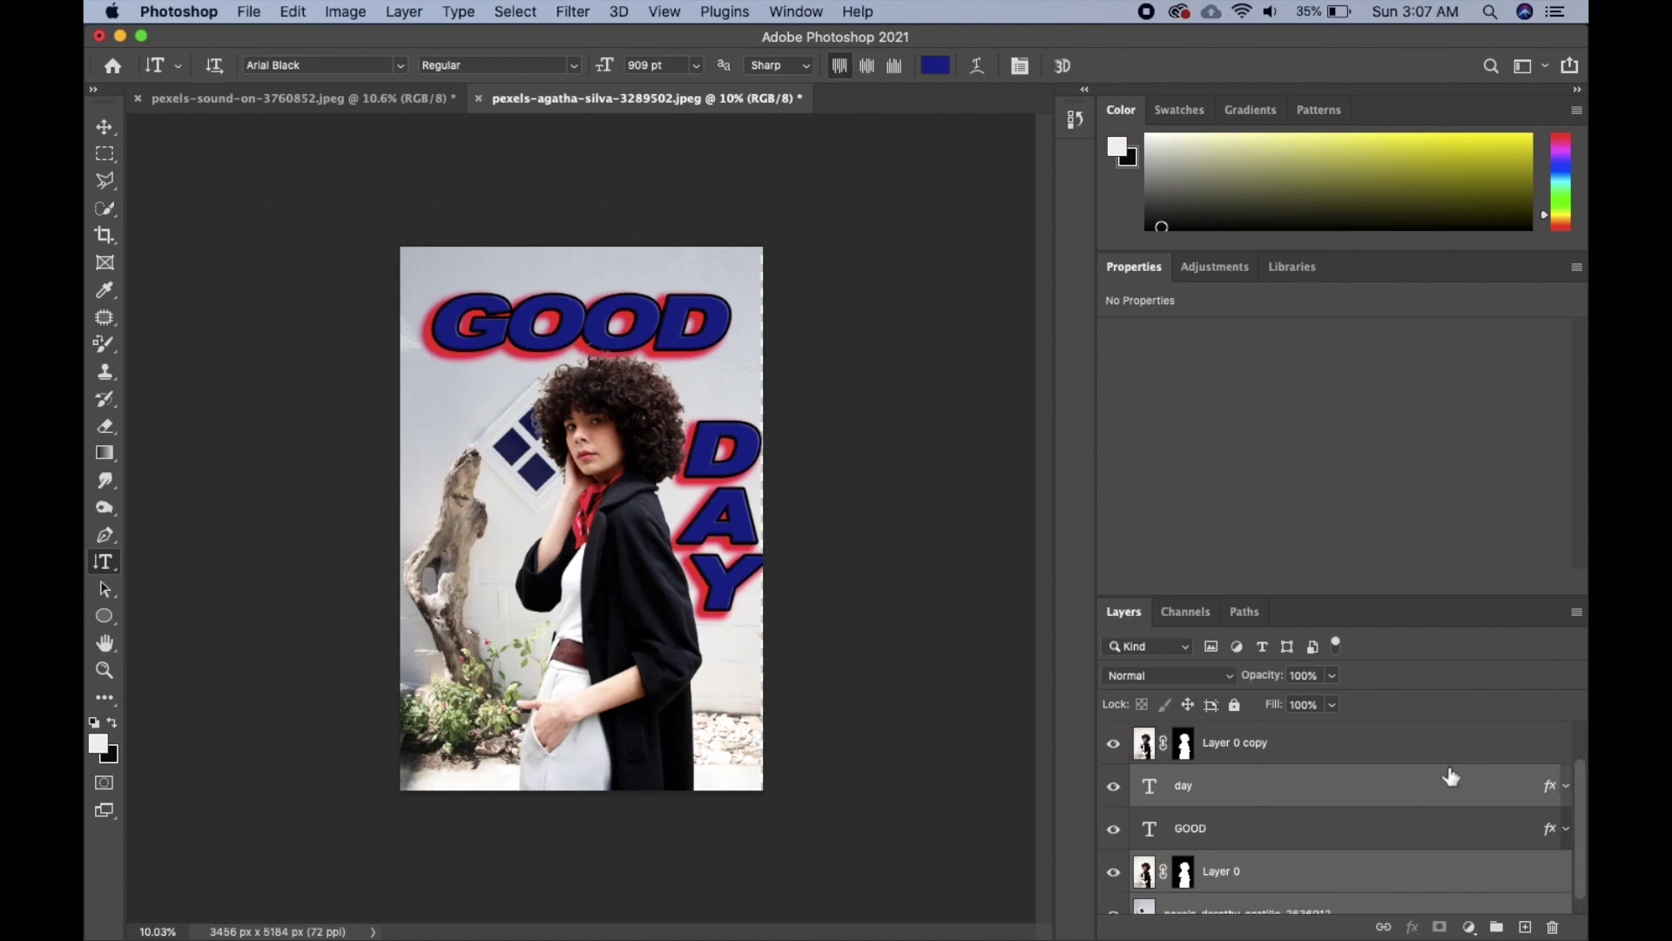
pyautogui.keyDown('super'); pyautogui.click(1335, 751); pyautogui.keyUp('super')
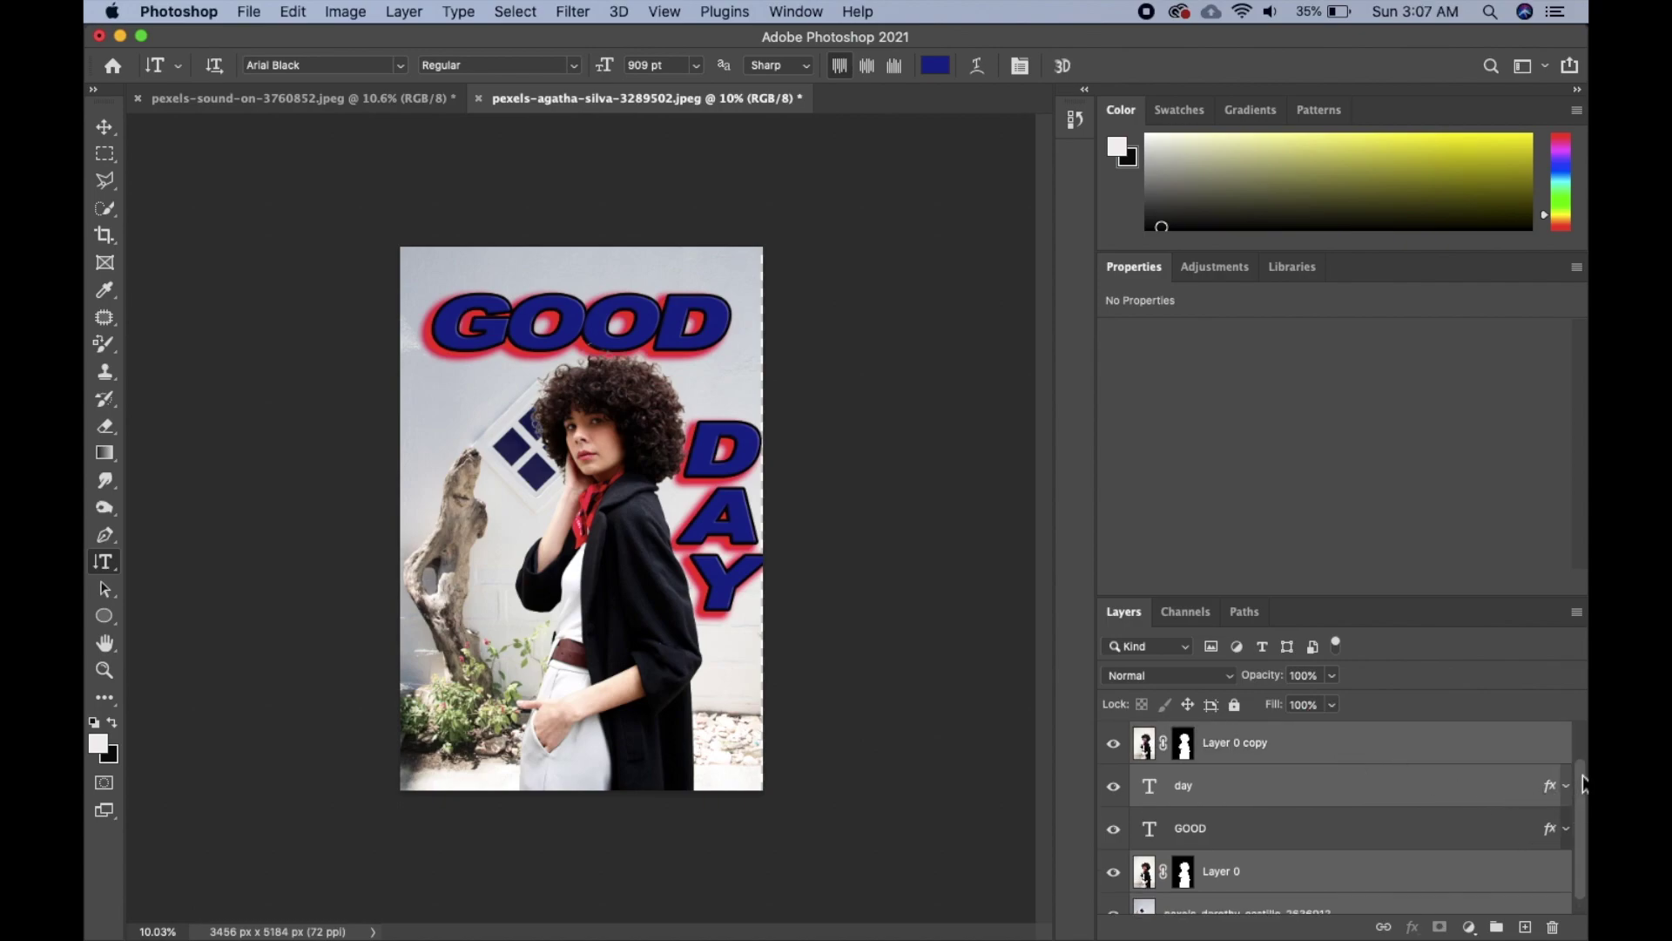
pyautogui.press('super+alt+e')
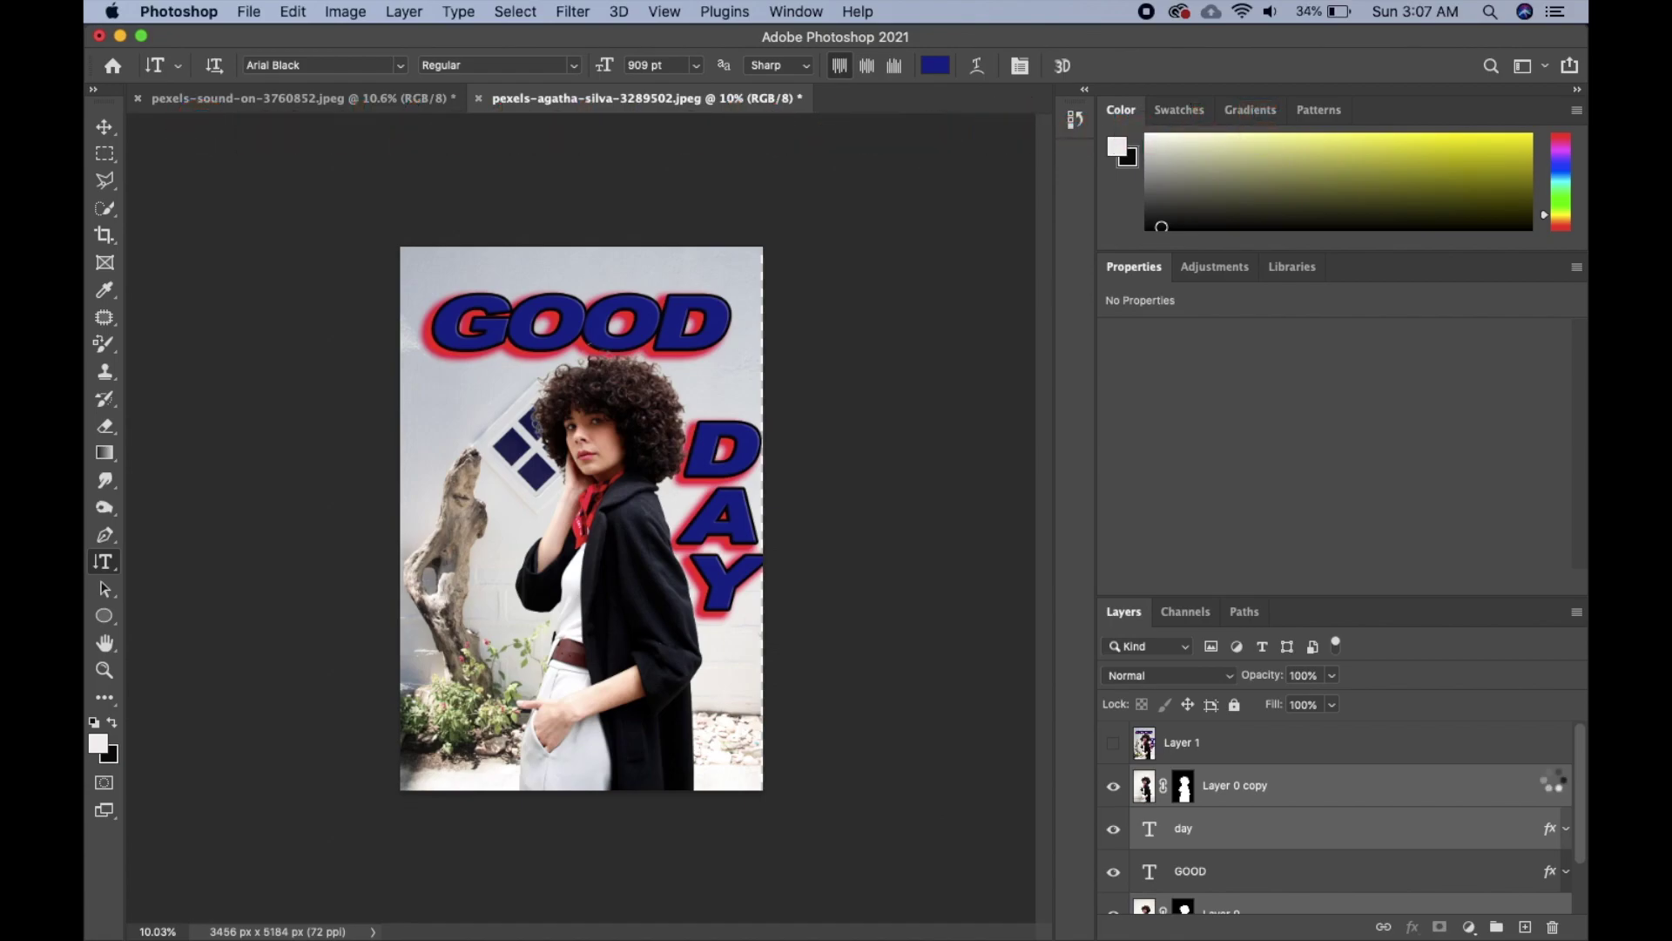
pyautogui.press('super+alt+e')
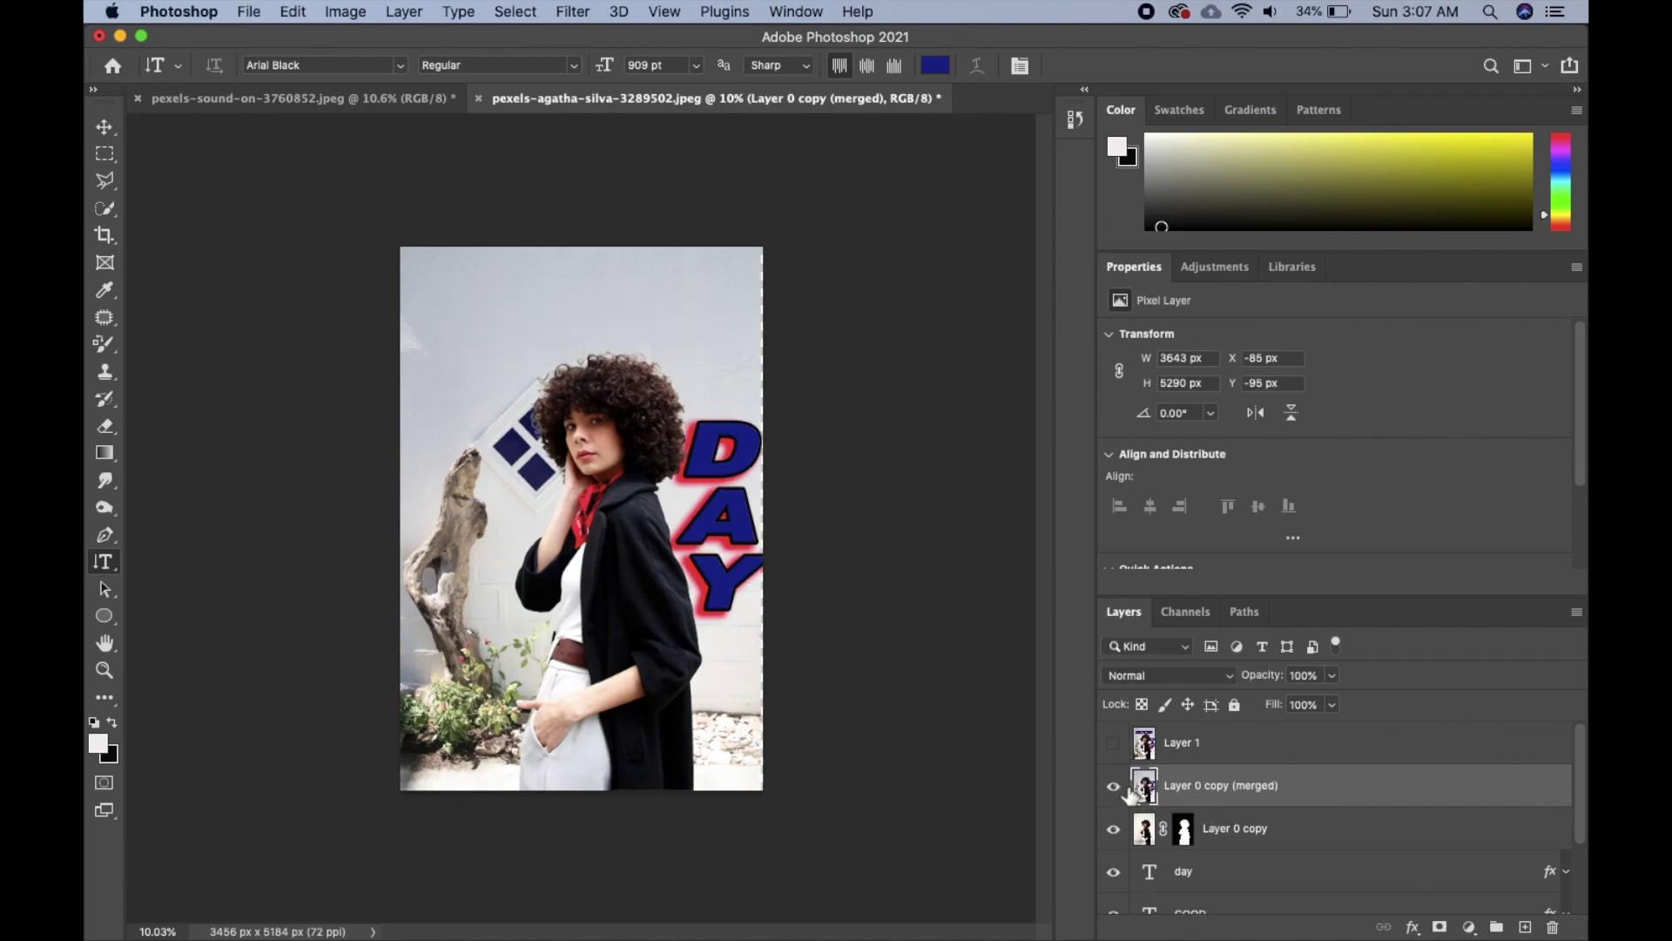
# Step: Toggle Layer 1's visibility to compare it with the partial merge, then leave Layer 1 visible and selected
pyautogui.moveTo(1581, 790)
pyautogui.mouseDown()
pyautogui.moveTo(1576, 836)
pyautogui.moveTo(1584, 779)
pyautogui.mouseUp()
pyautogui.click(1114, 743)
pyautogui.click(1114, 745)
pyautogui.moveTo(1578, 797)
pyautogui.mouseDown()
pyautogui.moveTo(1573, 867)
pyautogui.moveTo(1576, 767)
pyautogui.mouseUp()
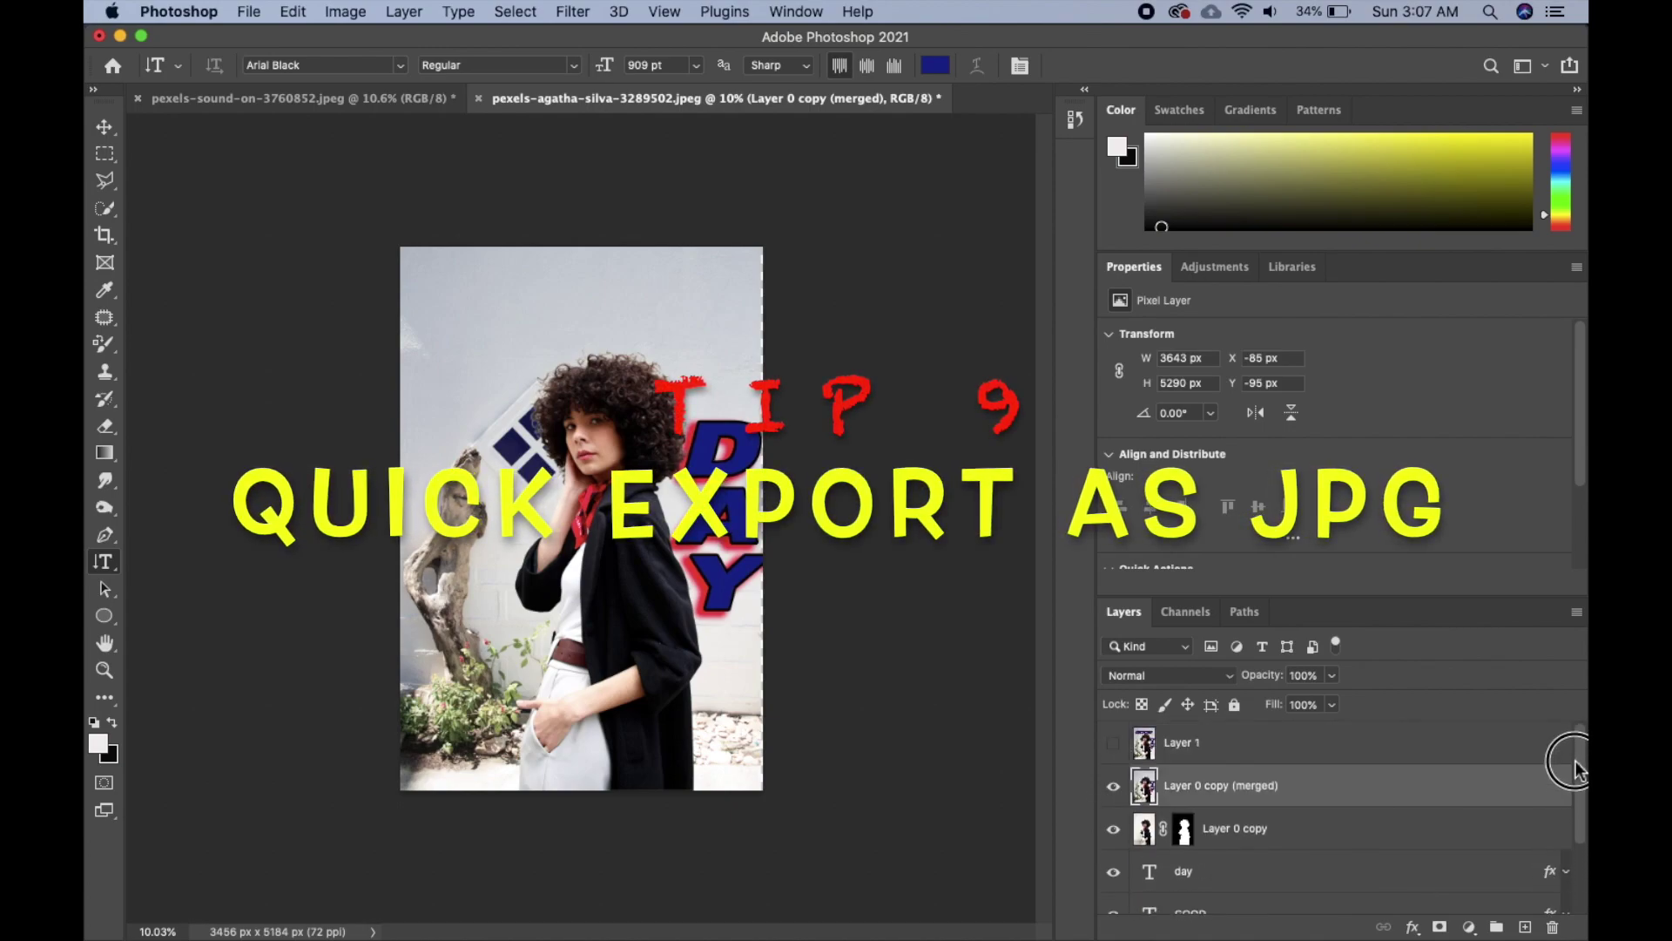
pyautogui.click(1113, 743)
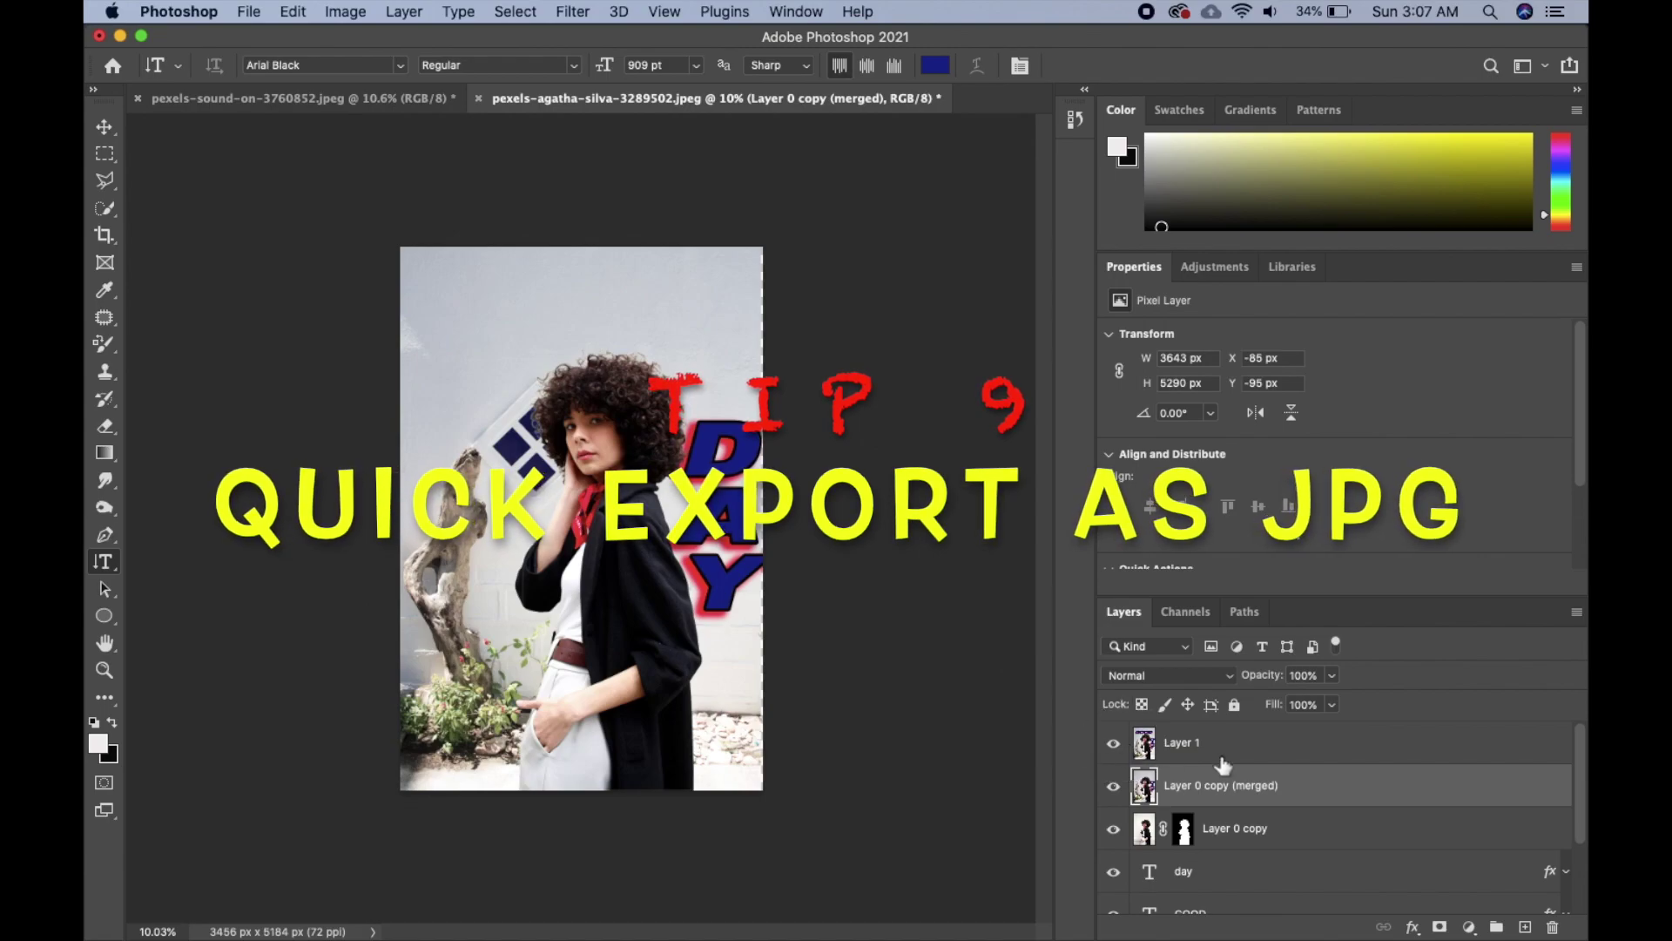
pyautogui.click(1290, 761)
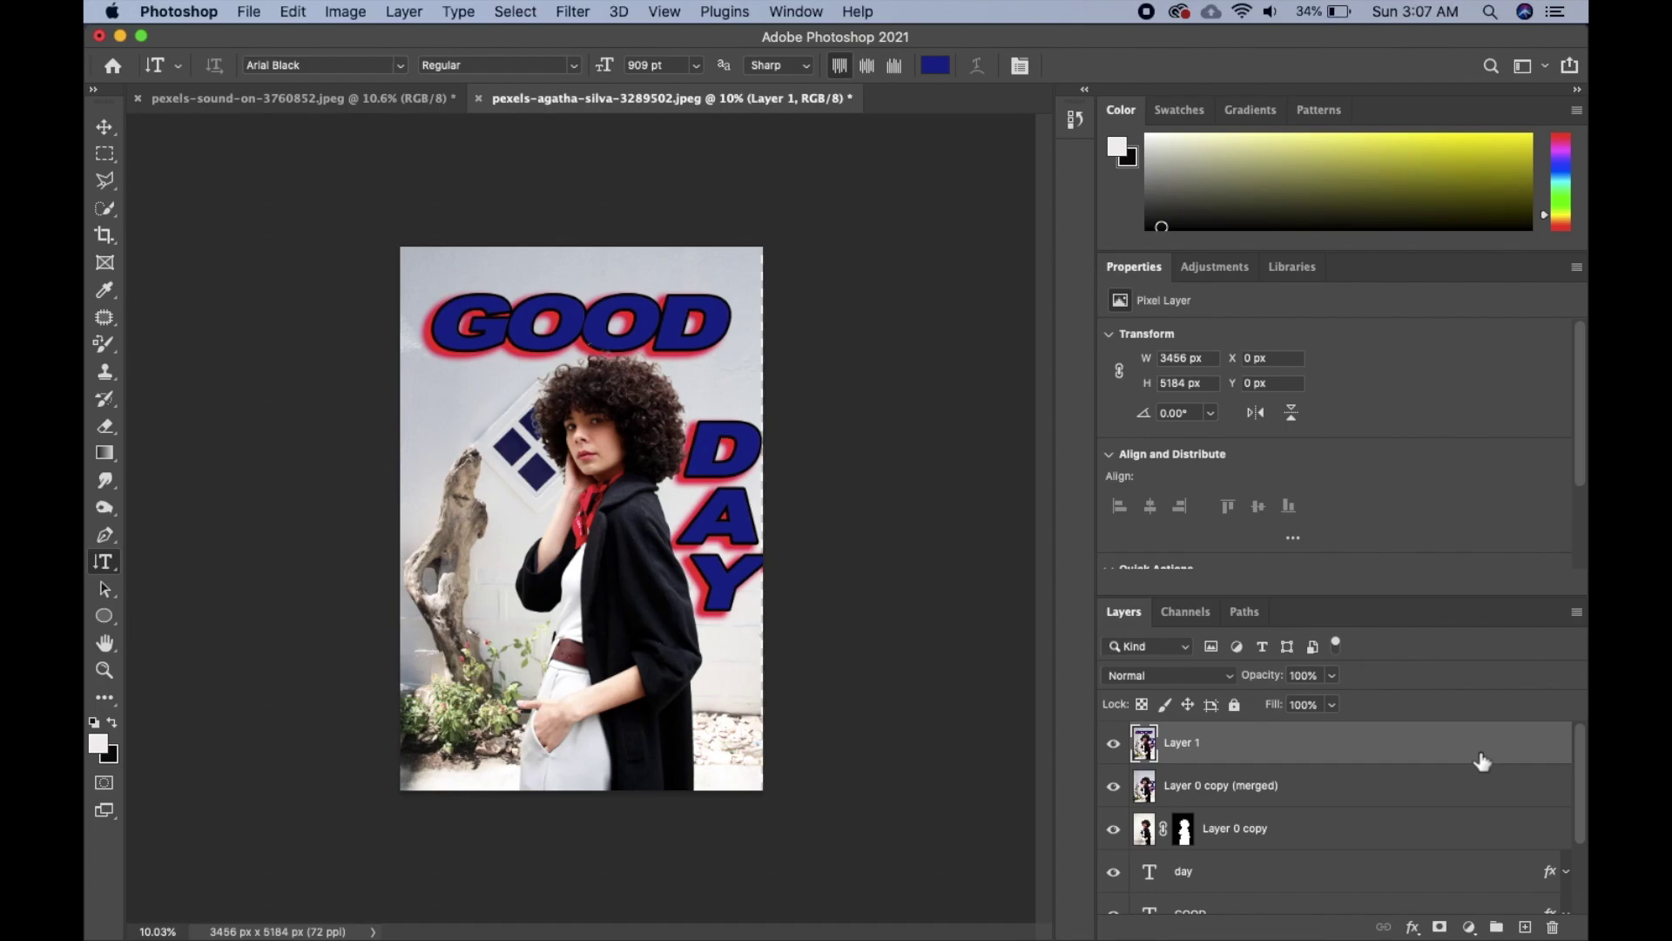
pyautogui.press('super+shift+s')
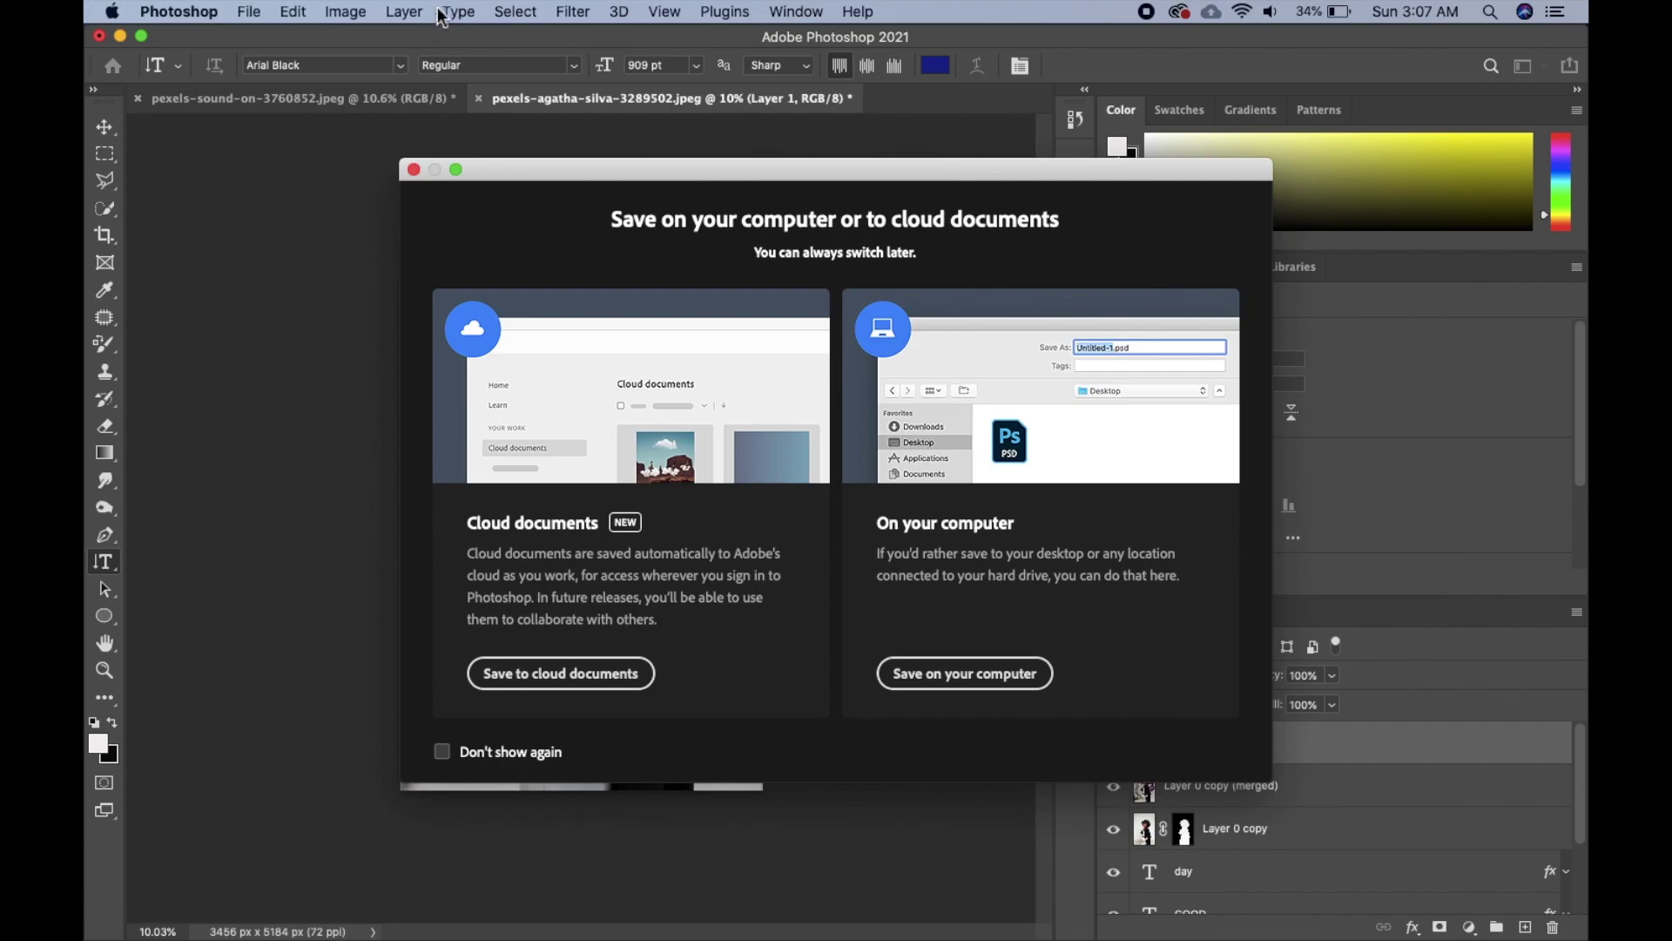
pyautogui.click(414, 169)
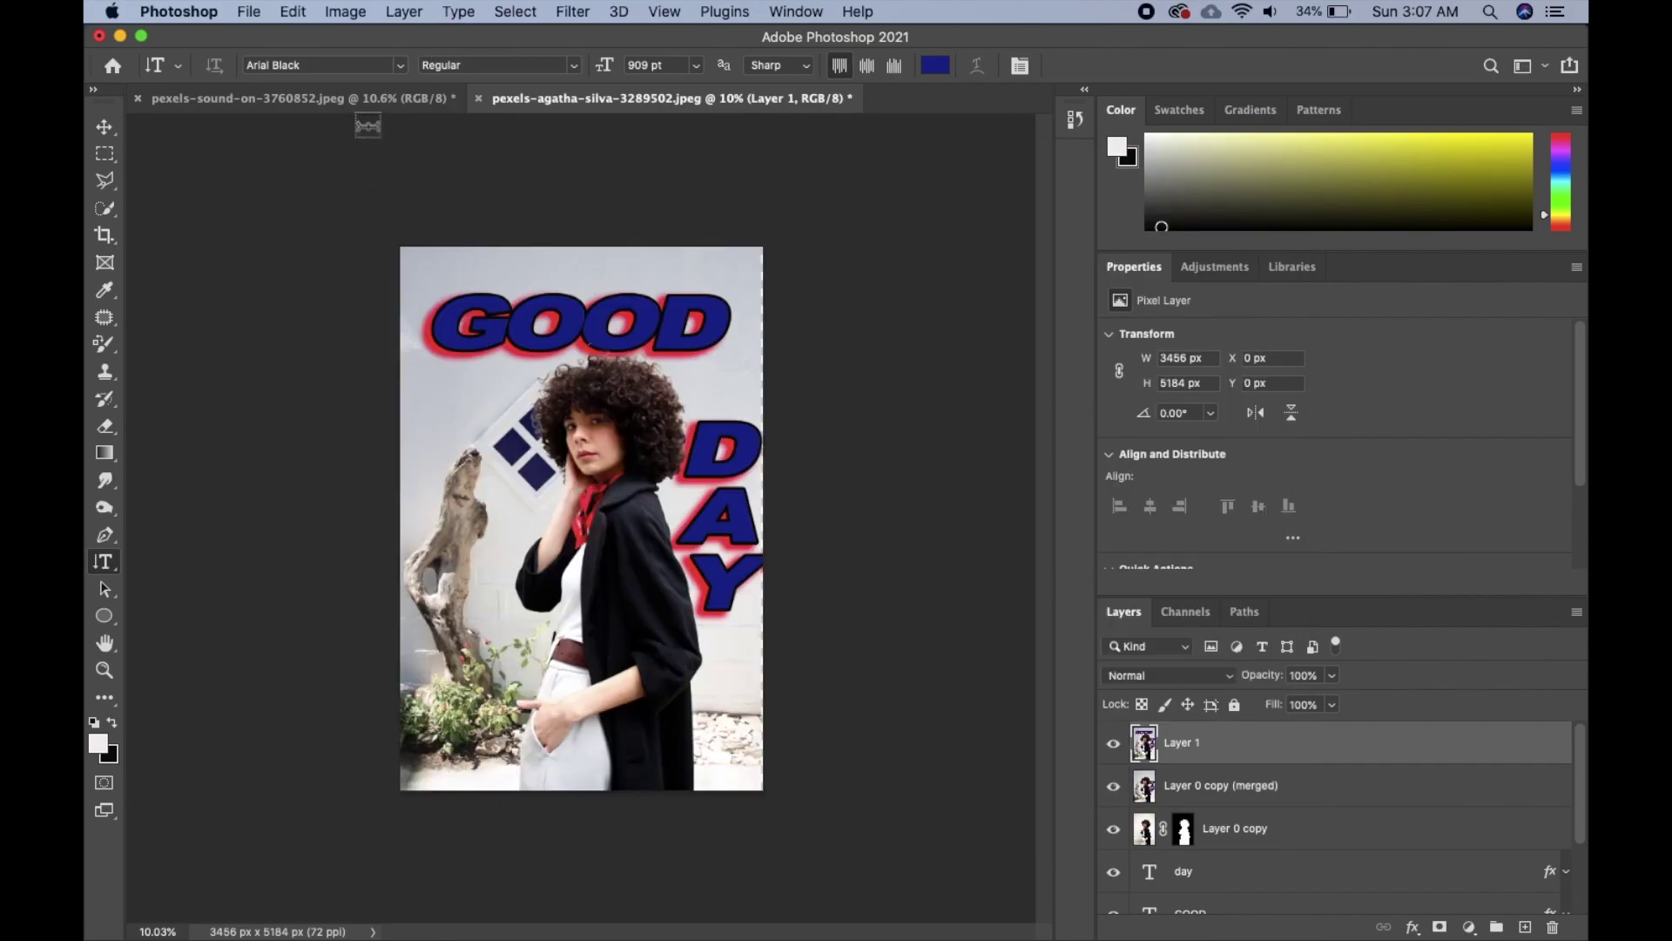
pyautogui.click(249, 11)
pyautogui.moveTo(344, 324)
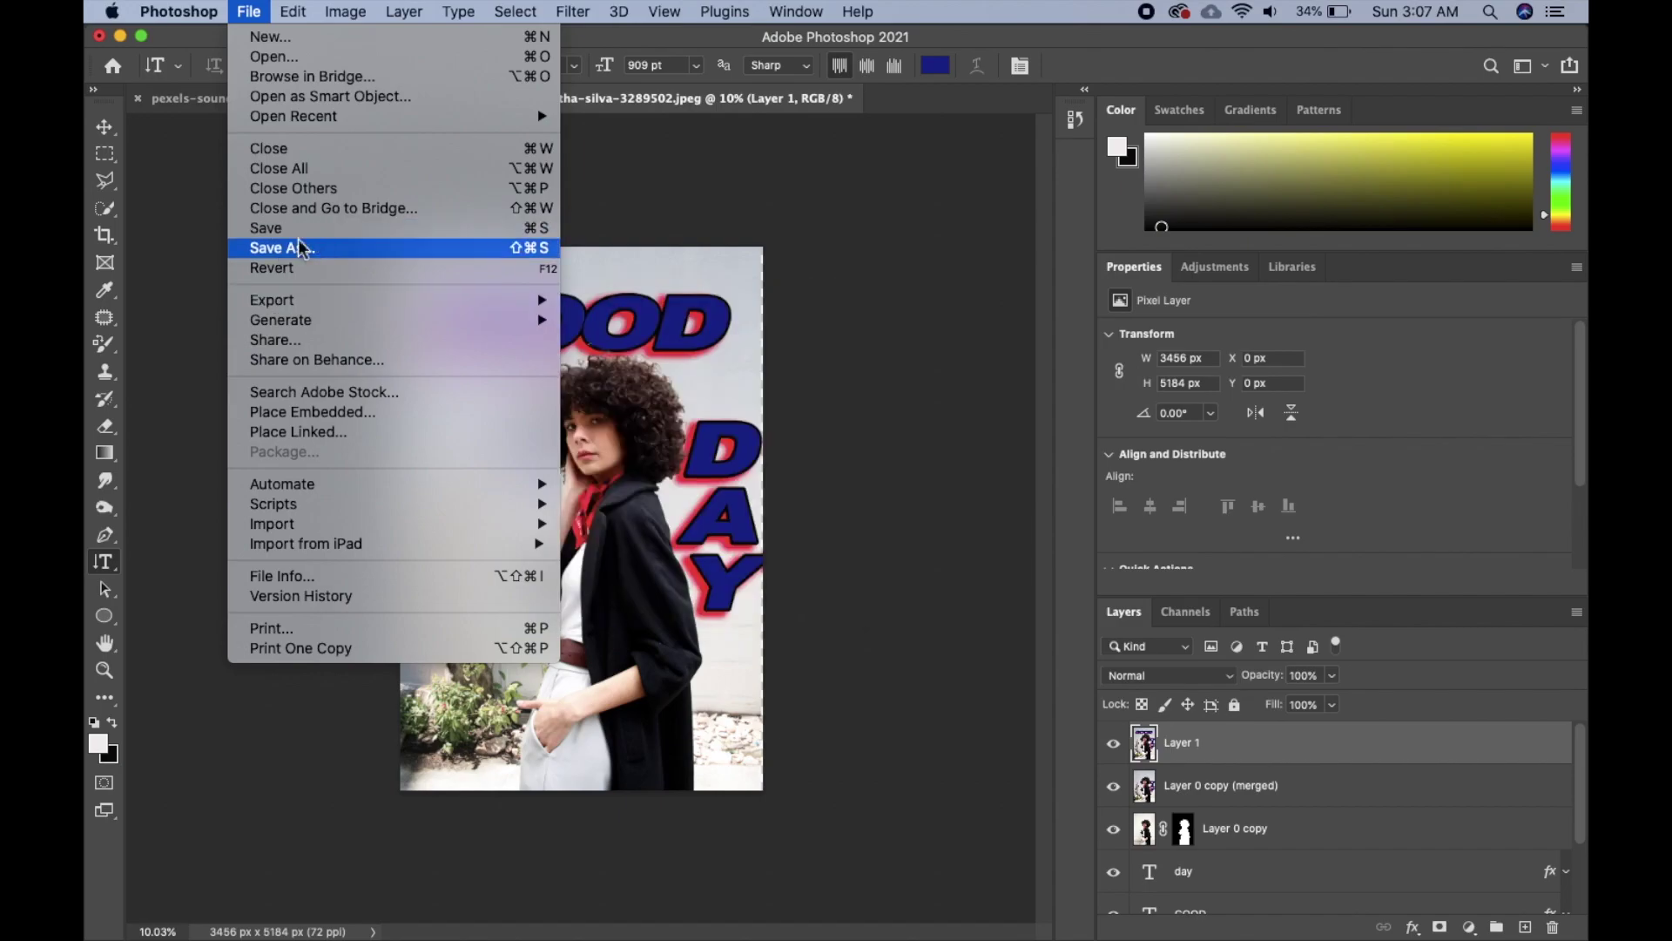
pyautogui.click(960, 566)
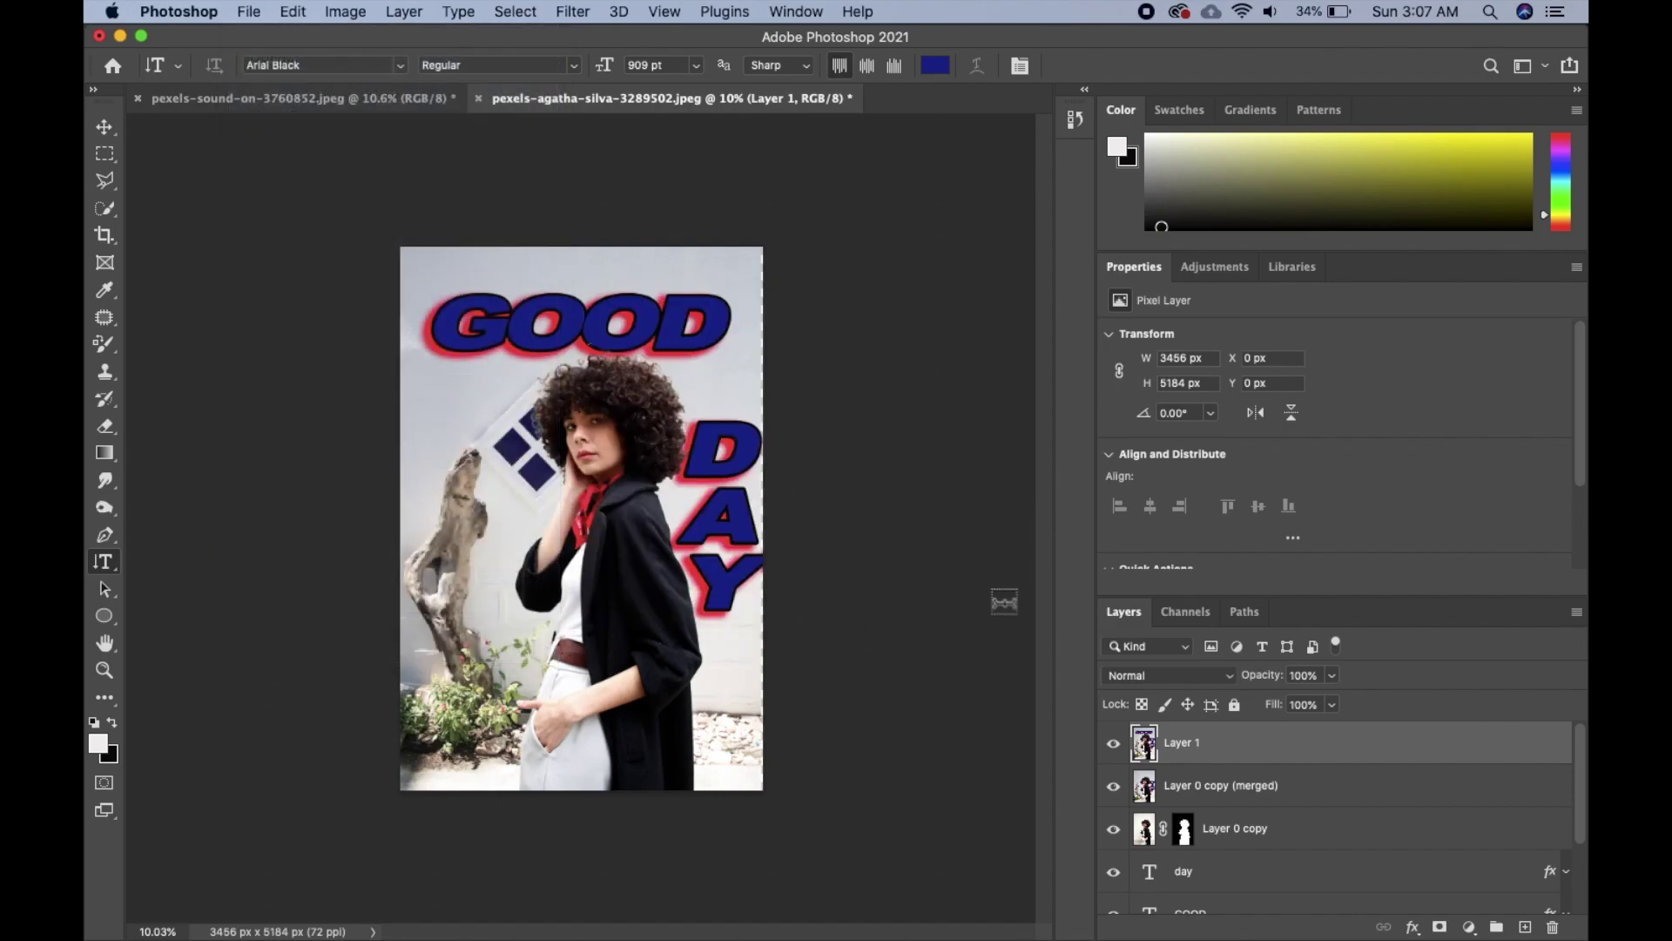
# Step: Switch to the Move tool and check which quick export format is offered for Layer 1
pyautogui.press('v')
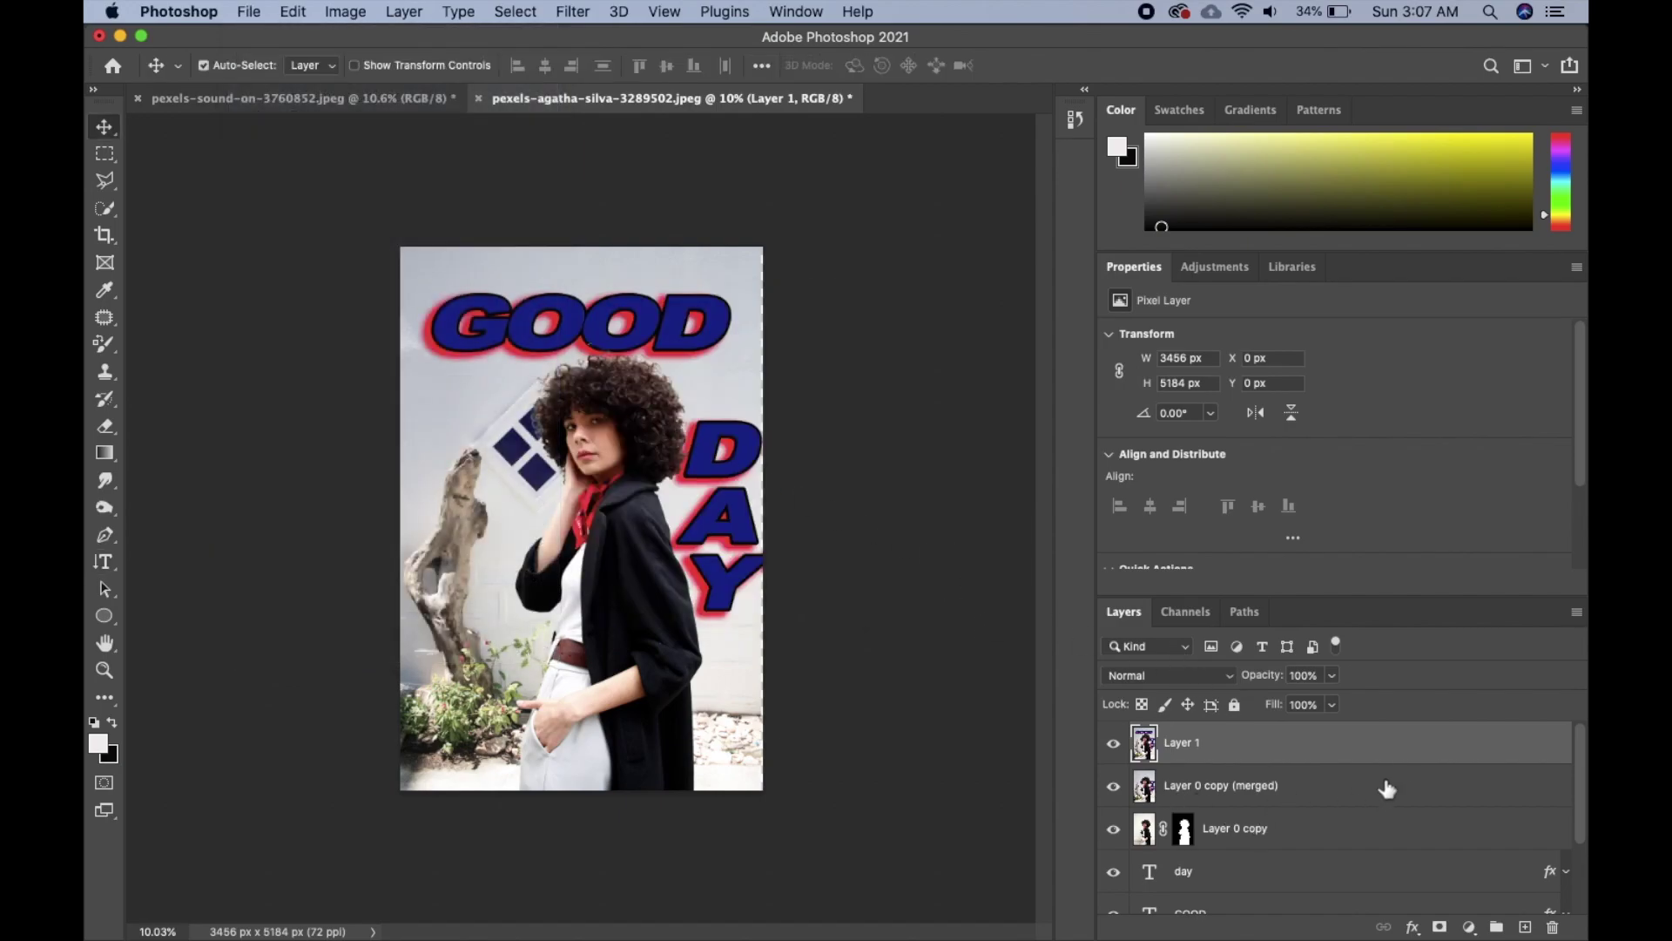
pyautogui.rightClick(1394, 756)
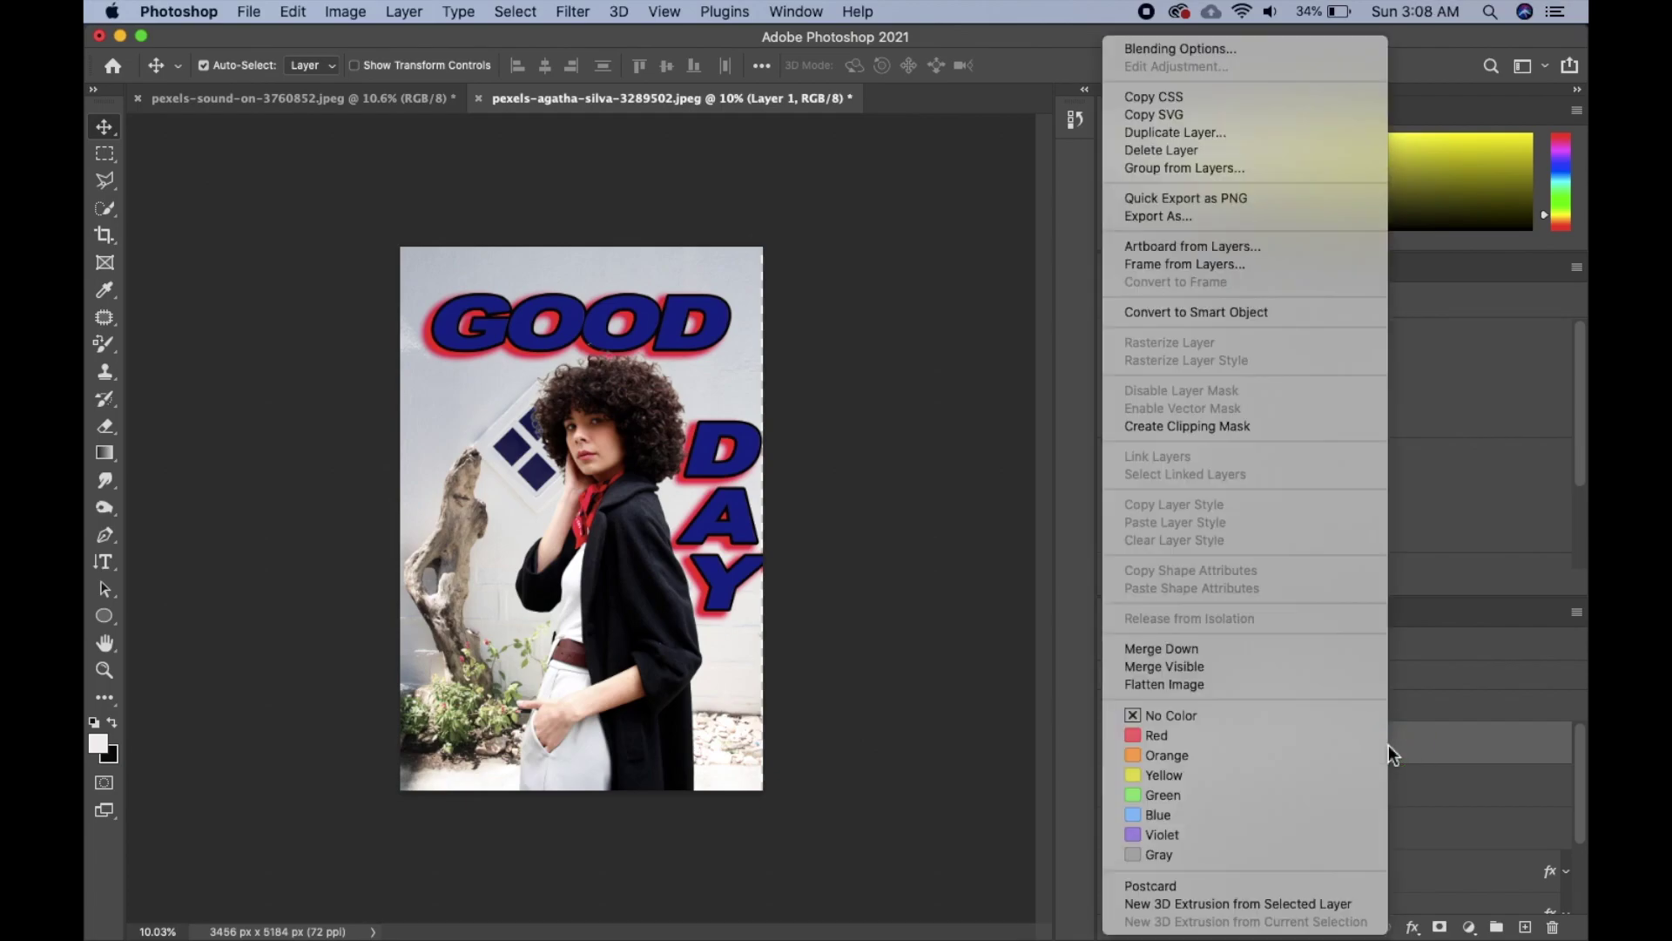
pyautogui.click(1442, 770)
pyautogui.rightClick(1431, 758)
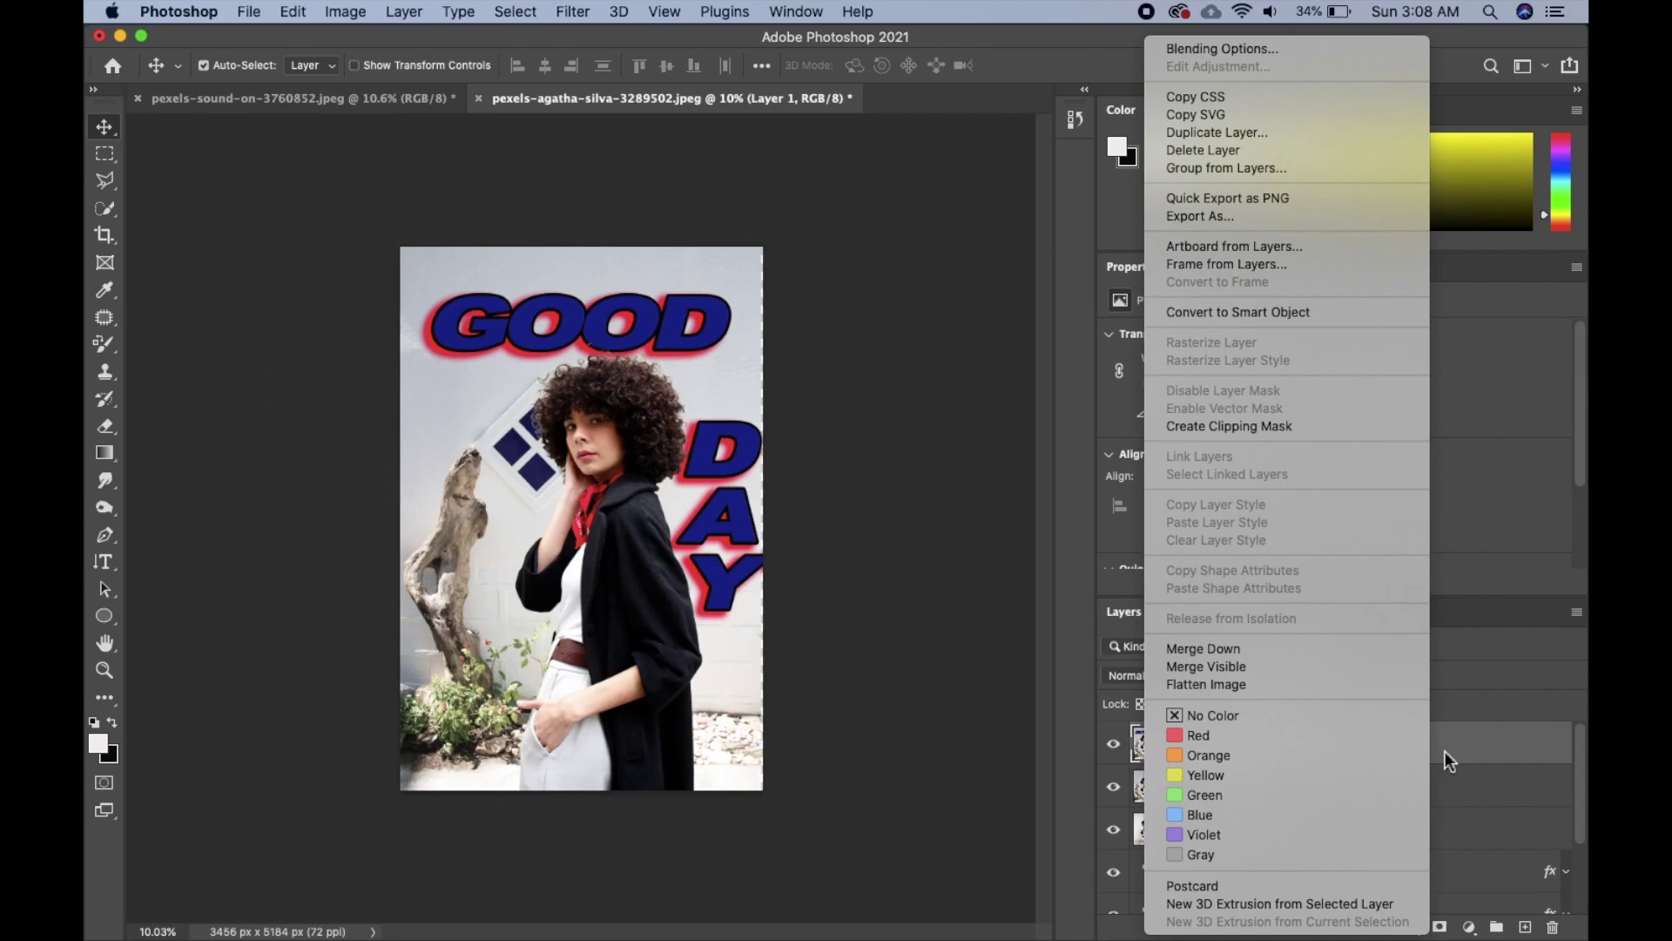
pyautogui.click(1178, 204)
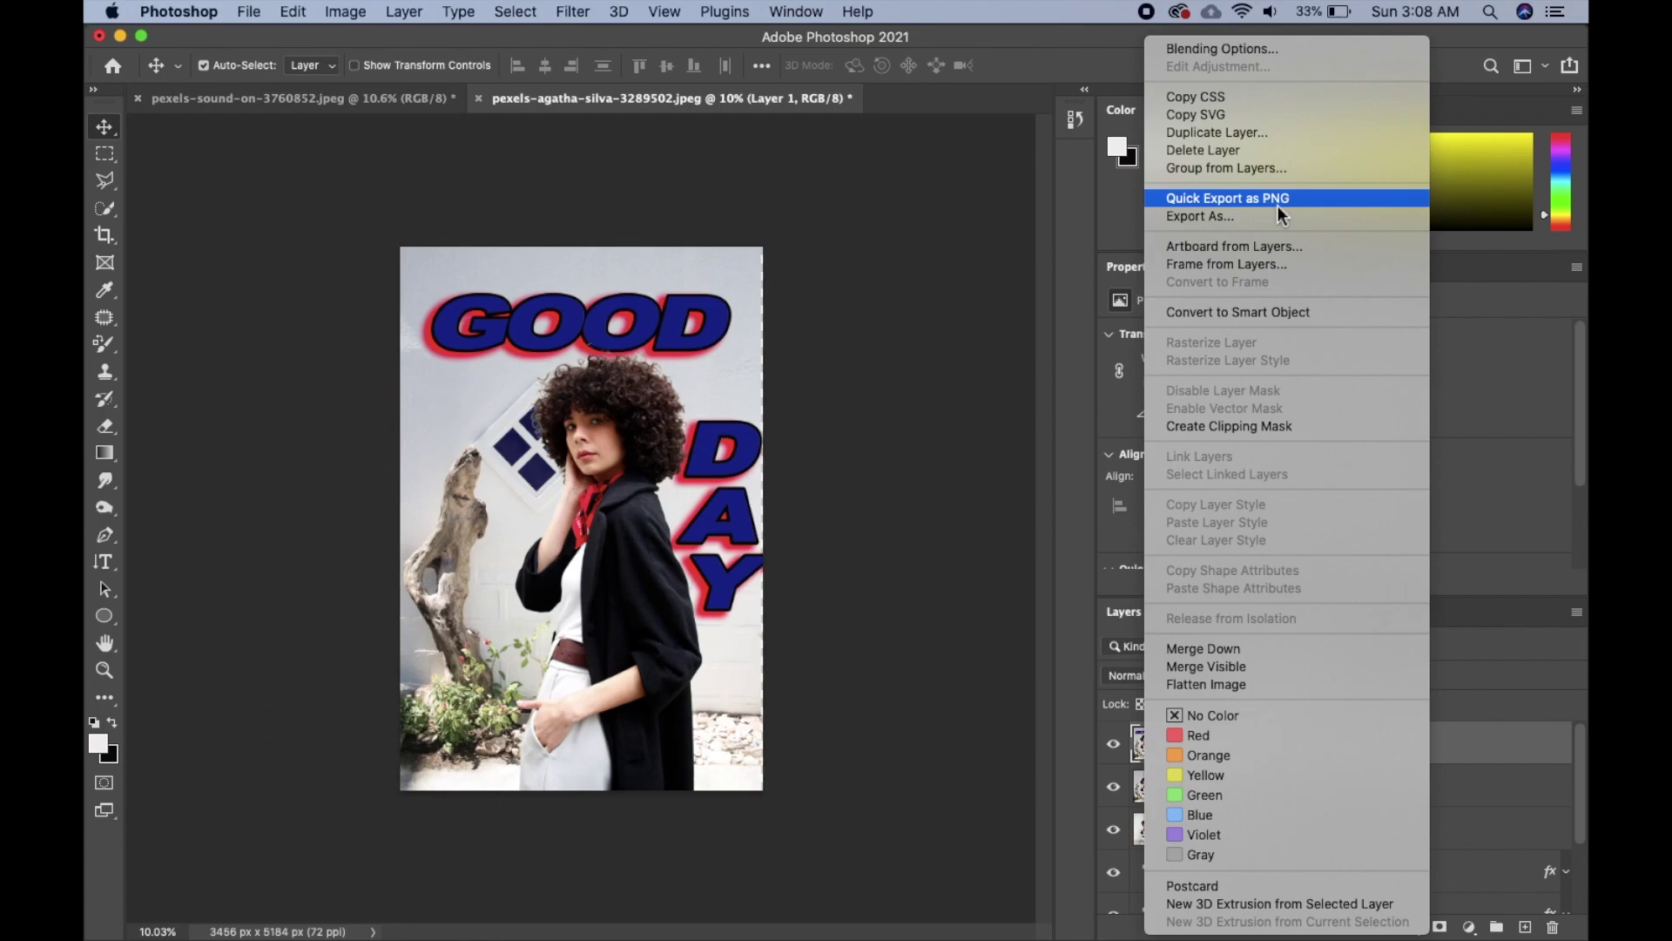
pyautogui.click(1076, 426)
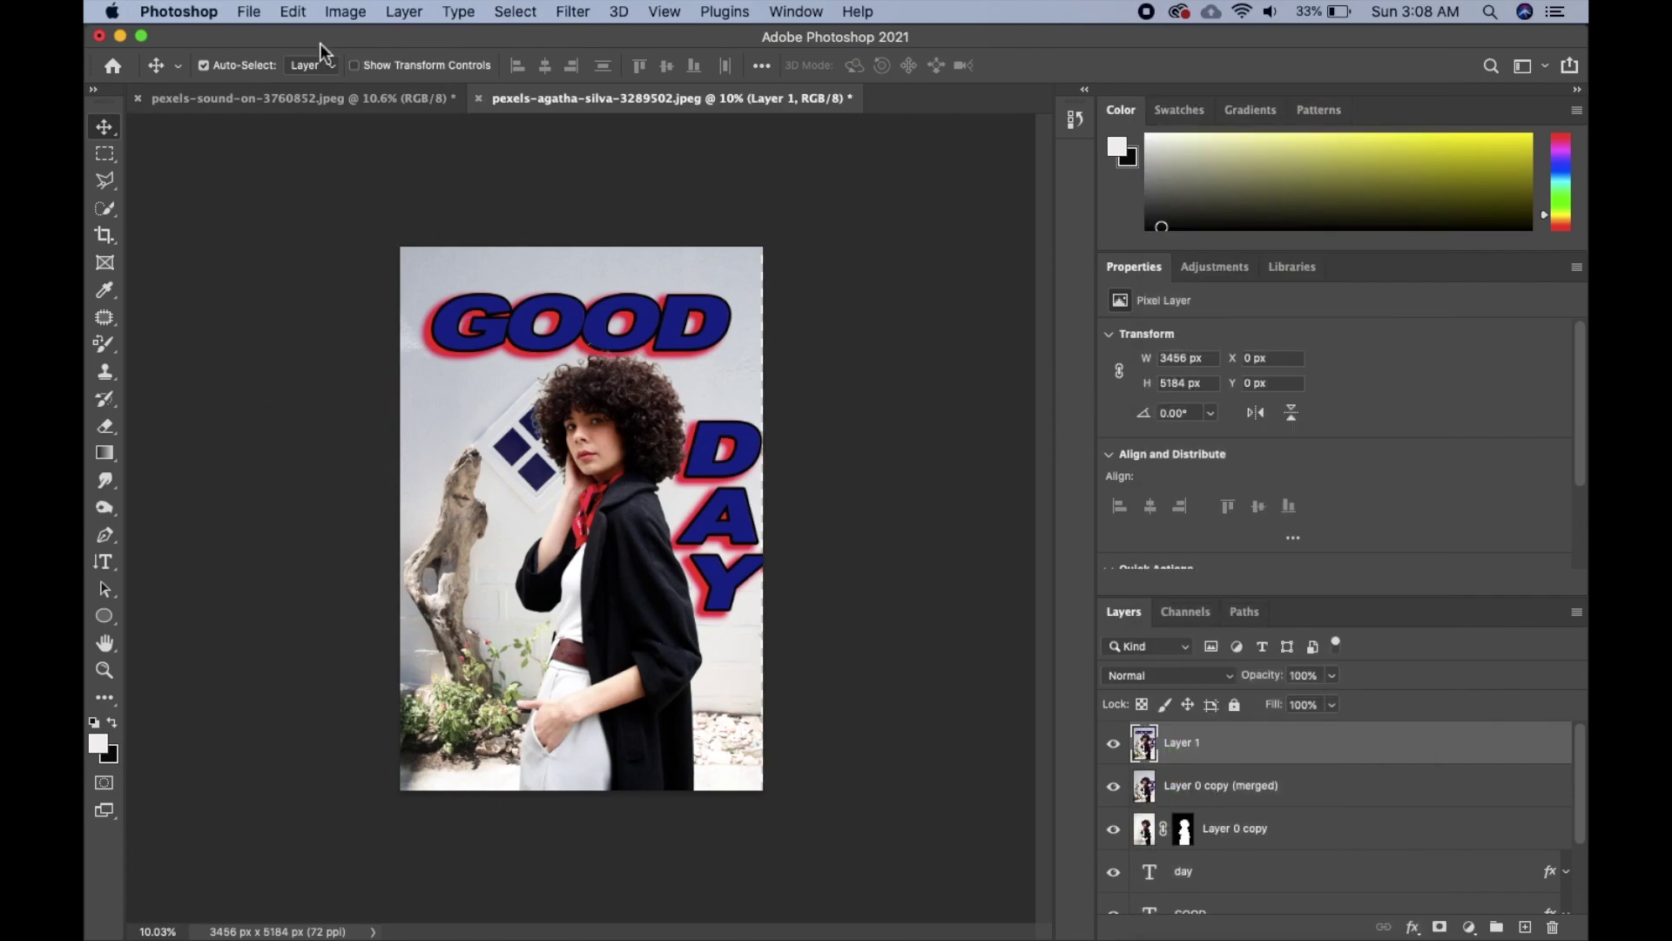
# Step: Set the quick export format to JPG in the export preferences and apply the change
pyautogui.click(248, 12)
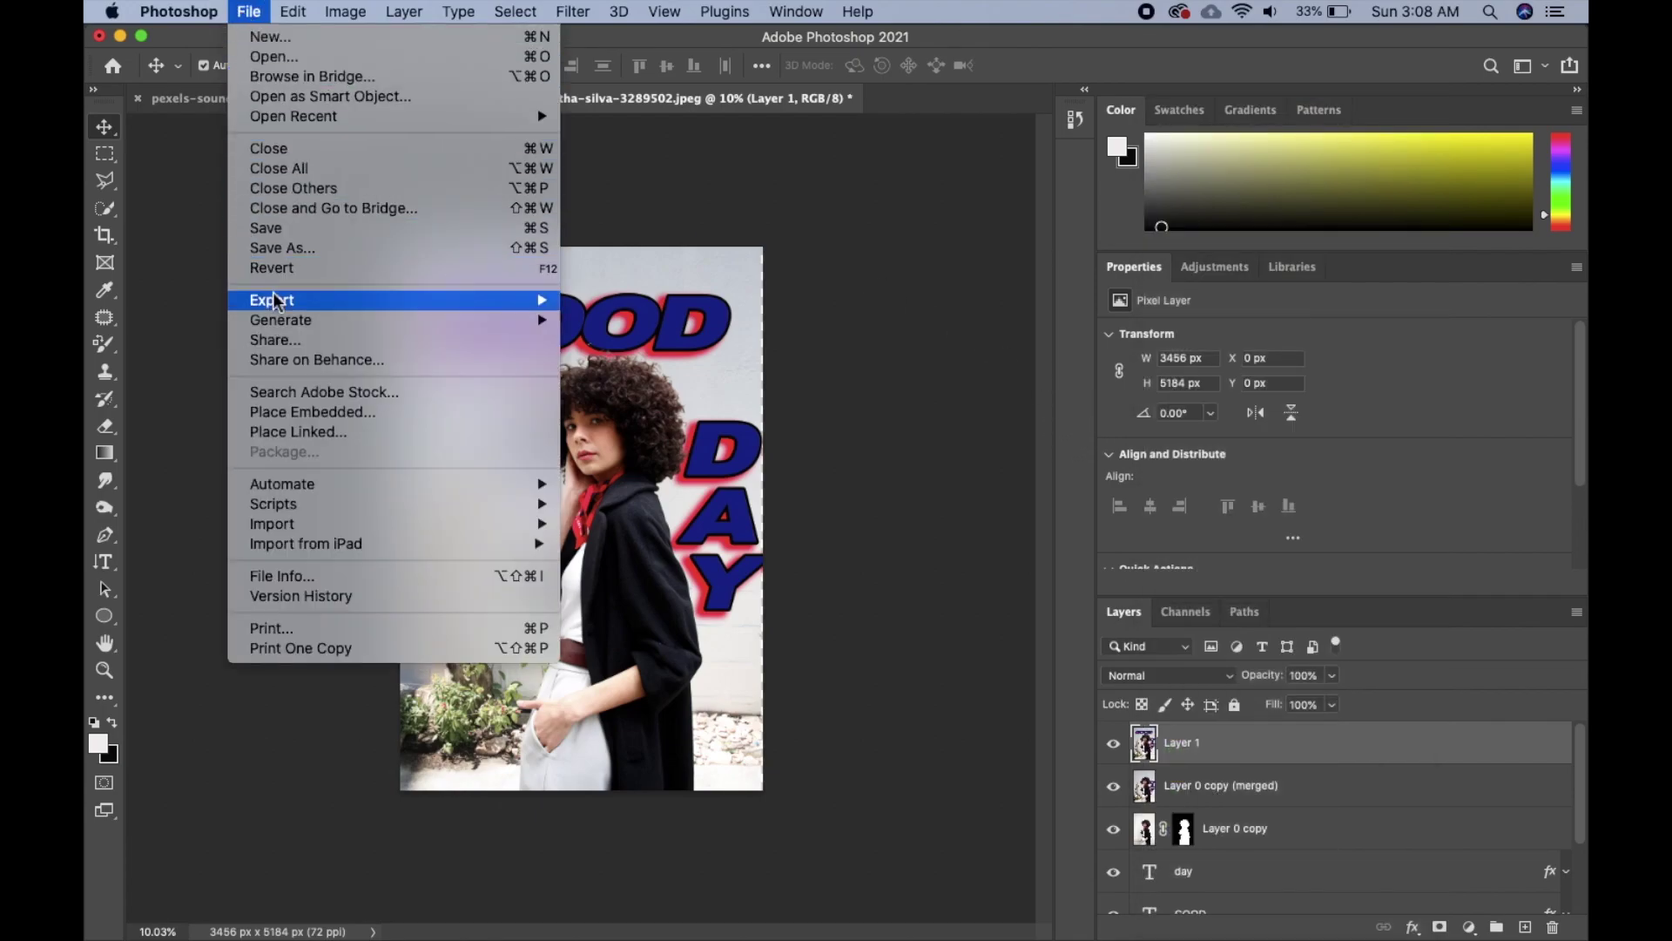
pyautogui.moveTo(273, 301)
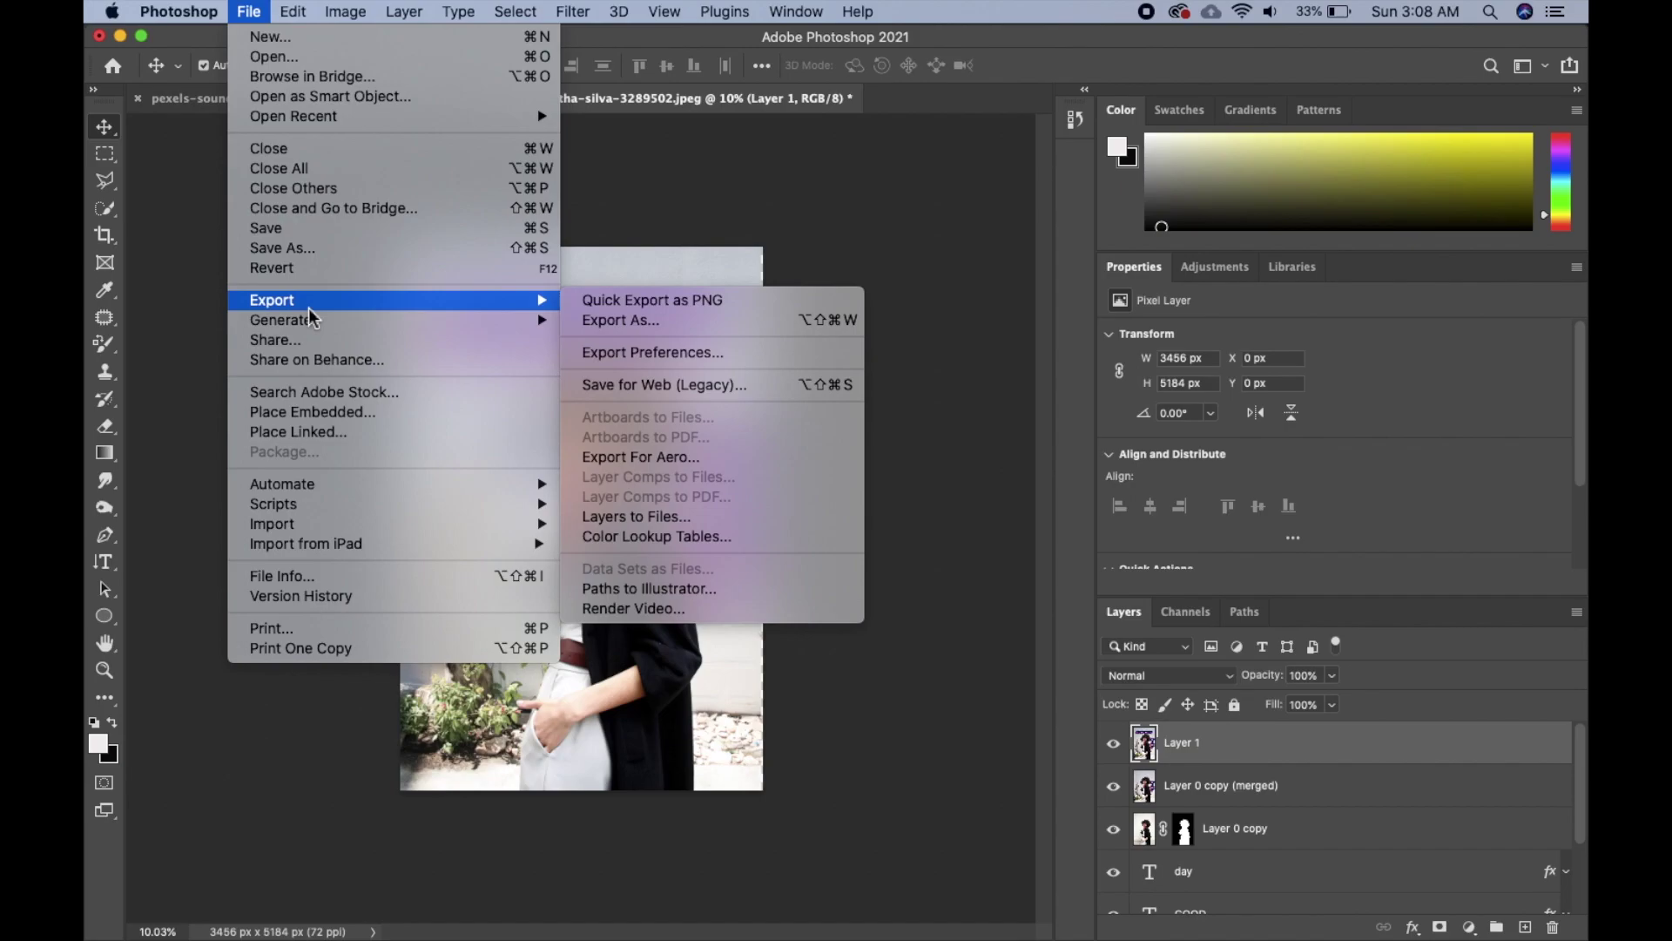
pyautogui.click(652, 354)
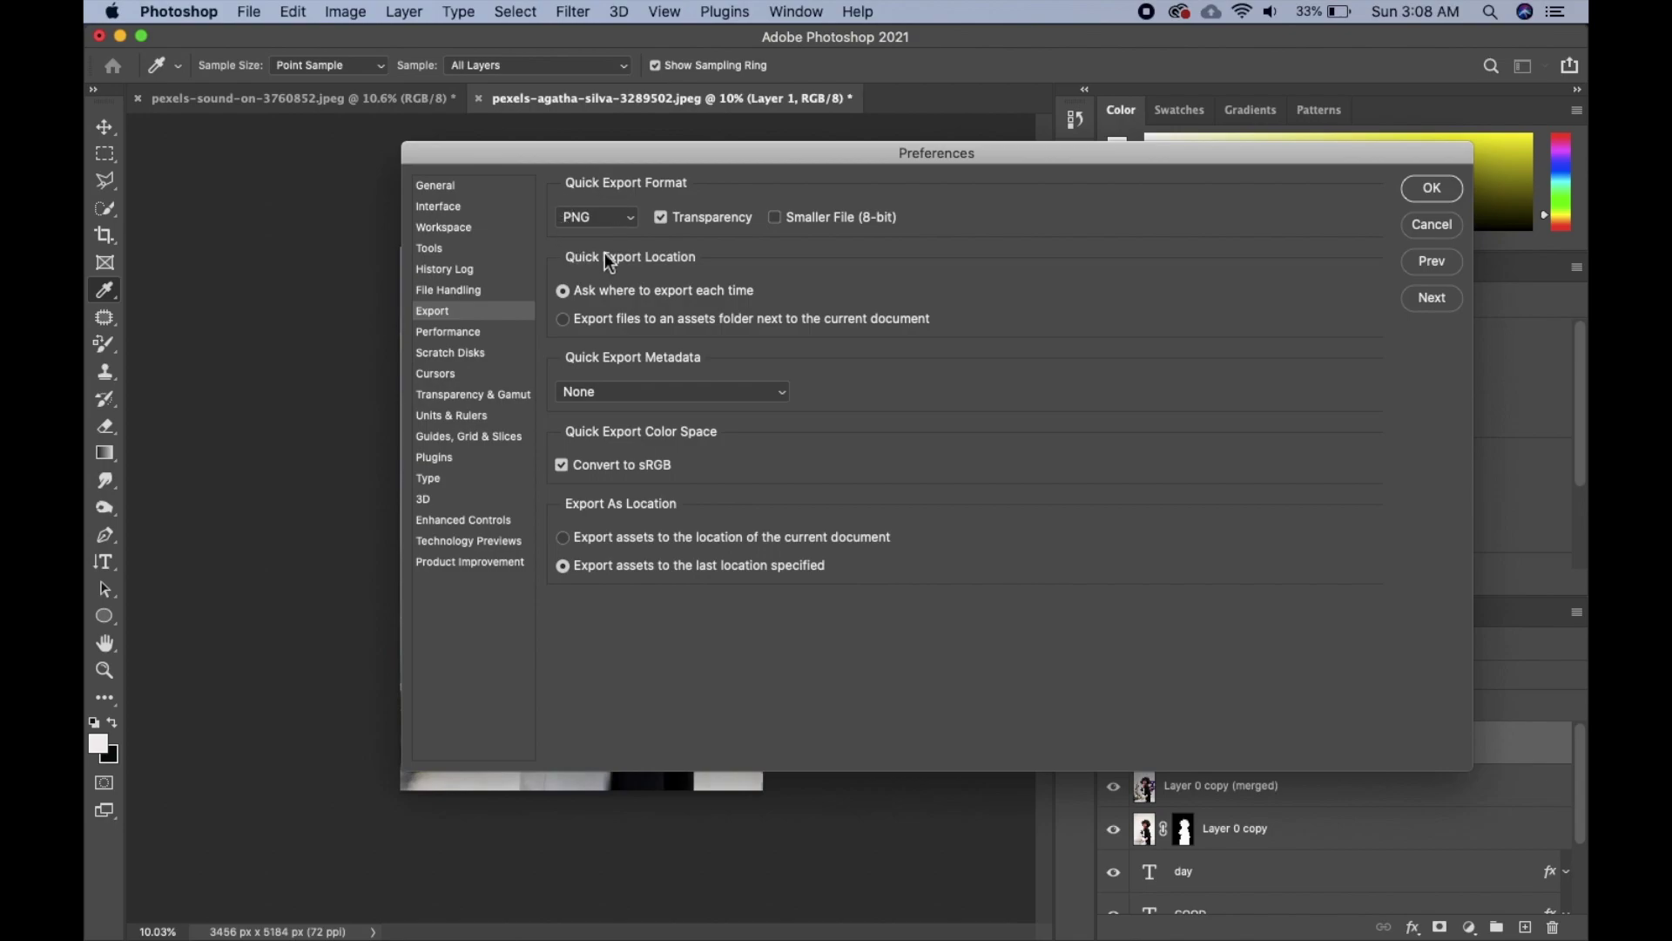
pyautogui.click(627, 228)
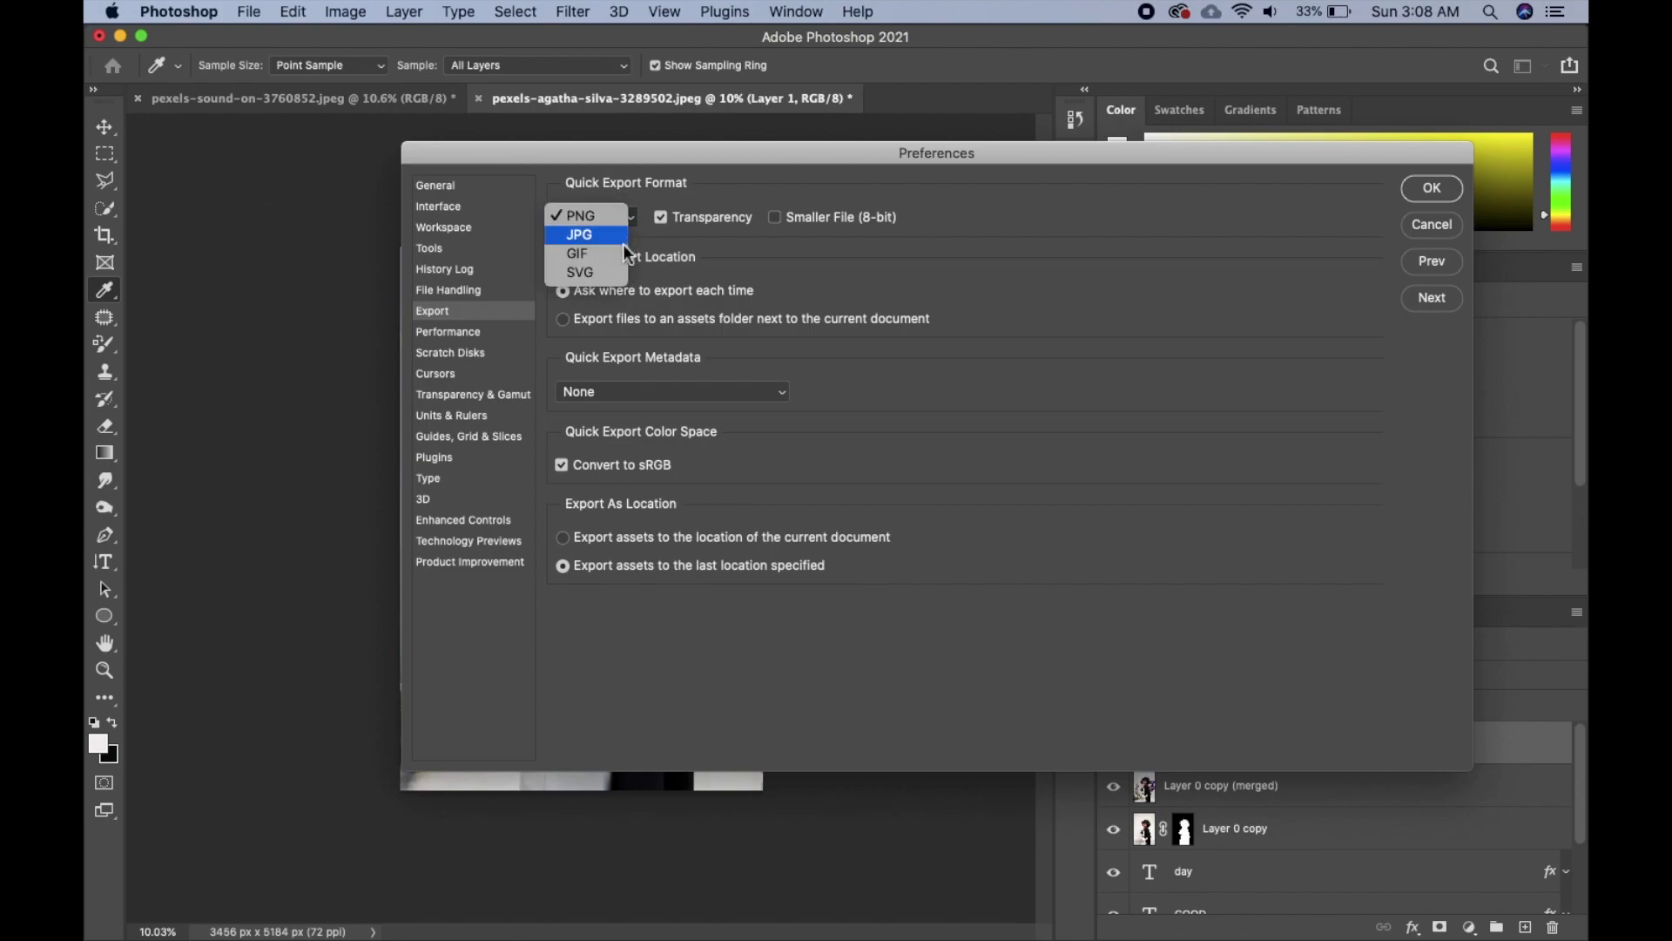
pyautogui.click(612, 238)
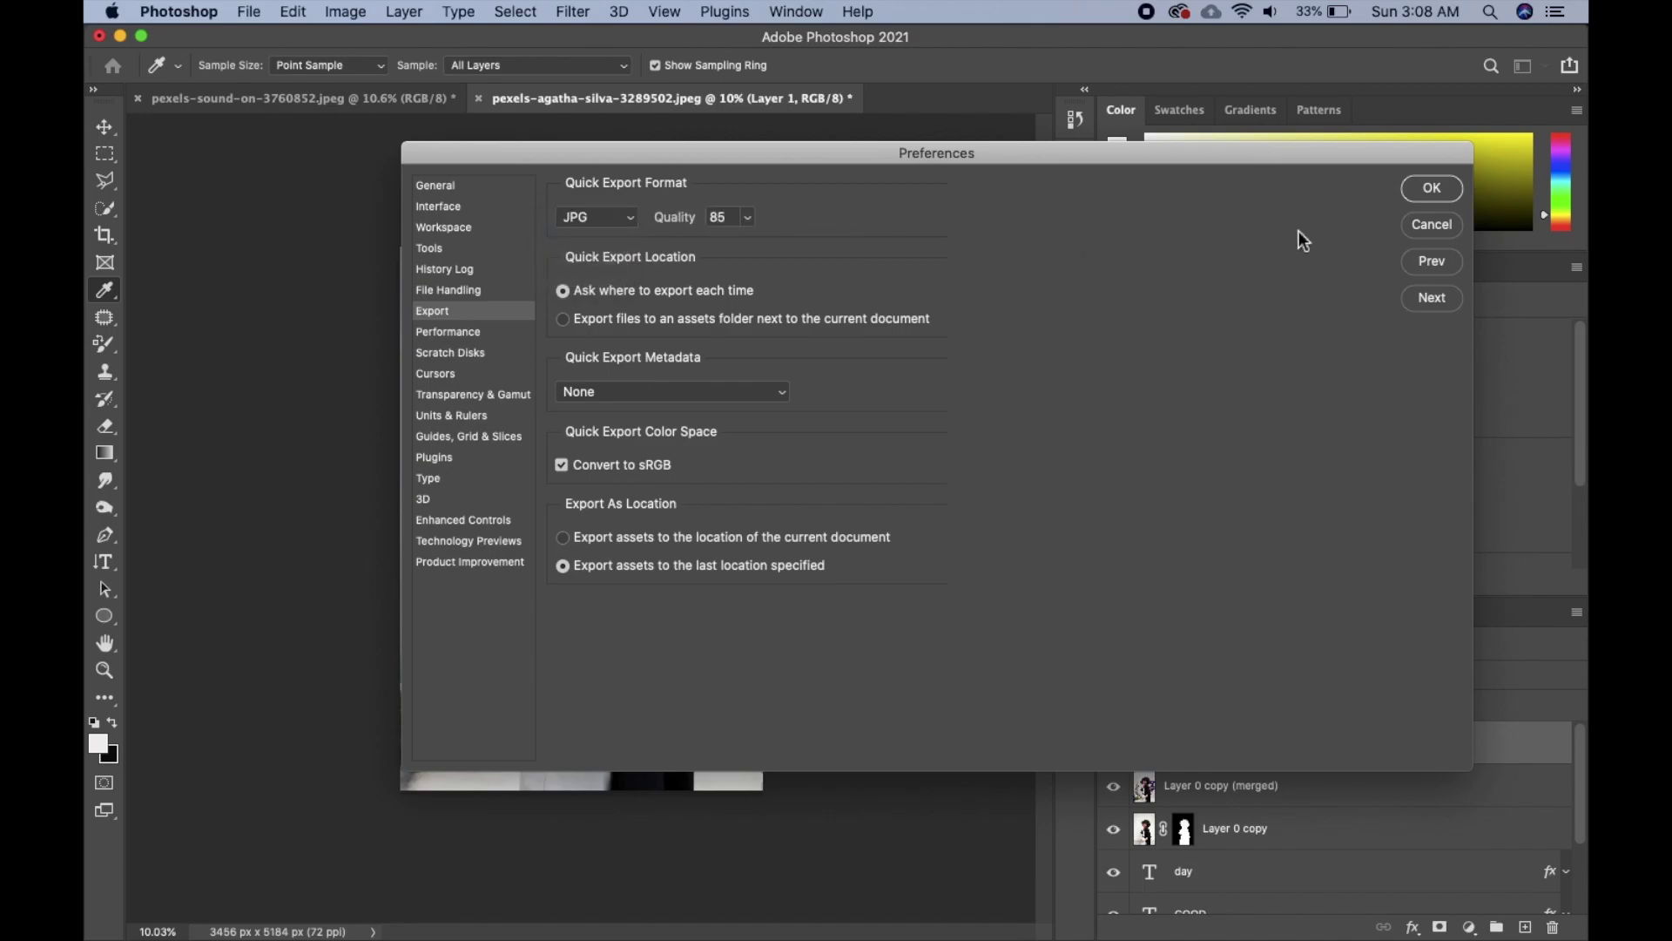
pyautogui.click(1430, 193)
pyautogui.press('v')
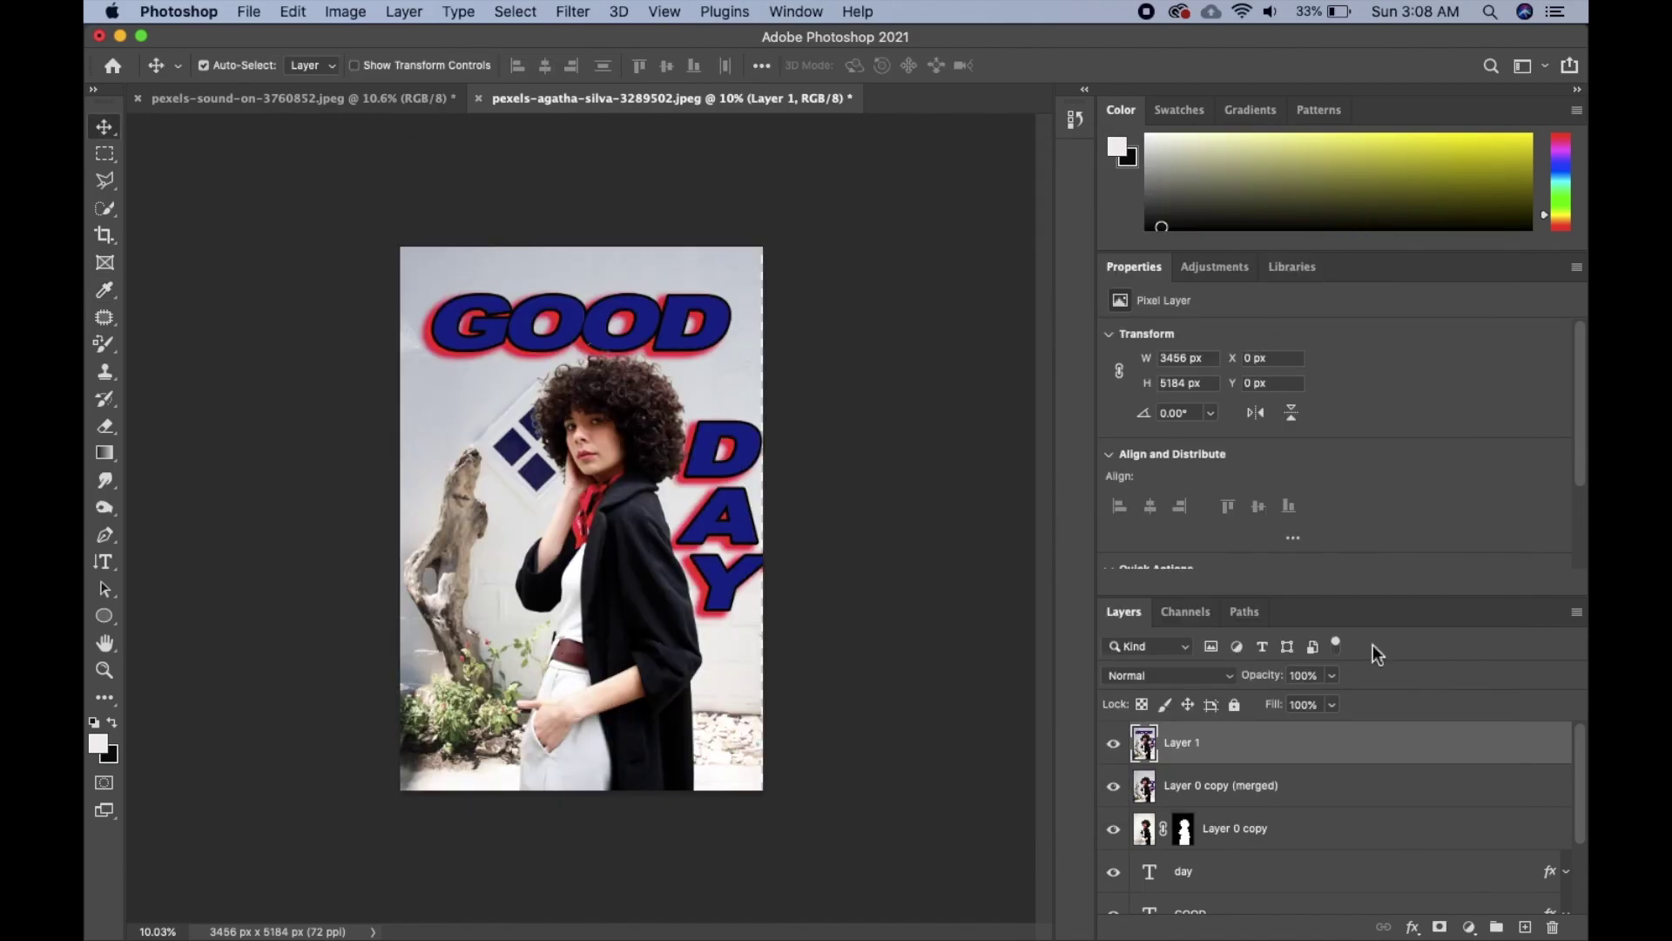
# Step: Quick-export Layer 1 as a JPG file named good in the Downloads folder
pyautogui.rightClick(1427, 749)
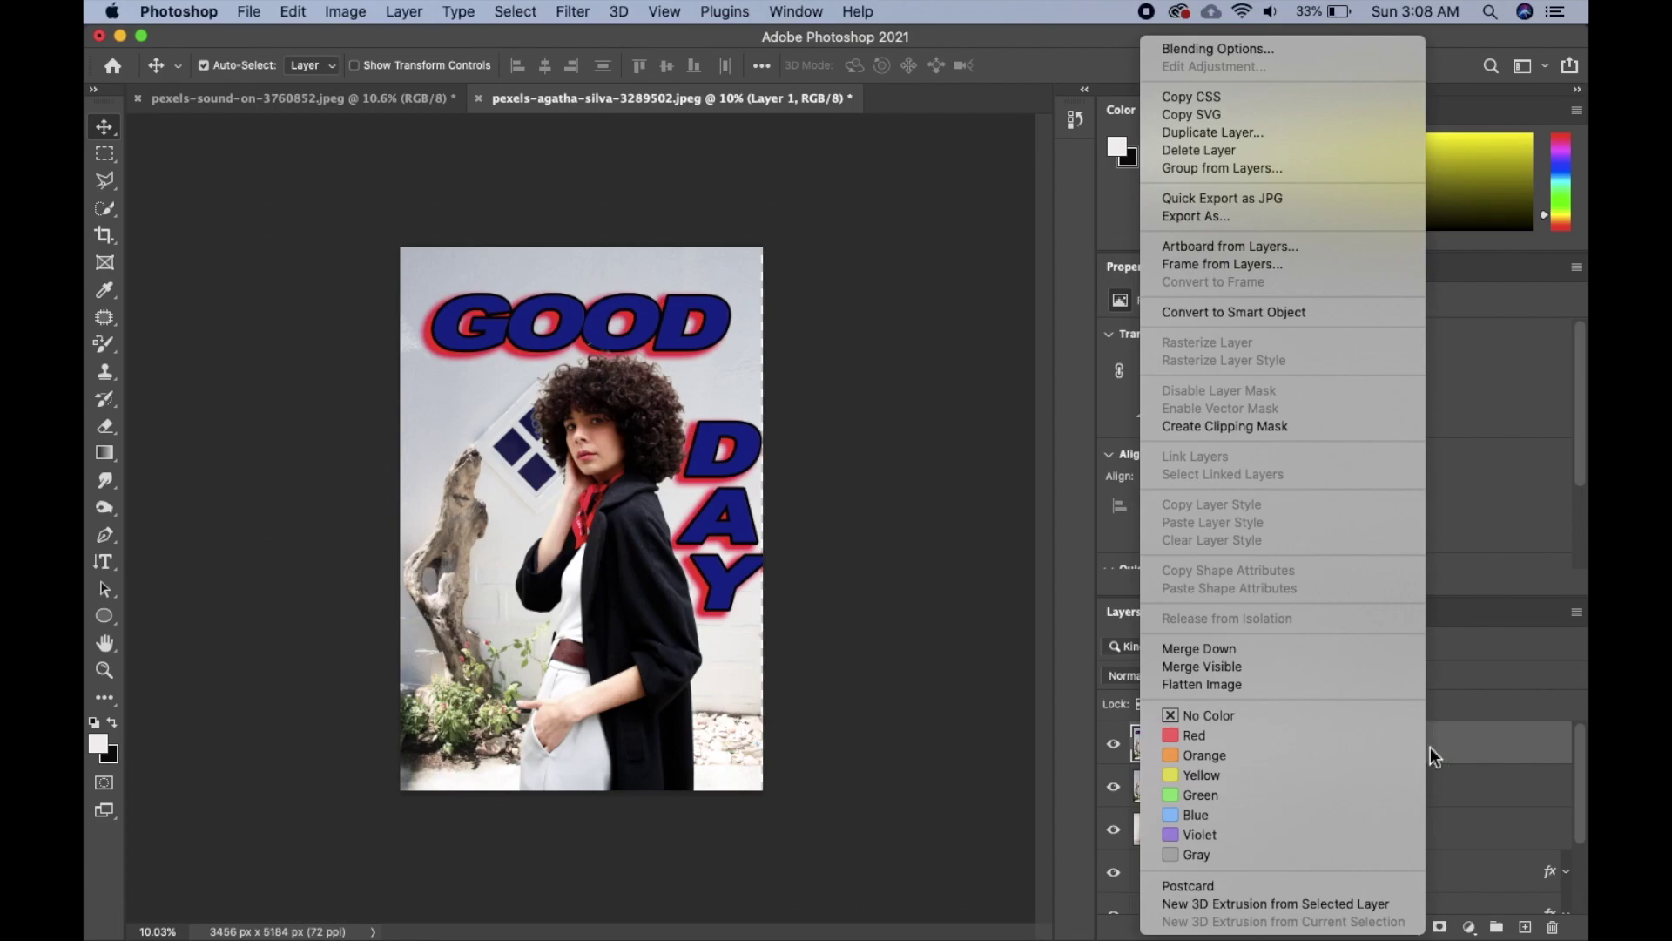
pyautogui.click(1231, 203)
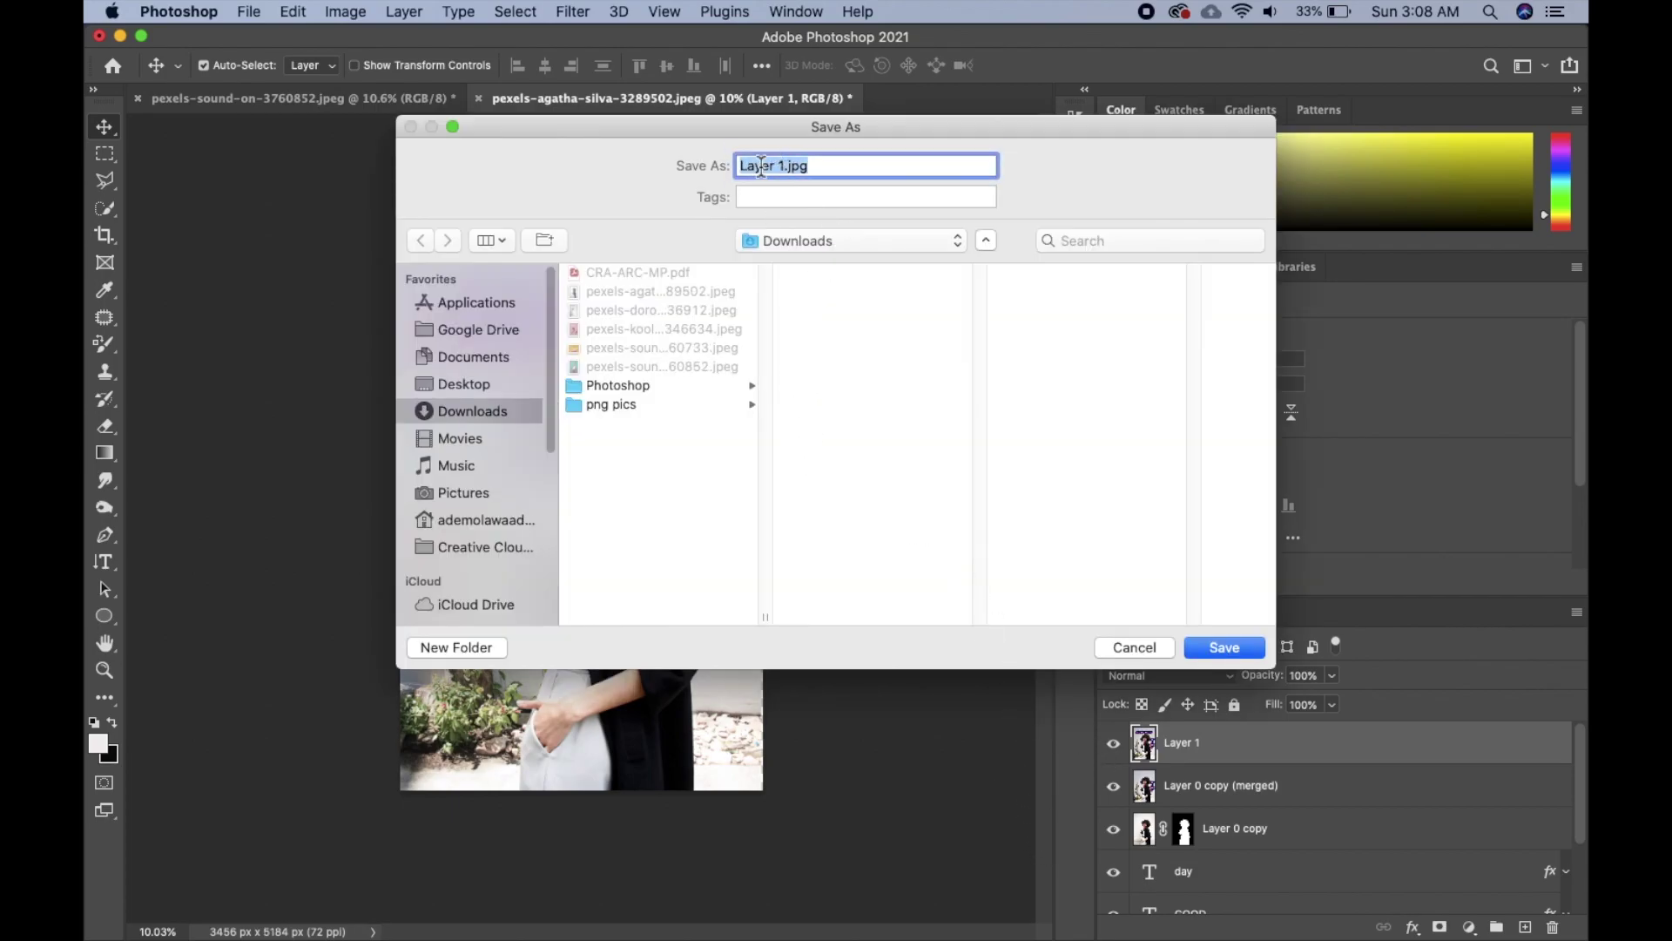
pyautogui.moveTo(787, 166); pyautogui.dragTo(739, 165)
pyautogui.write('good')
pyautogui.click(1224, 654)
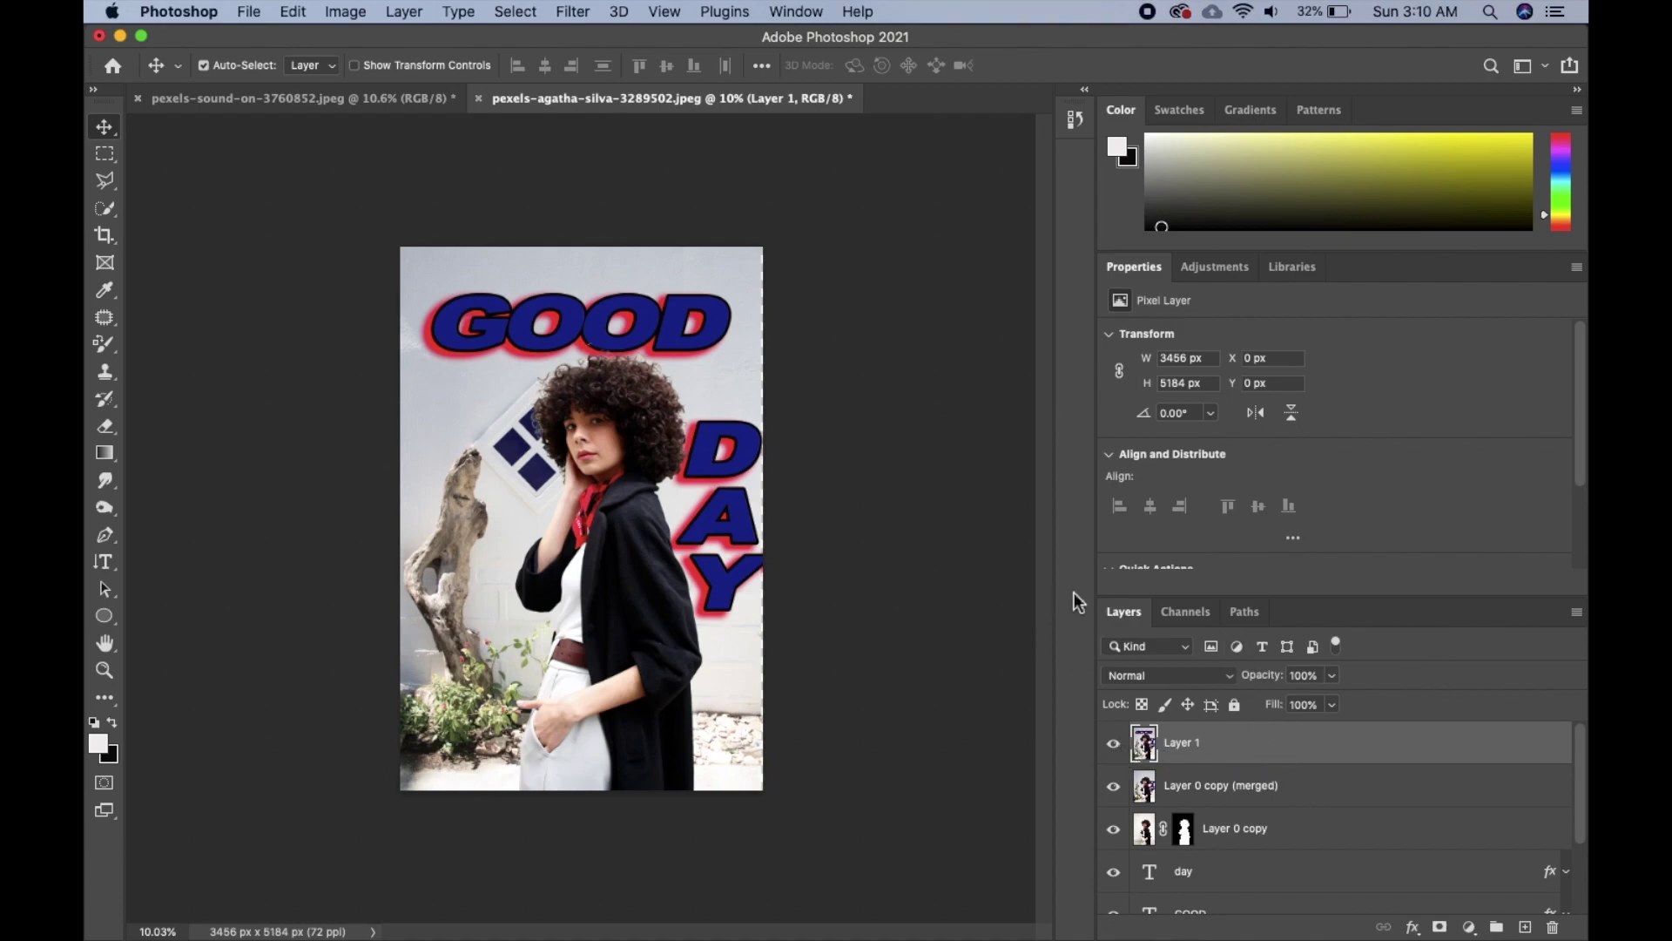
pyautogui.rightClick(1394, 749)
pyautogui.rightClick(1432, 749)
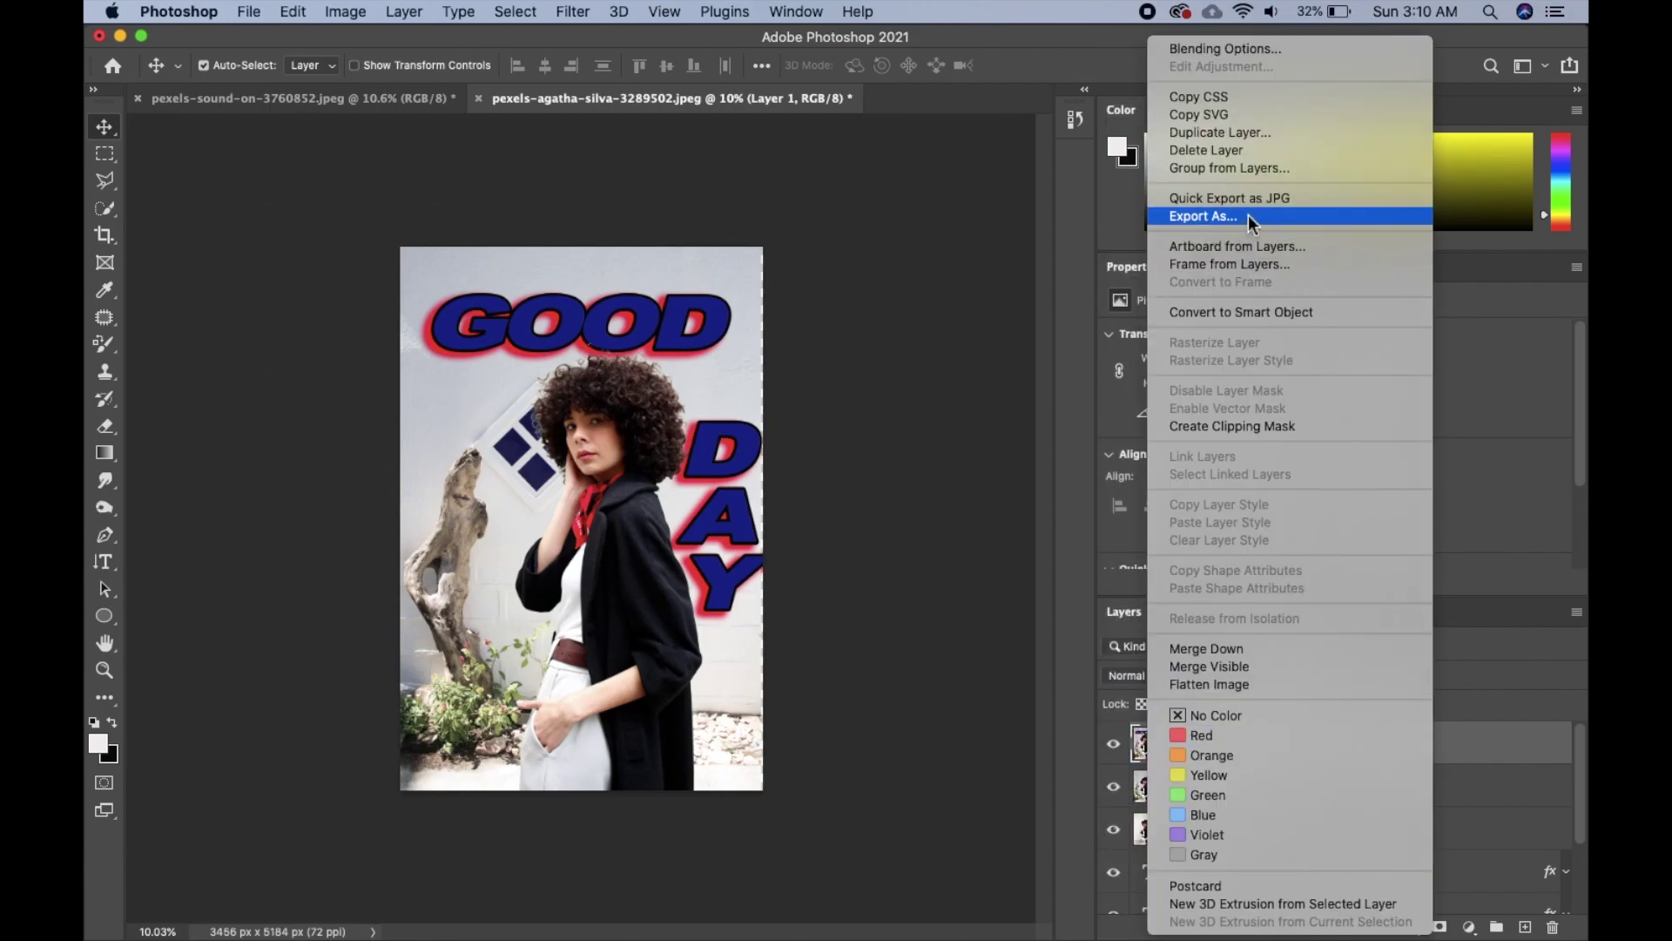
pyautogui.click(1083, 614)
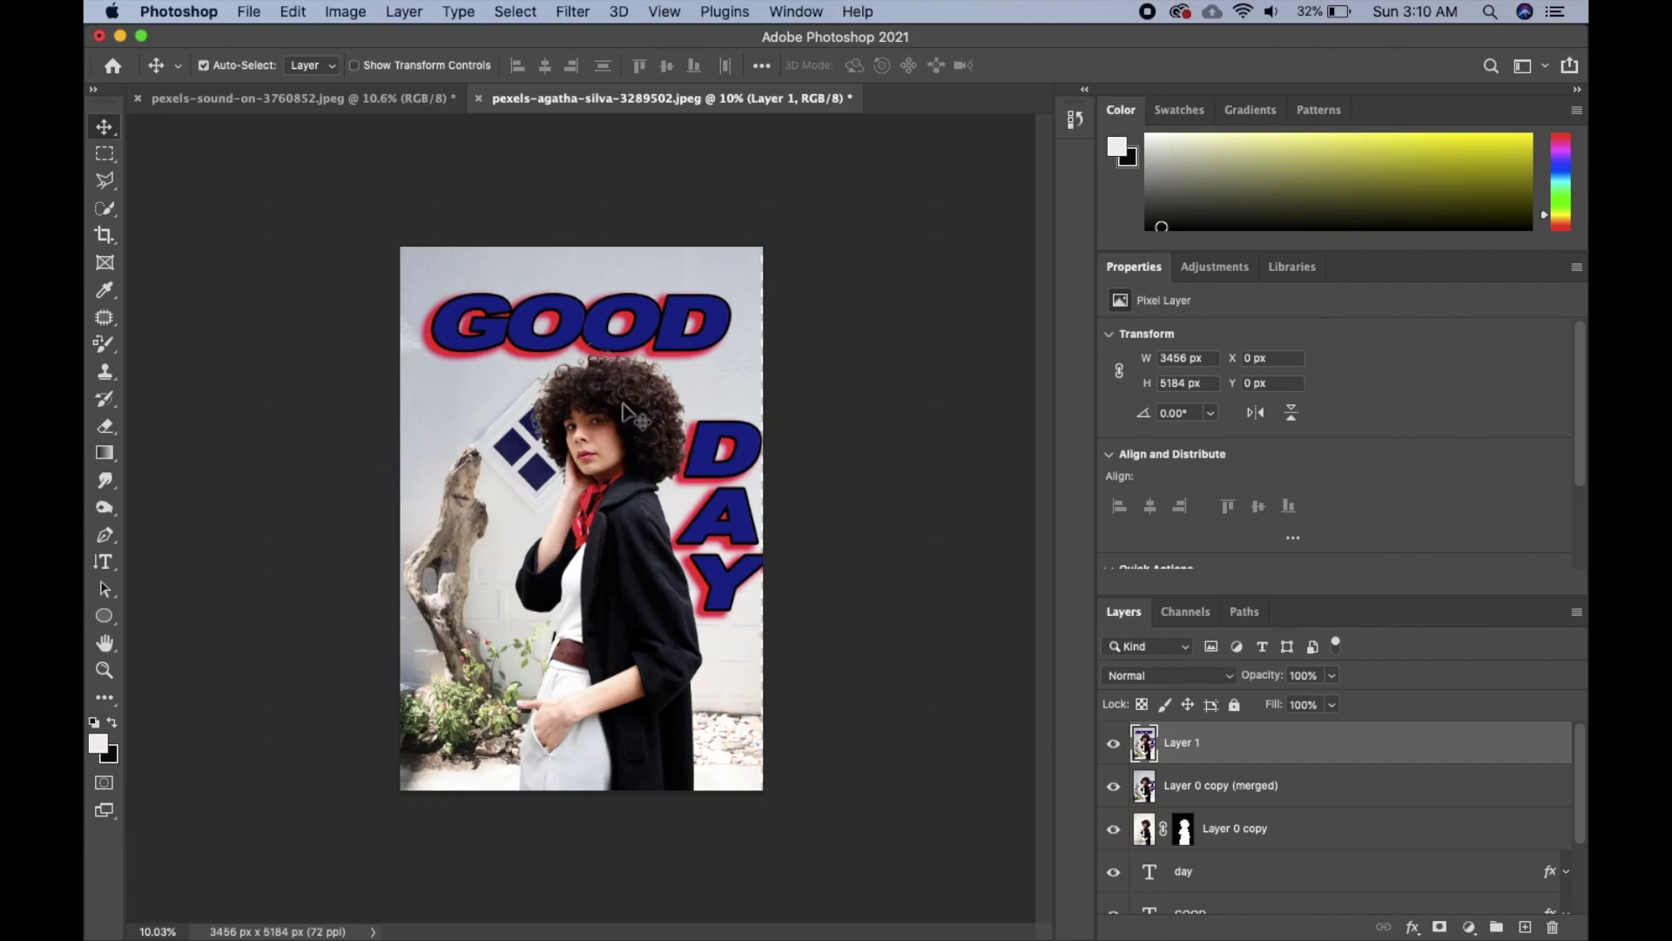
# Step: Switch to the pexels-sound-on-3760852.jpeg document and duplicate its Background layer
pyautogui.click(684, 109)
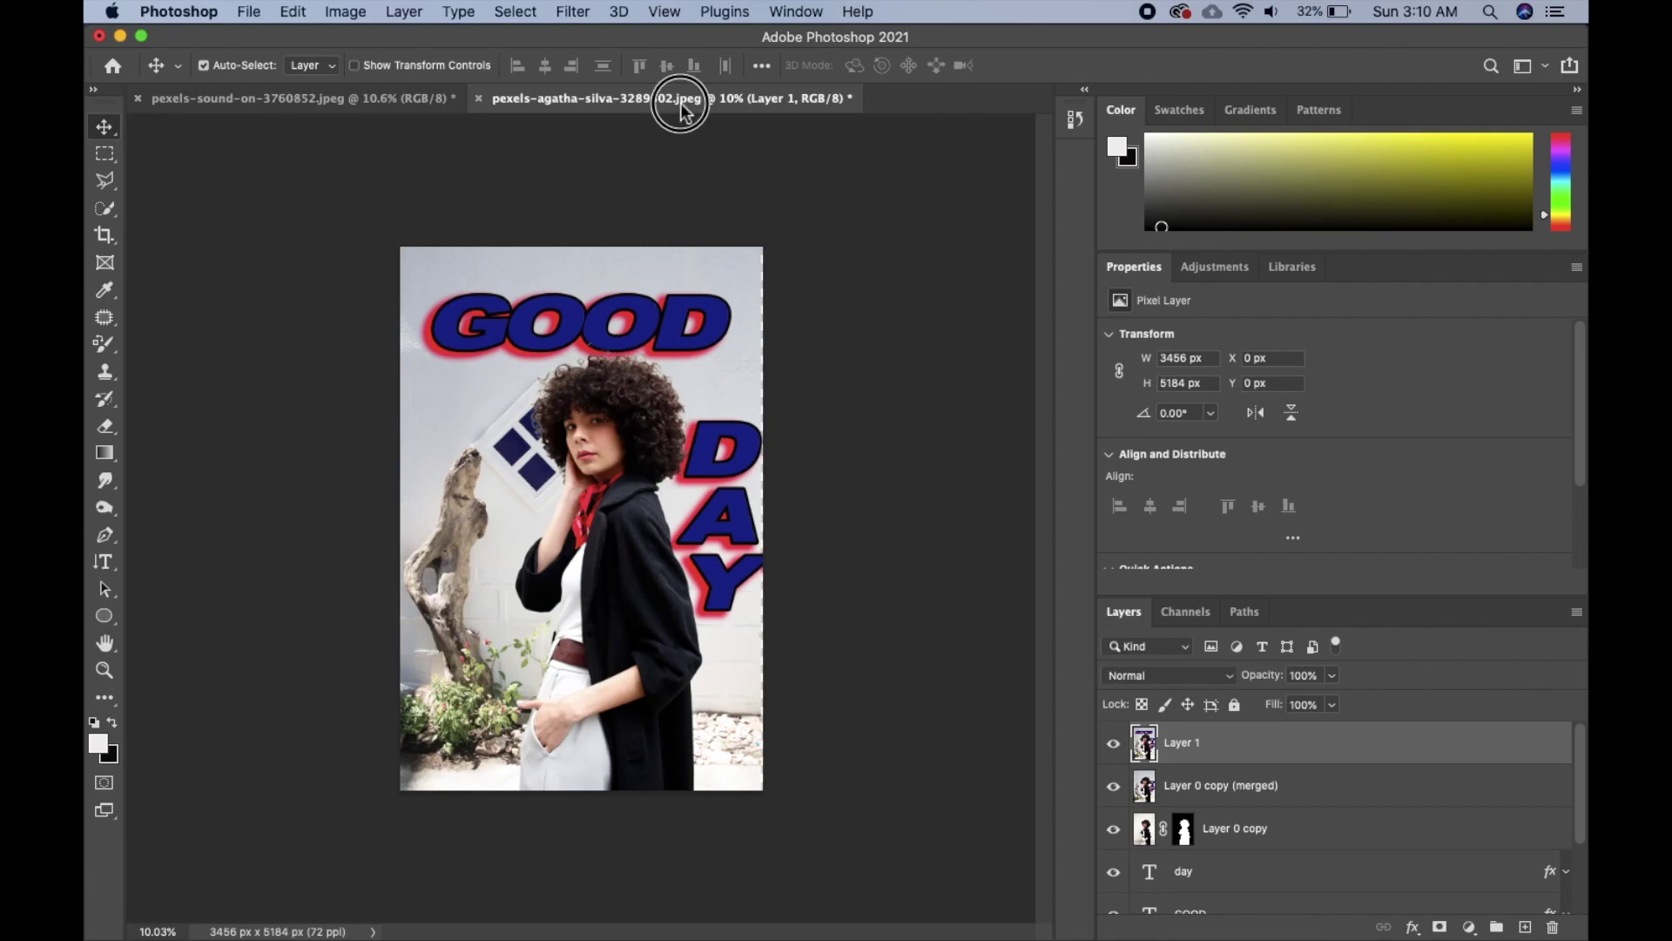
pyautogui.click(379, 103)
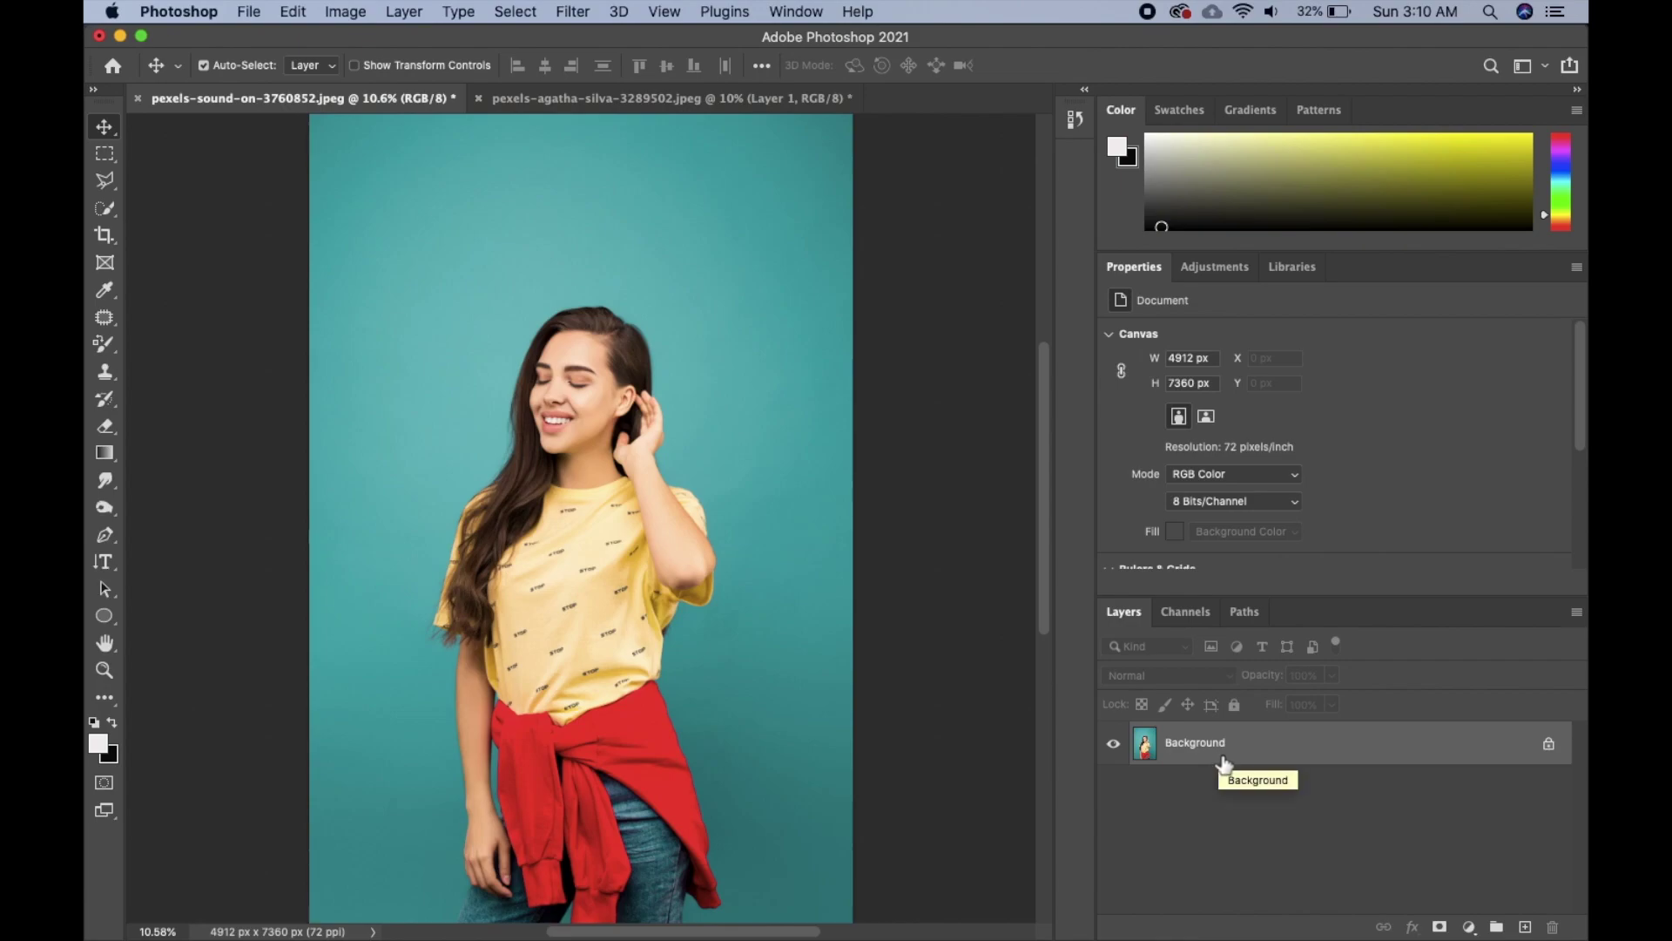
pyautogui.press('super')
pyautogui.press('super+j')
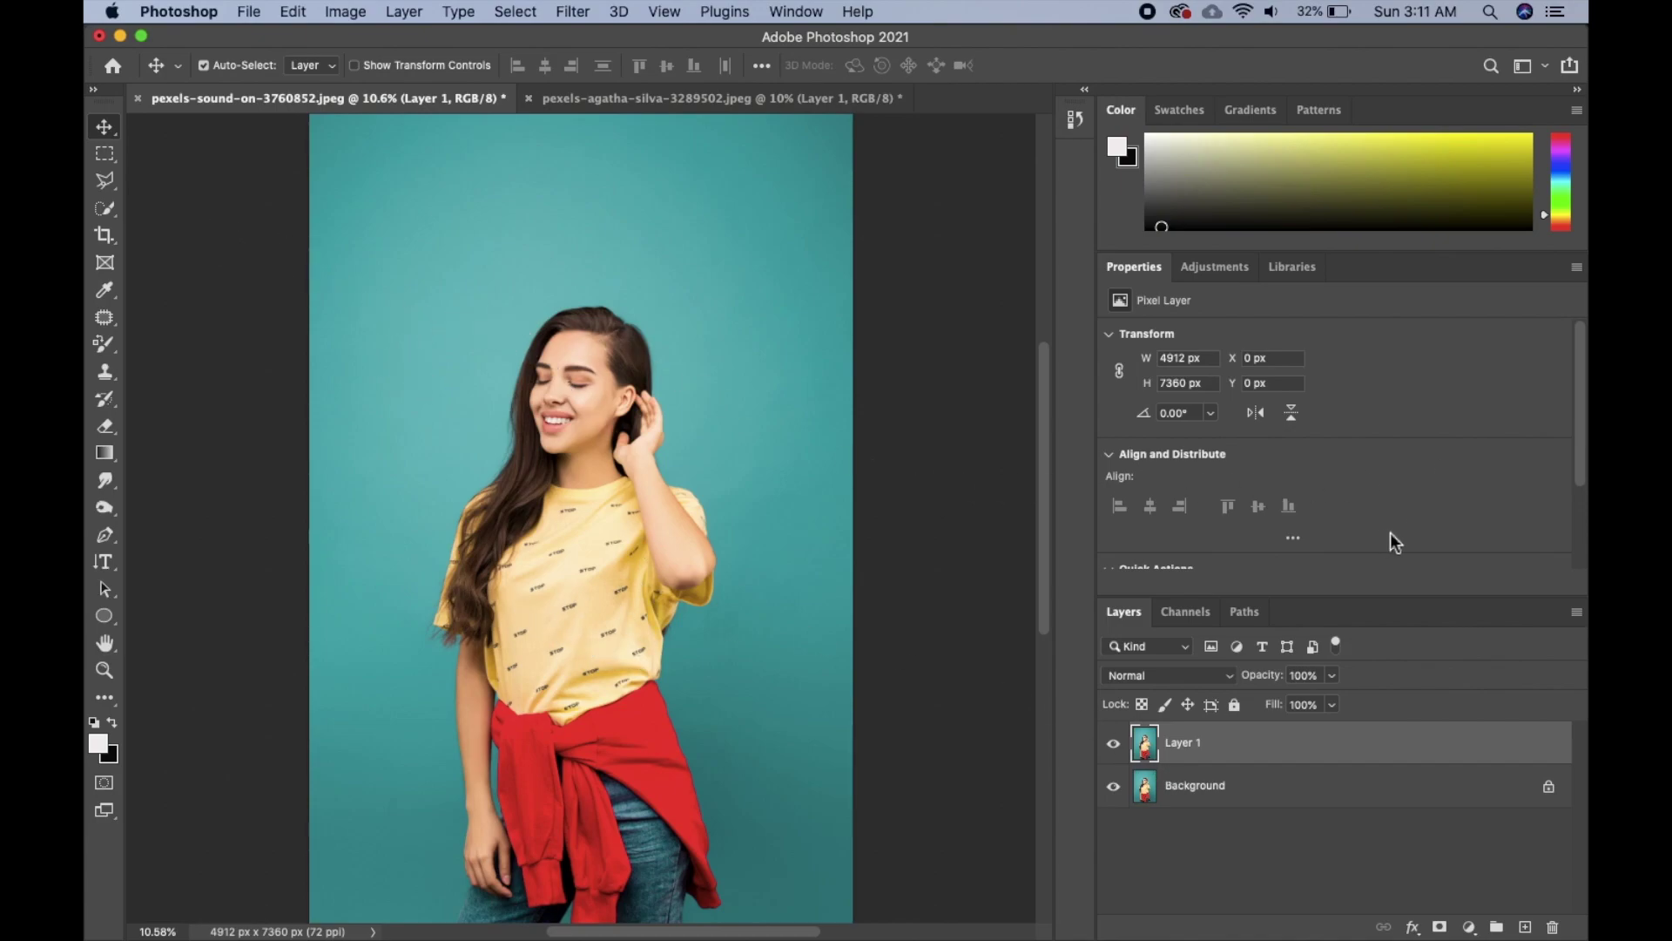
# Step: Remove the background from Layer 1 with a mask, then briefly hide the Background layer to check the cut-out and show it again
pyautogui.scroll(-3, 1568, 418)
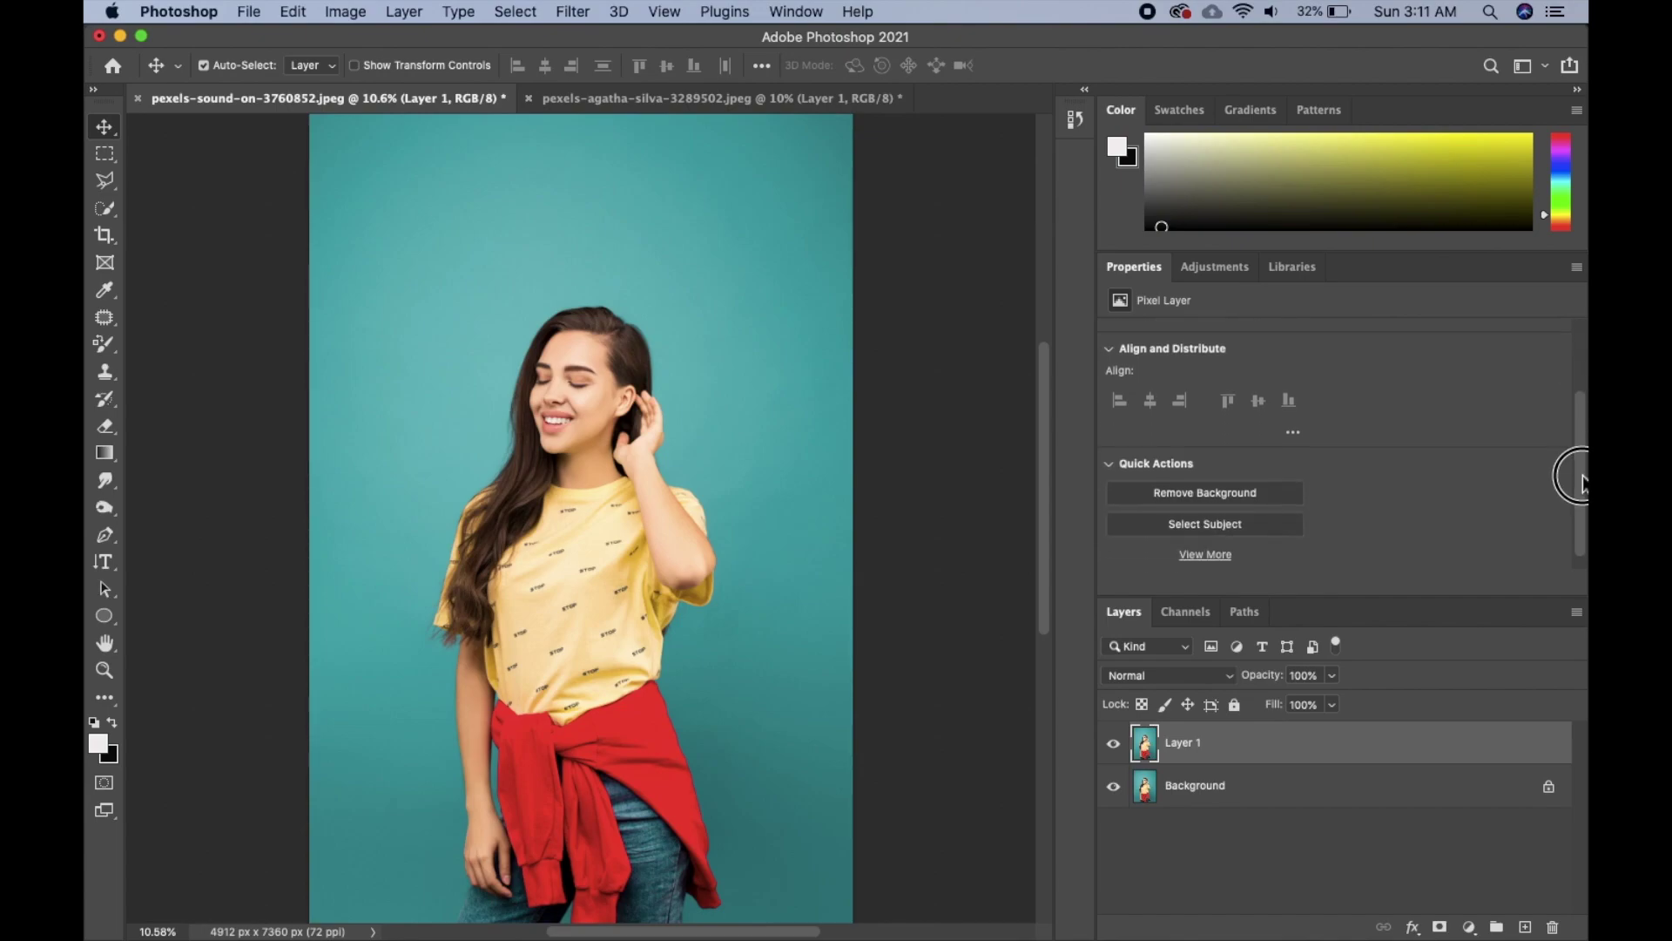
pyautogui.click(1295, 486)
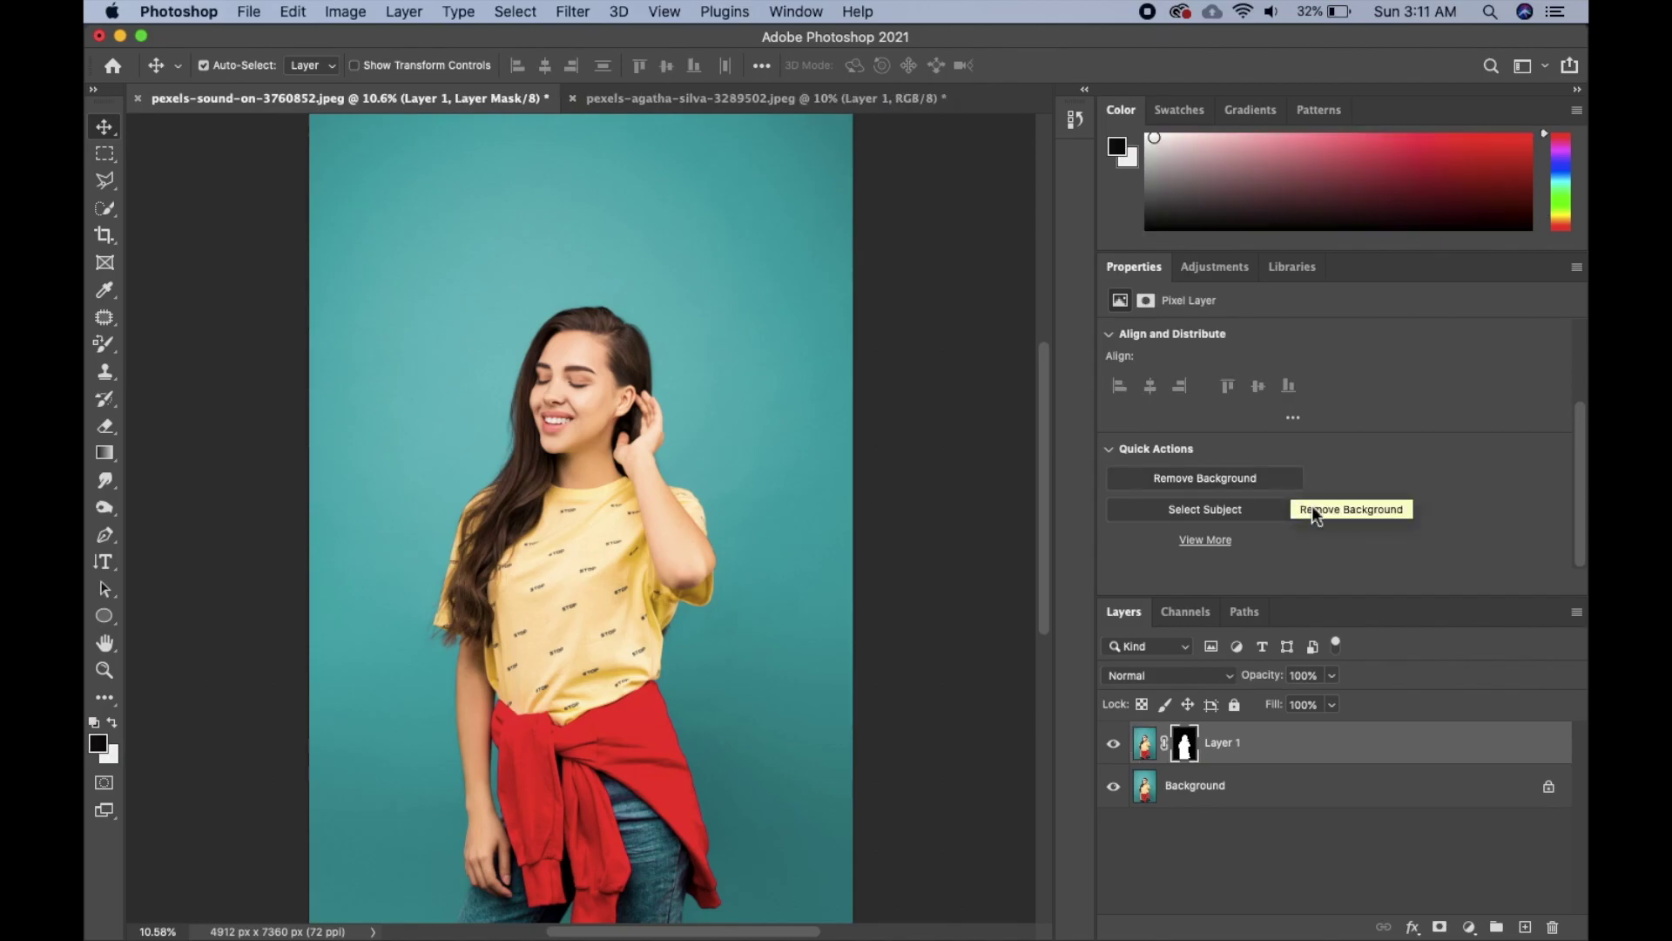
pyautogui.click(1115, 789)
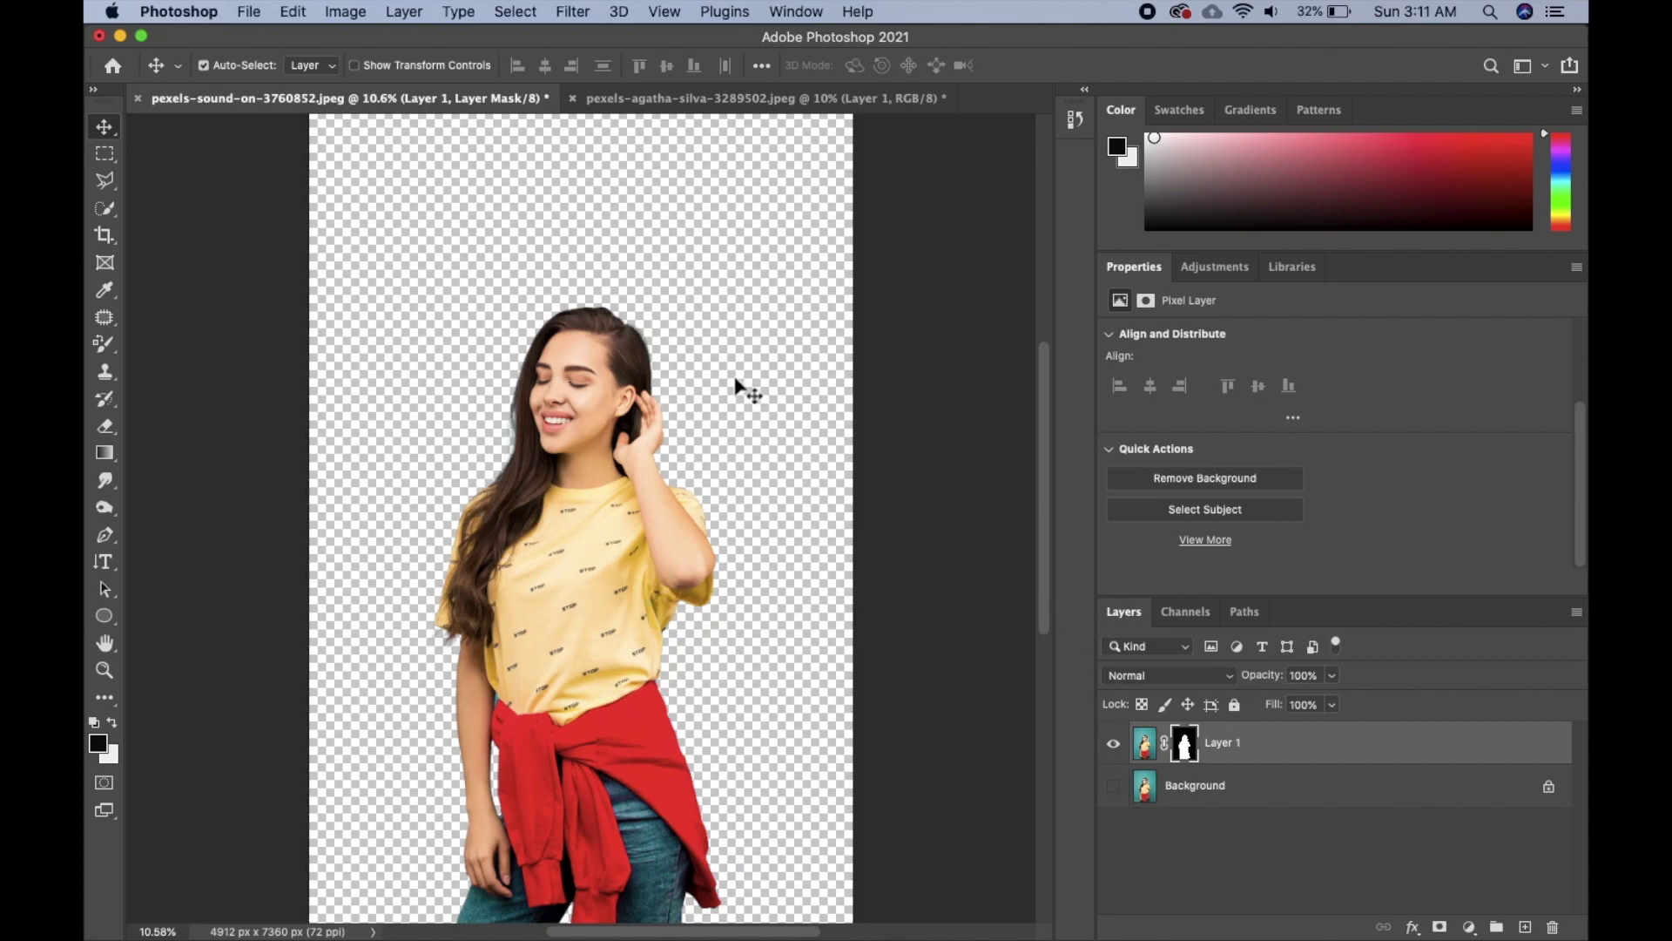
pyautogui.click(1114, 787)
# Step: Add a Hue/Saturation adjustment layer directly above the Background layer and clip it to that layer
pyautogui.click(1299, 799)
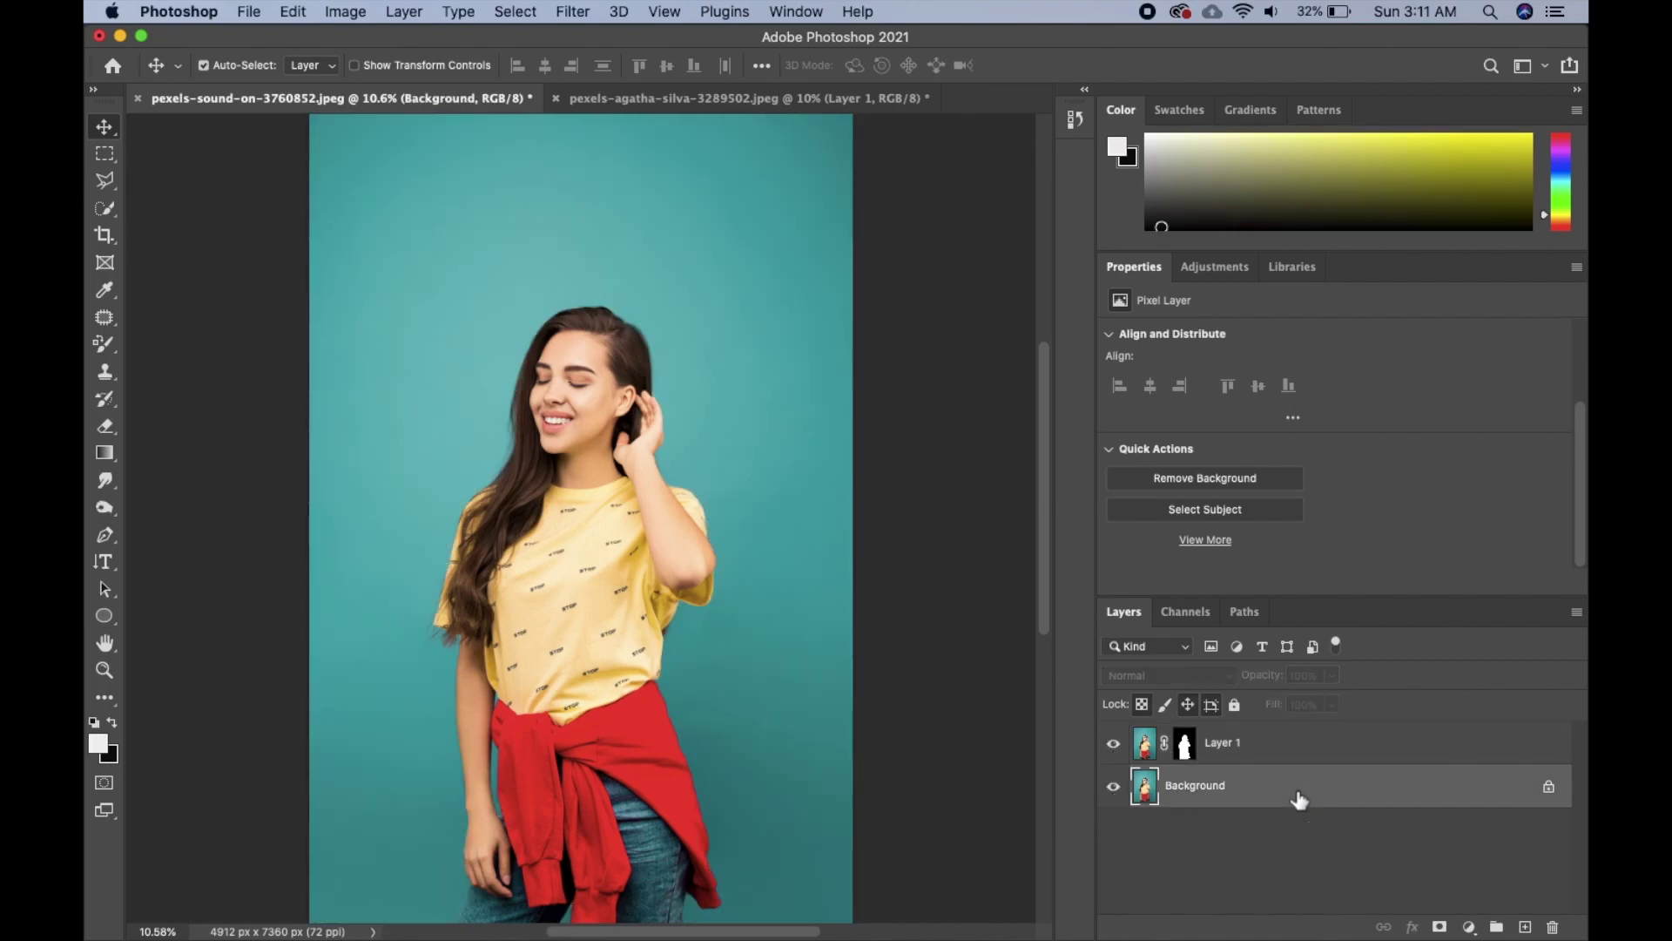
pyautogui.click(1481, 929)
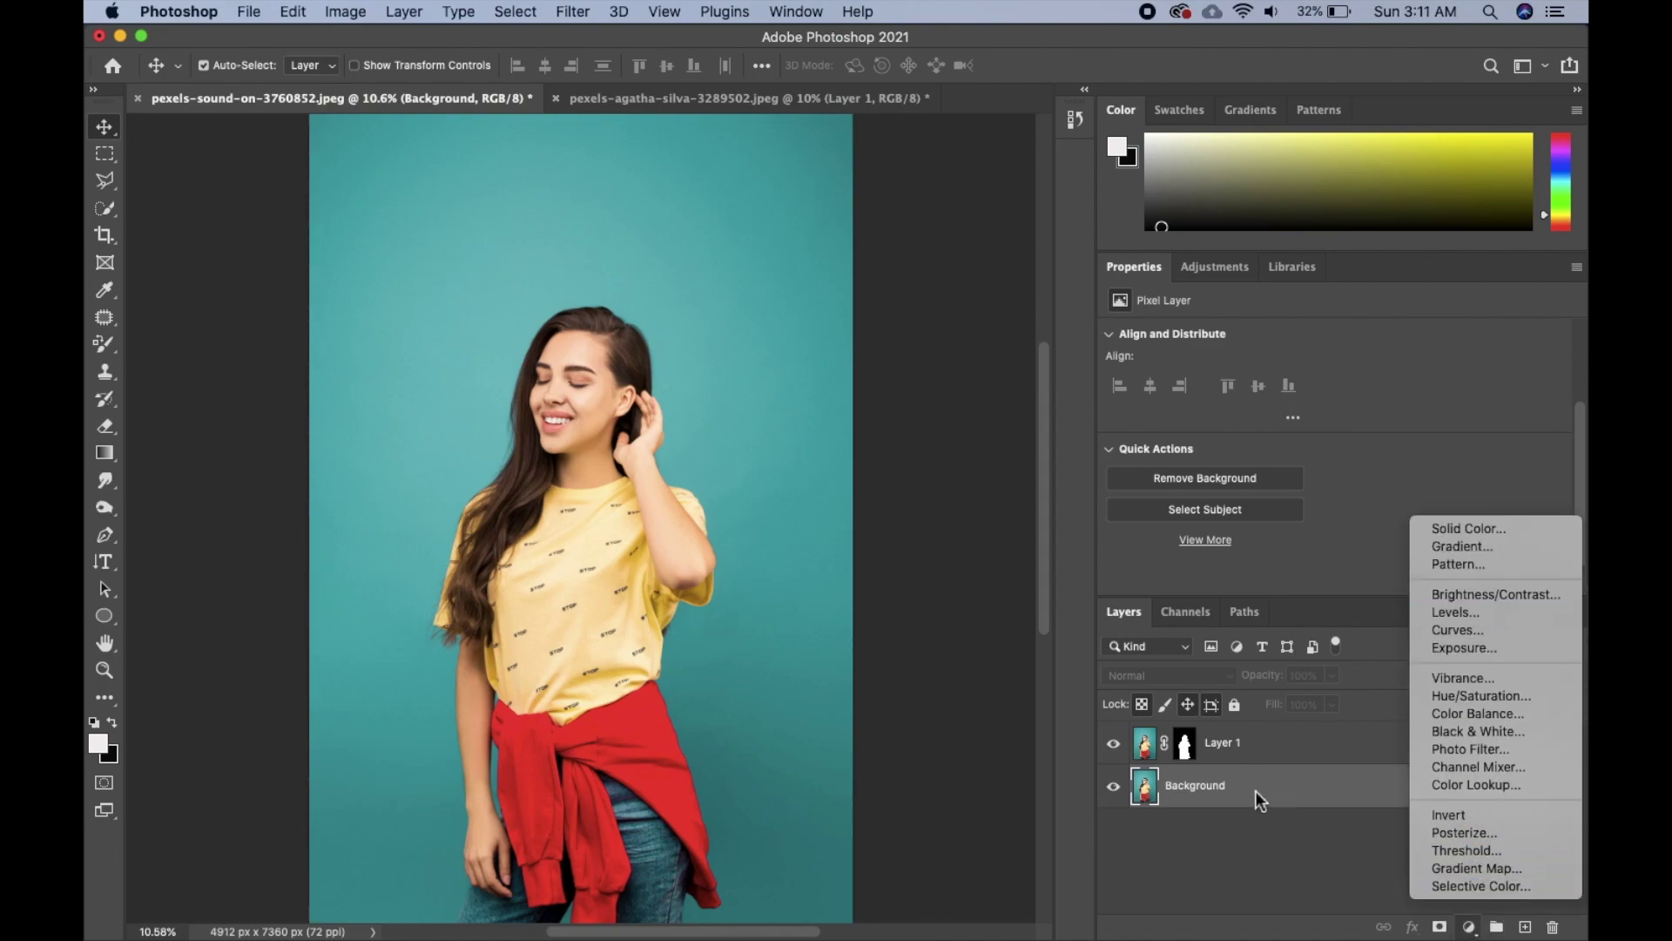
pyautogui.click(1472, 696)
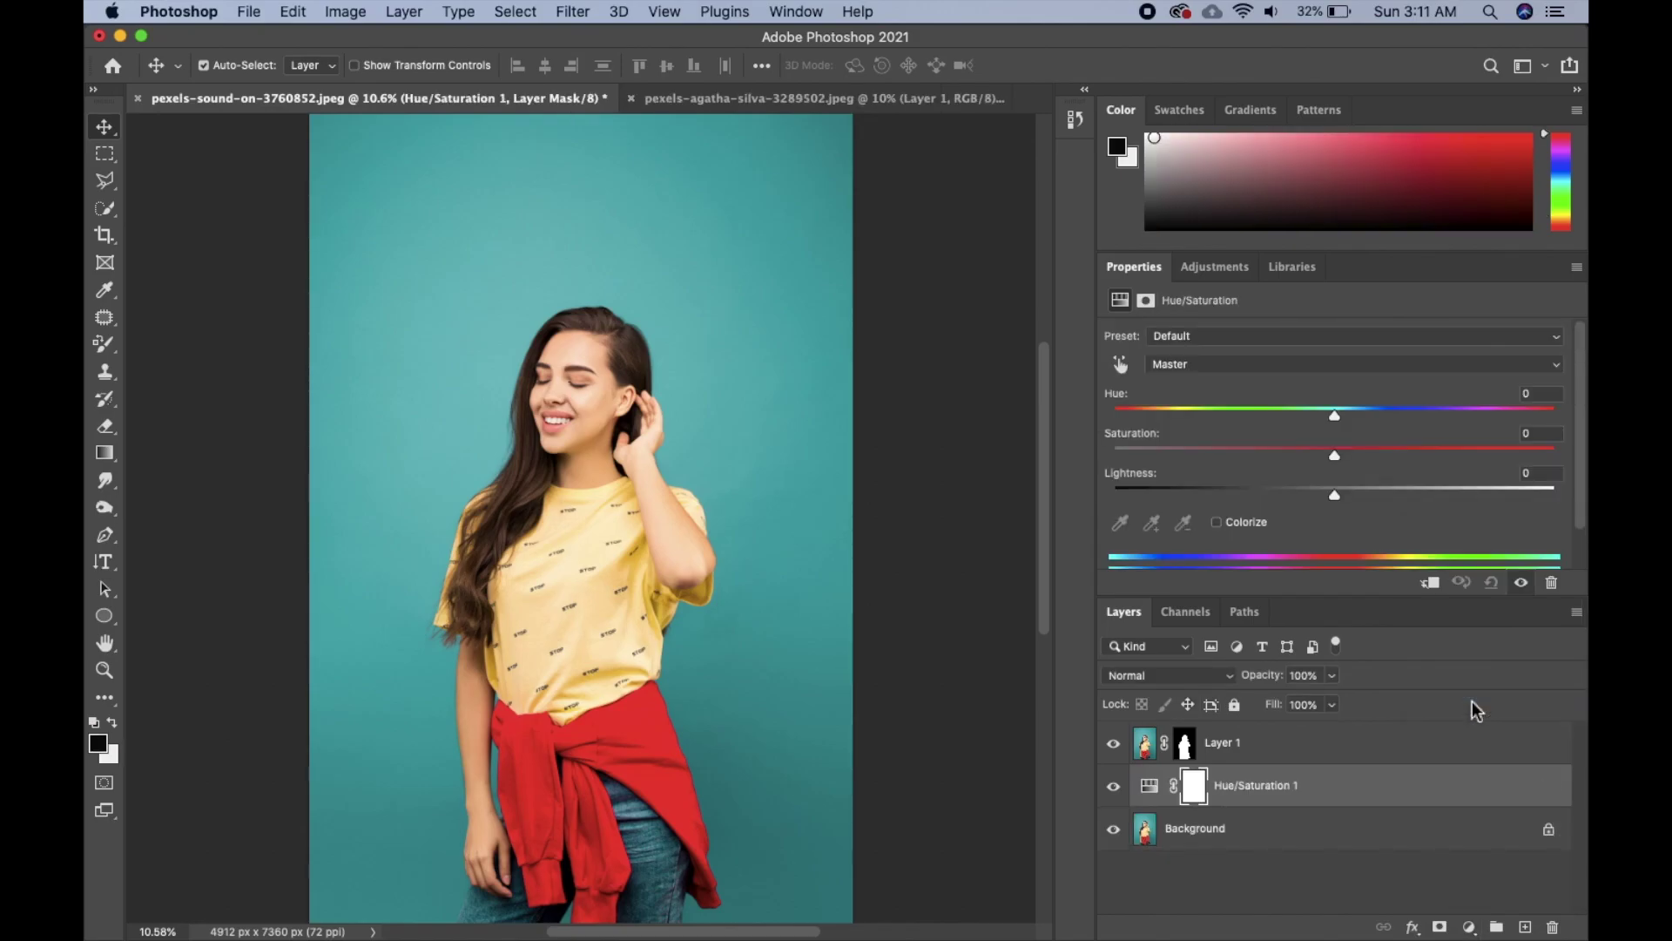
pyautogui.click(1431, 585)
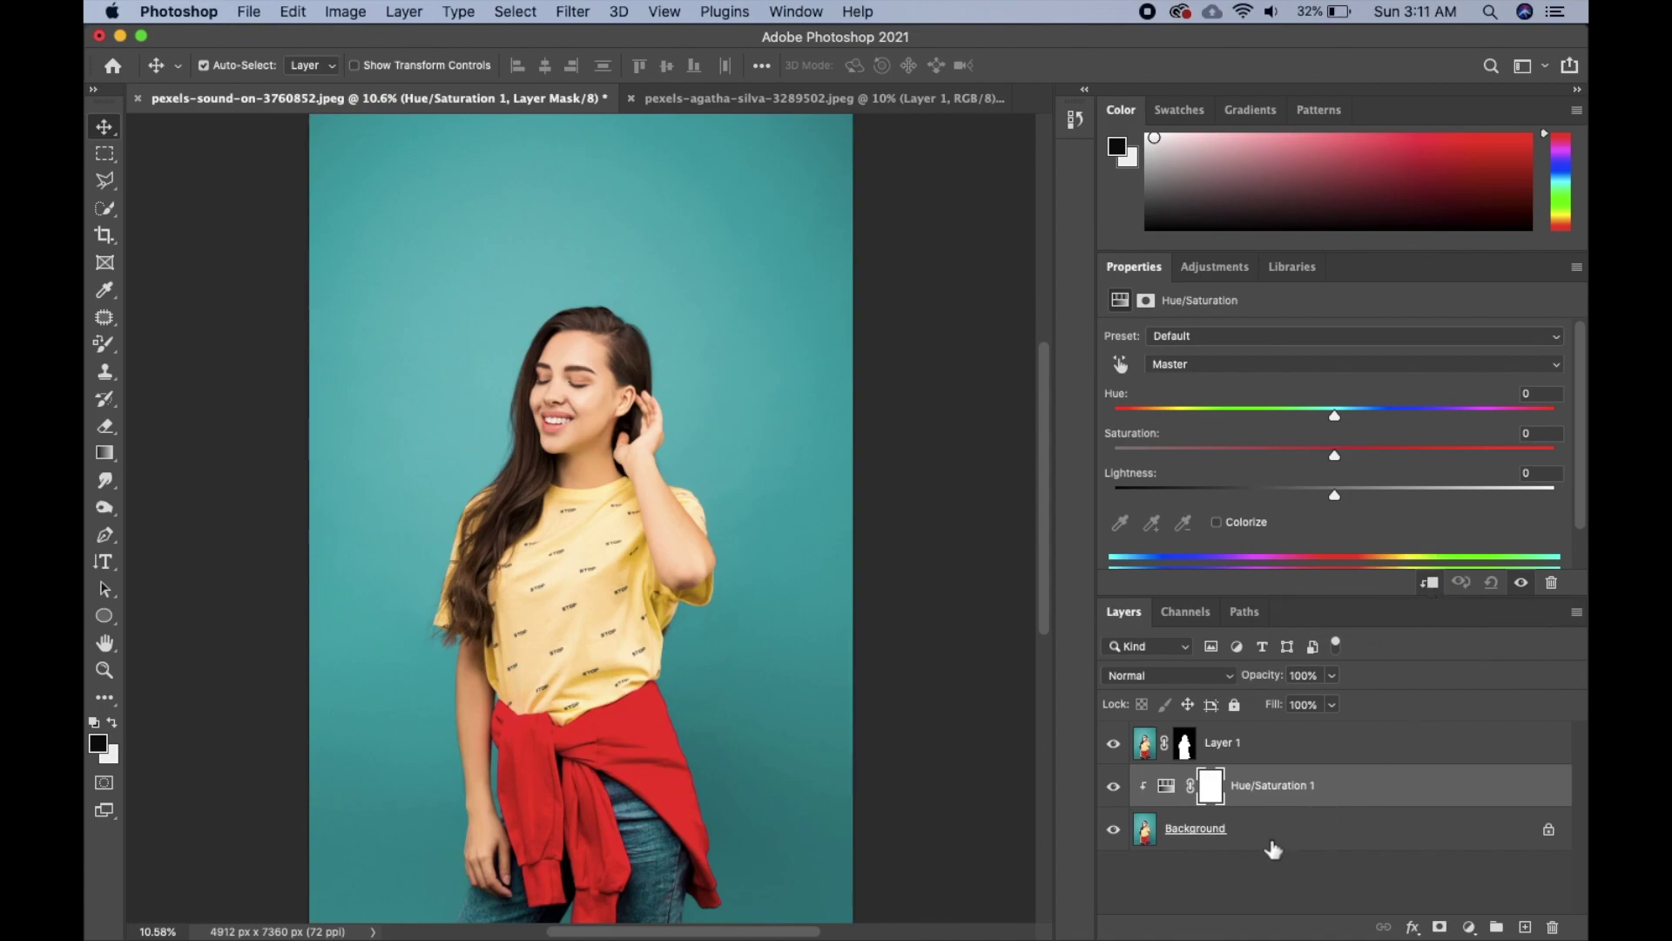
# Step: Sample the teal backdrop to target the Cyans range and set its hue to +56 for a purple-blue backdrop
pyautogui.click(1121, 365)
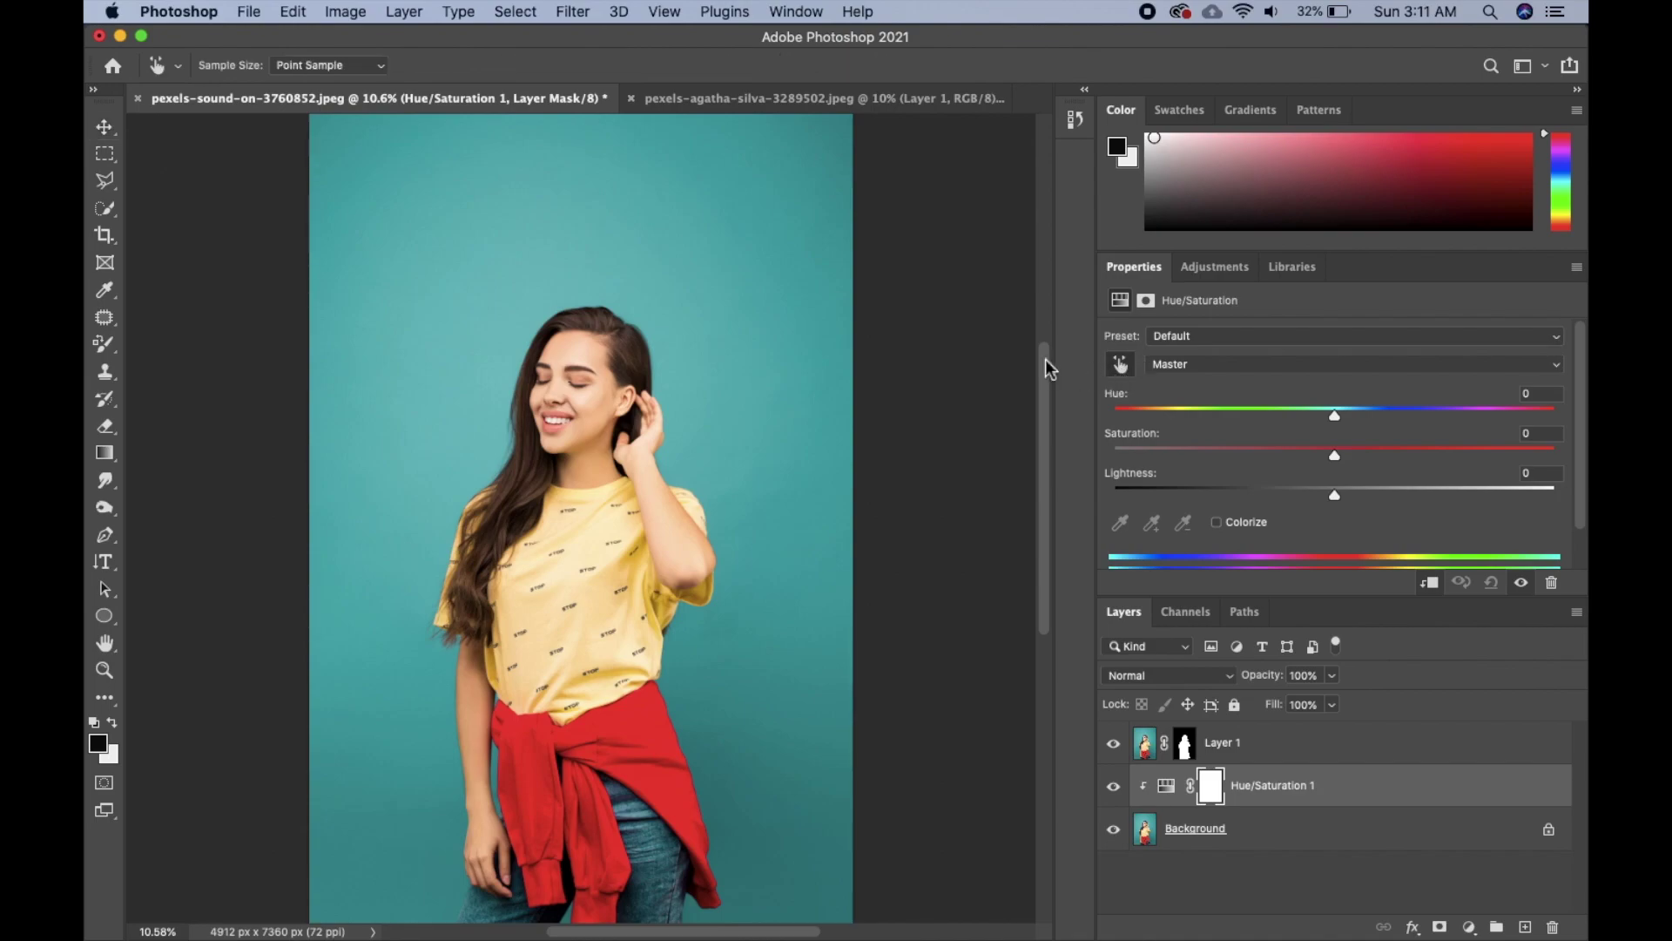
pyautogui.click(781, 258)
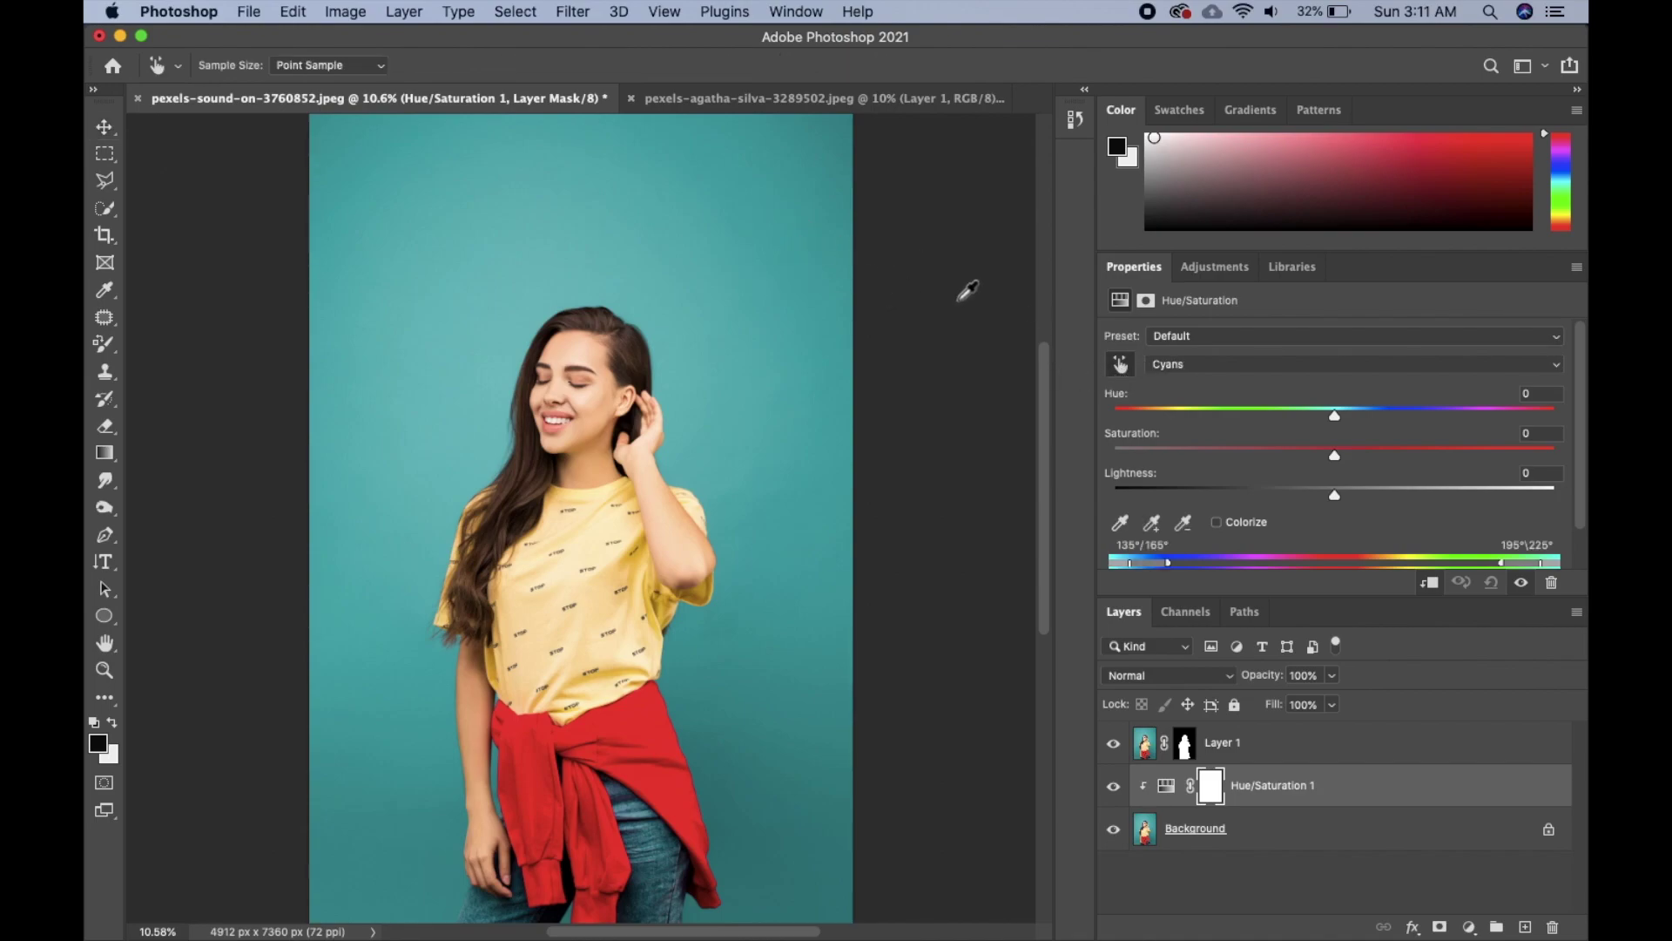
pyautogui.moveTo(1333, 418); pyautogui.dragTo(1443, 415)
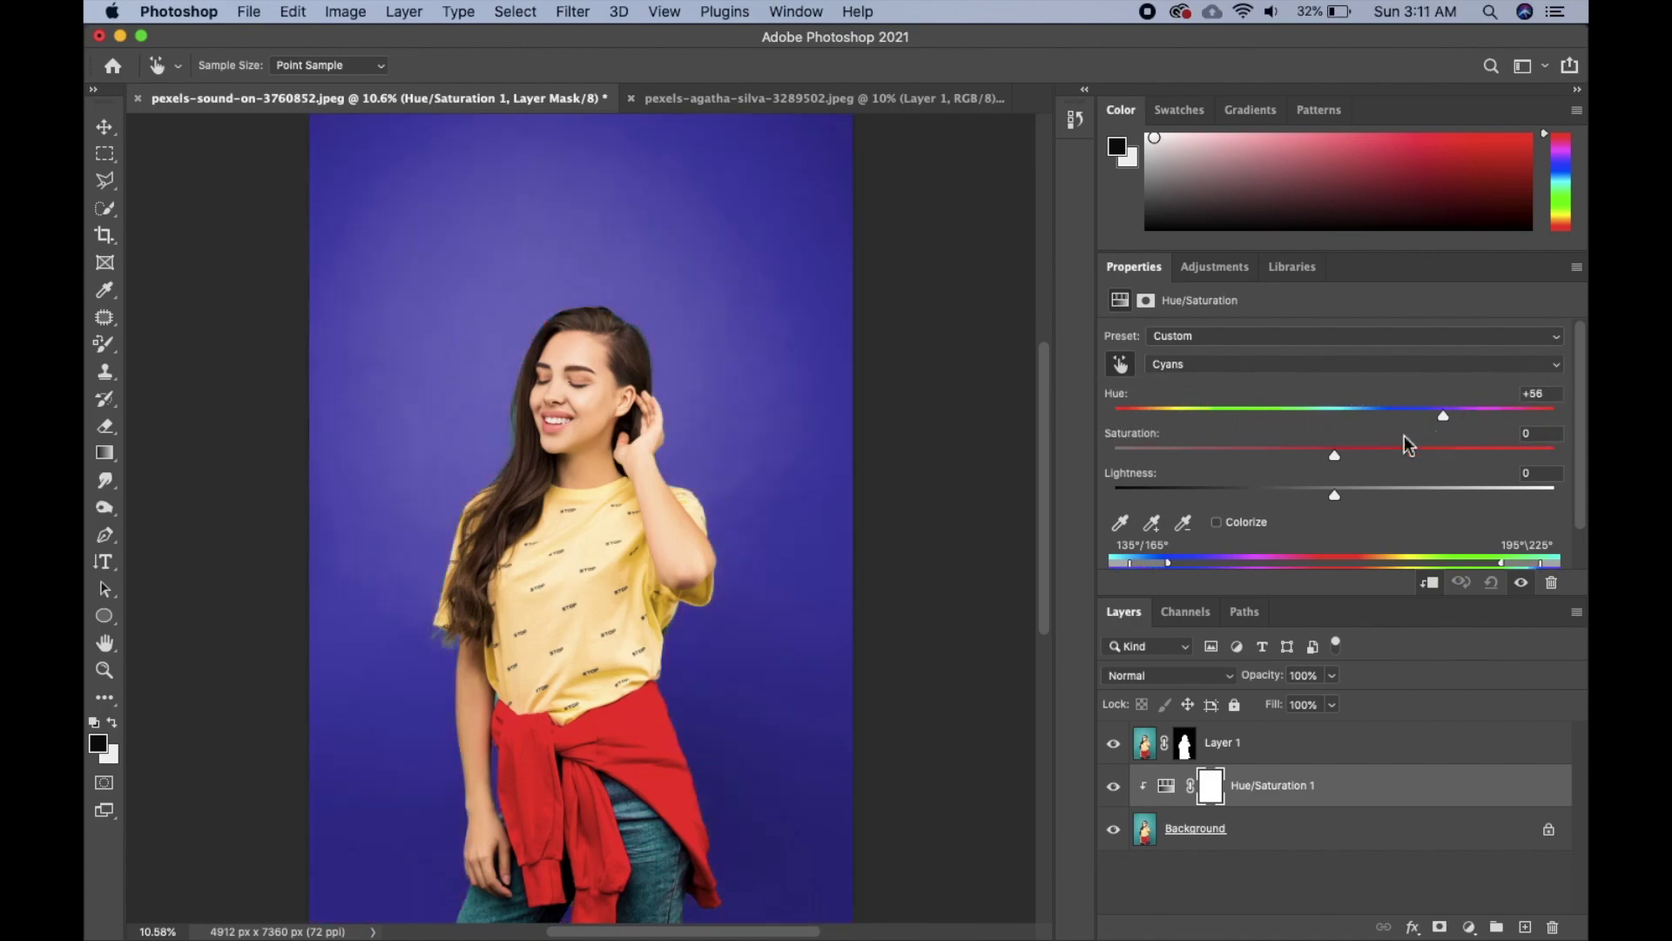
# Step: Turn on Colorize for the Hue/Saturation adjustment and set the hue to 86 for a green backdrop
pyautogui.click(1217, 526)
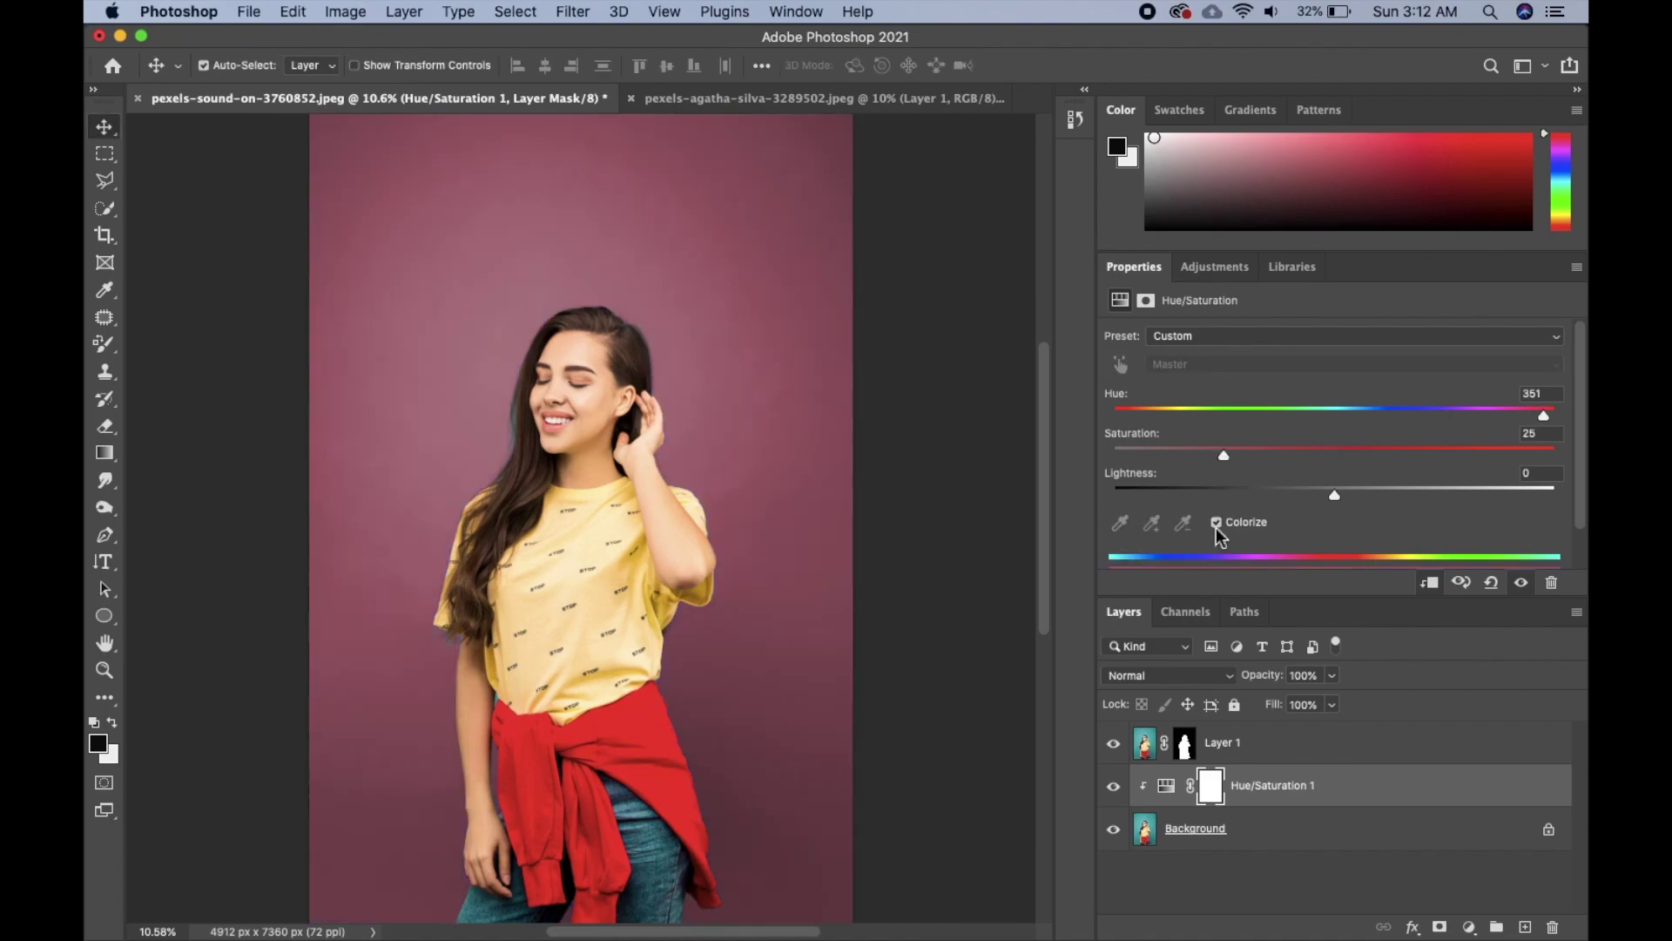
pyautogui.moveTo(1544, 414); pyautogui.dragTo(1224, 438)
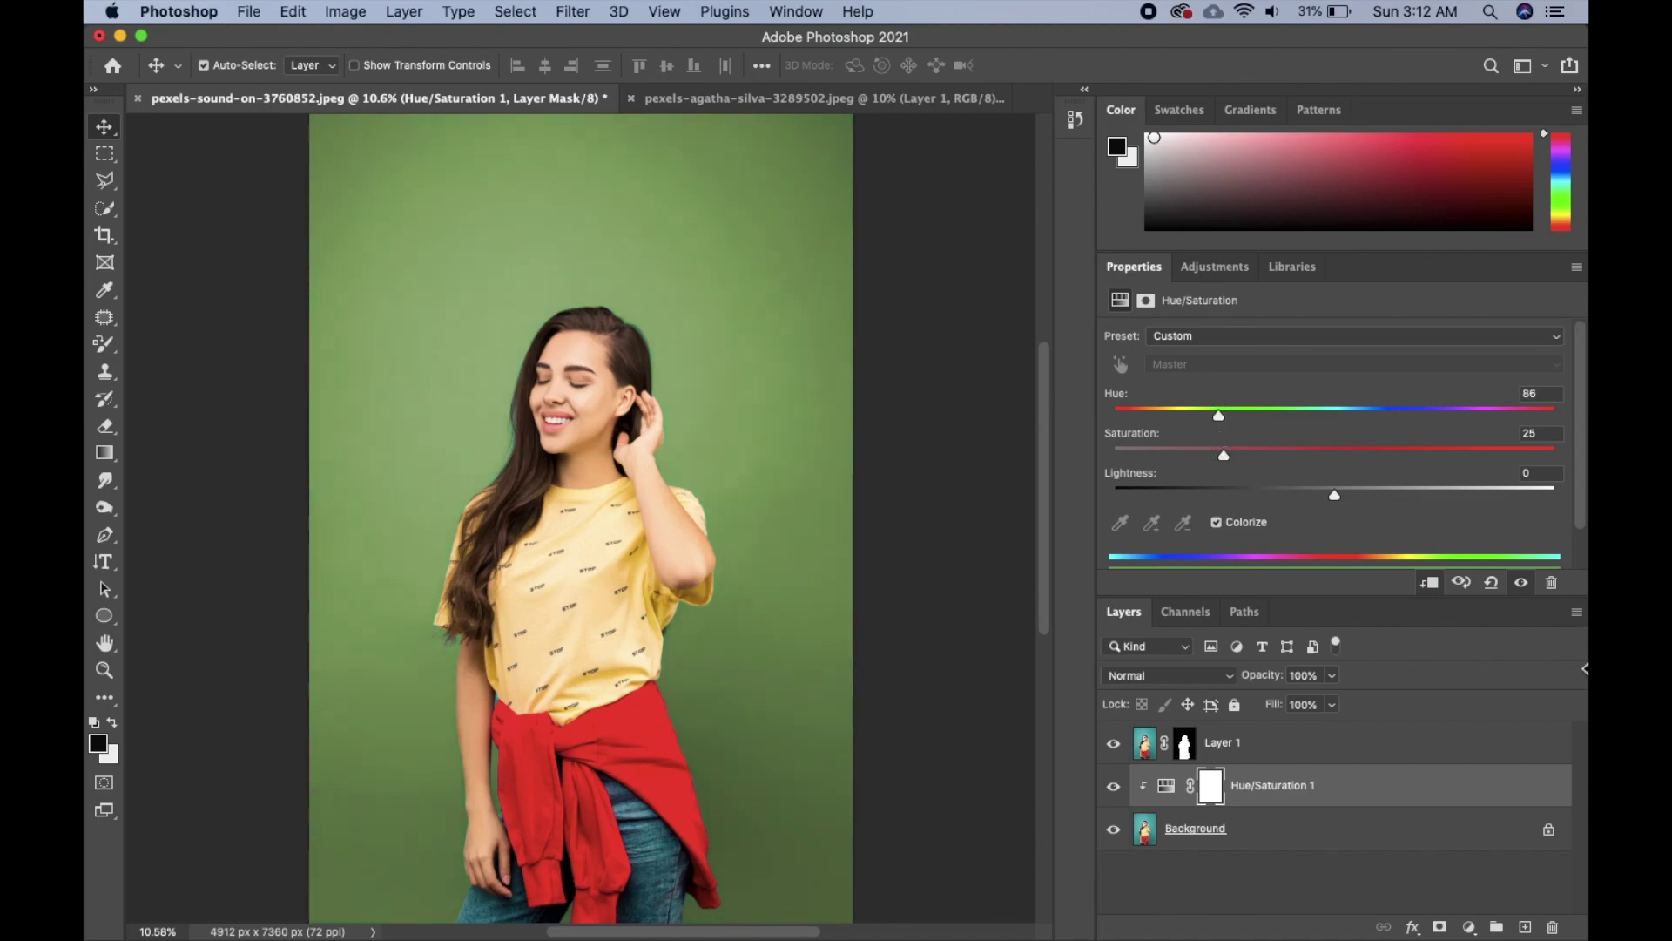